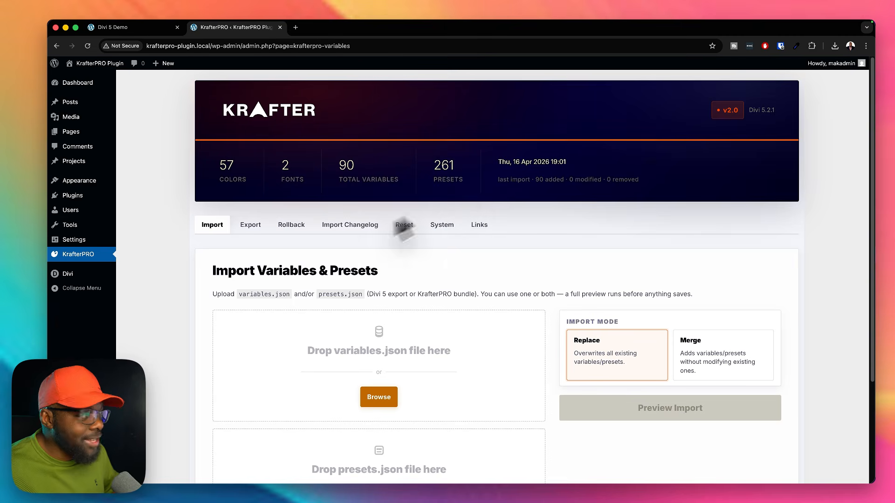
Step: Examine the variable and preset import options, and open the export section of the plugin
{"action": "scroll", "coordinate": [620, 364], "scroll_direction": "down", "scroll_amount": 3}
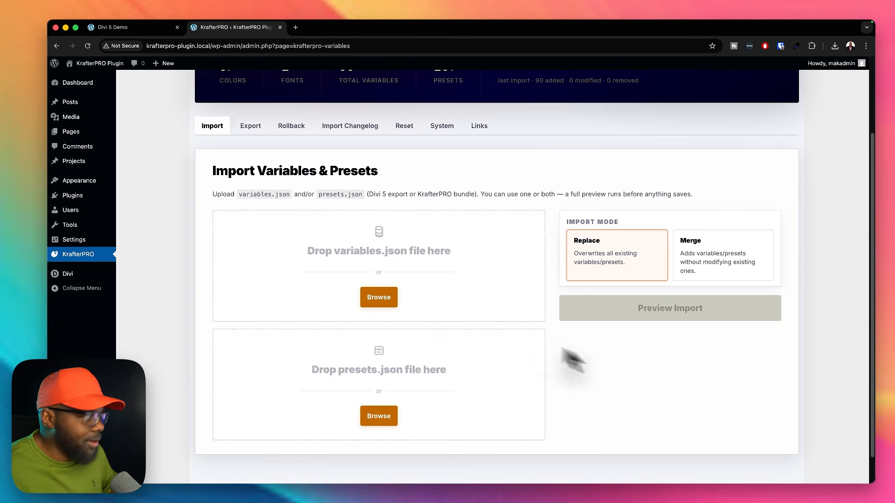
{"action": "scroll", "coordinate": [589, 366], "scroll_direction": "up", "scroll_amount": 3}
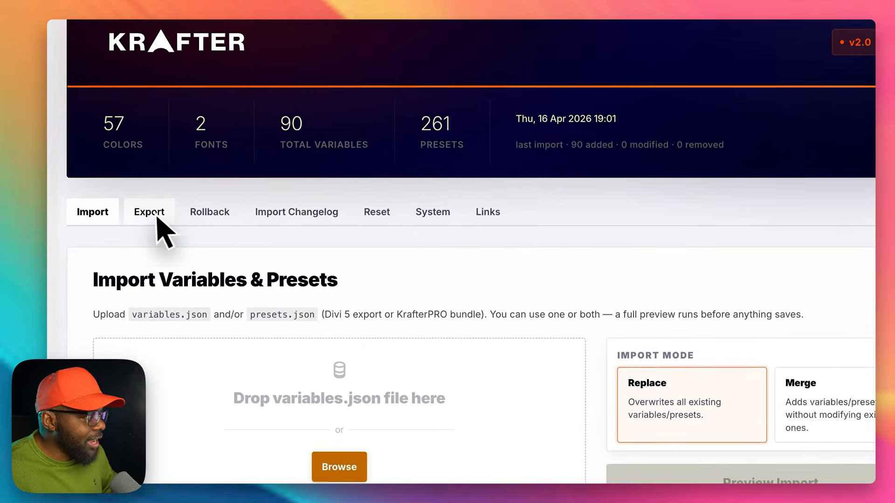
{"action": "left_click", "coordinate": [158, 215]}
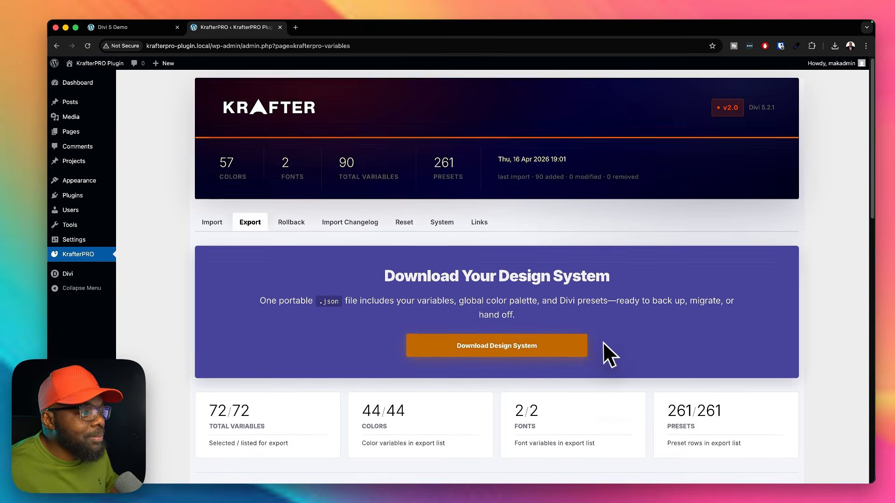
Step: Exclude four color variables, including Primary Color, from the design system export
{"action": "scroll", "coordinate": [603, 345], "scroll_direction": "down", "scroll_amount": 5}
{"action": "scroll", "coordinate": [603, 344], "scroll_direction": "down", "scroll_amount": 10}
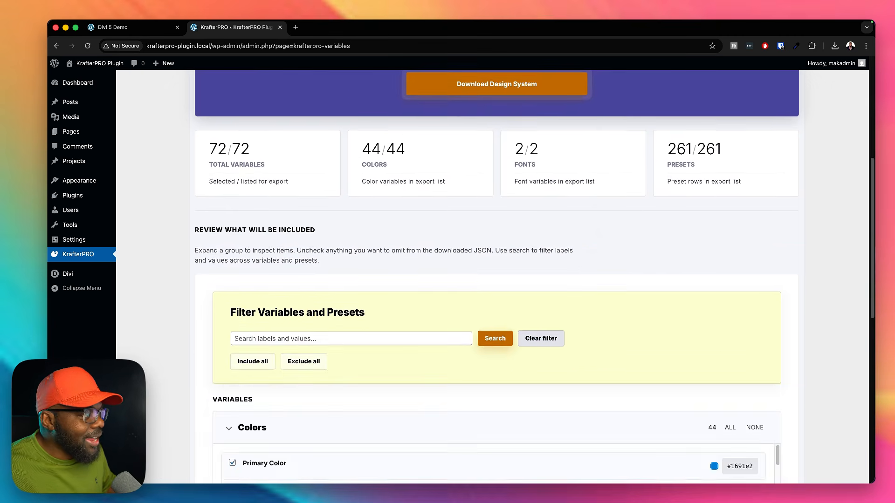
{"action": "scroll", "coordinate": [460, 368], "scroll_direction": "down", "scroll_amount": 3}
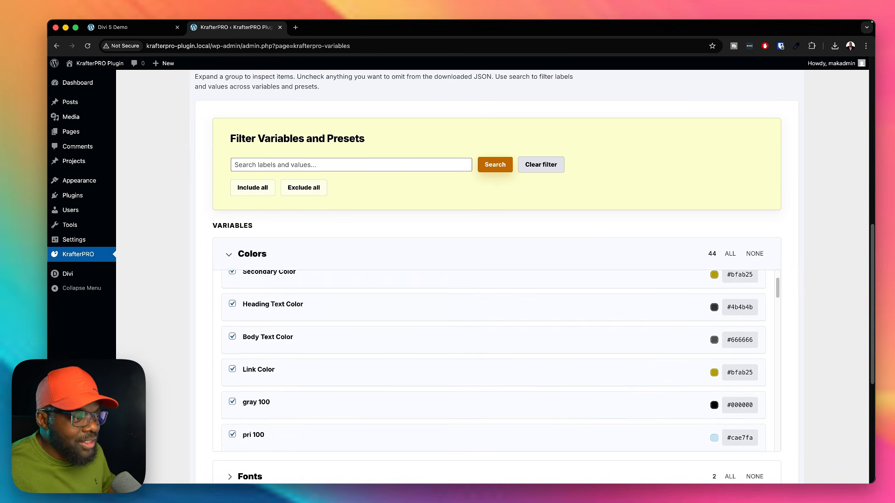
{"action": "scroll", "coordinate": [326, 364], "scroll_direction": "up", "scroll_amount": 3}
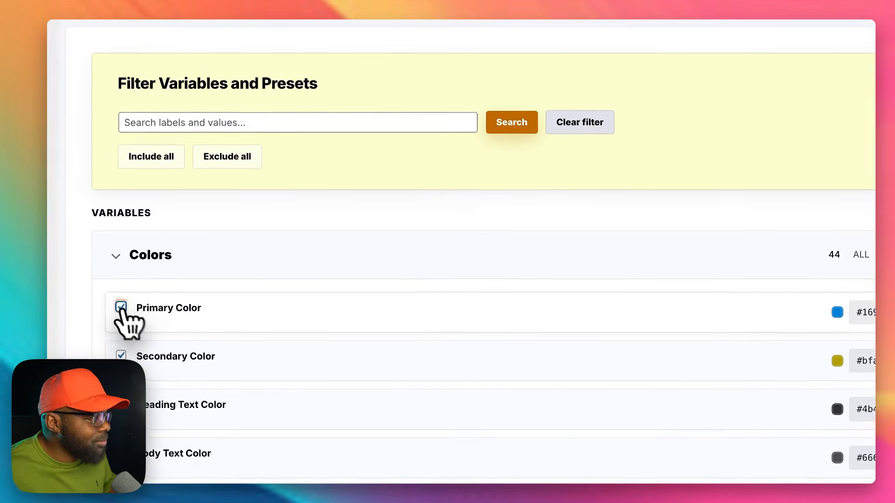
{"action": "left_click", "coordinate": [138, 304]}
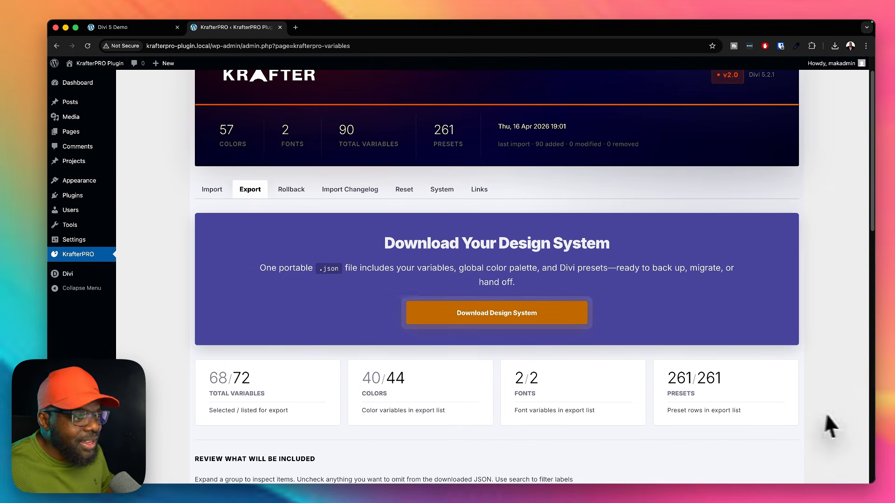
{"action": "scroll", "coordinate": [830, 410], "scroll_direction": "down", "scroll_amount": 3}
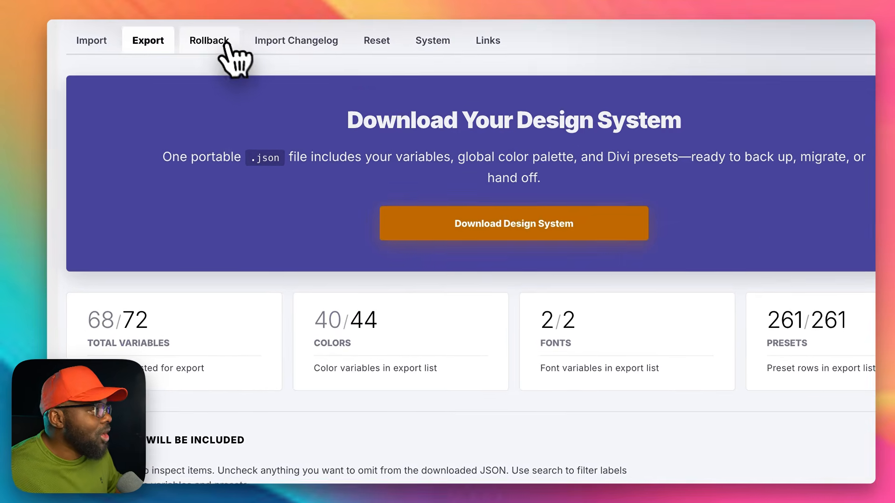
Step: View the rollback version history and examine the variables added by the most recent import in the changelog
{"action": "left_click", "coordinate": [291, 110]}
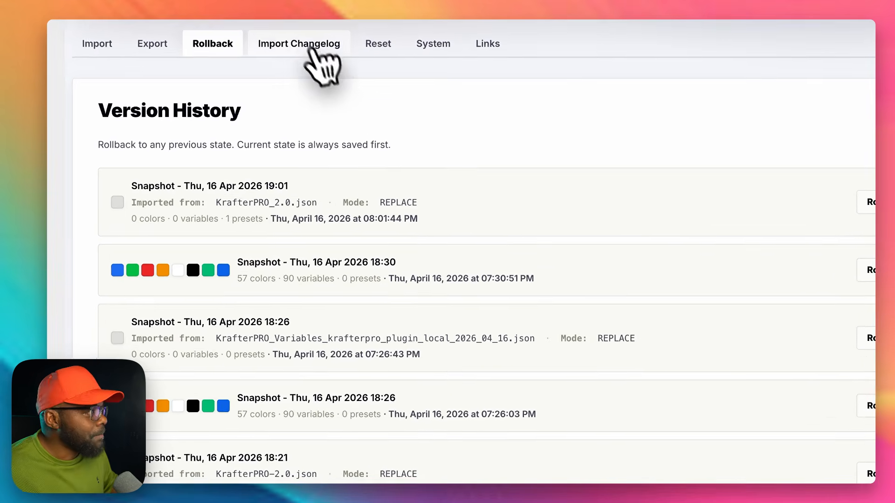
{"action": "left_click", "coordinate": [350, 110]}
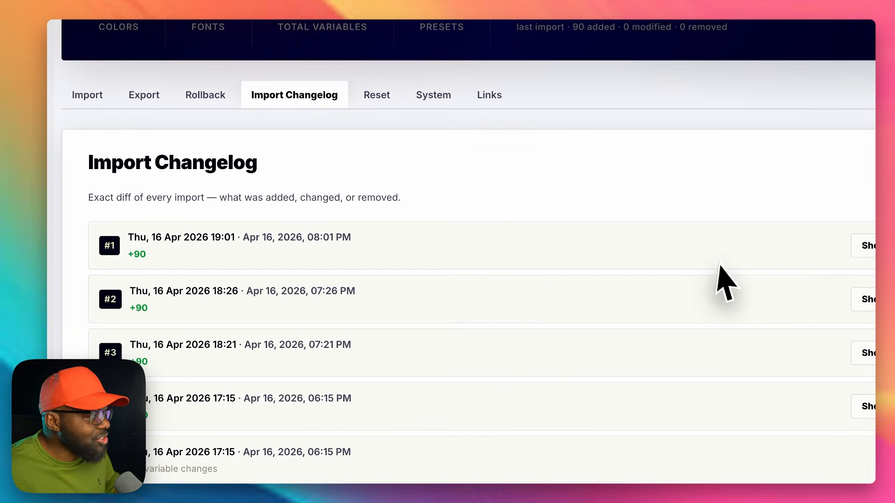
{"action": "scroll", "coordinate": [652, 279], "scroll_direction": "right", "scroll_amount": 5}
{"action": "left_click", "coordinate": [684, 254]}
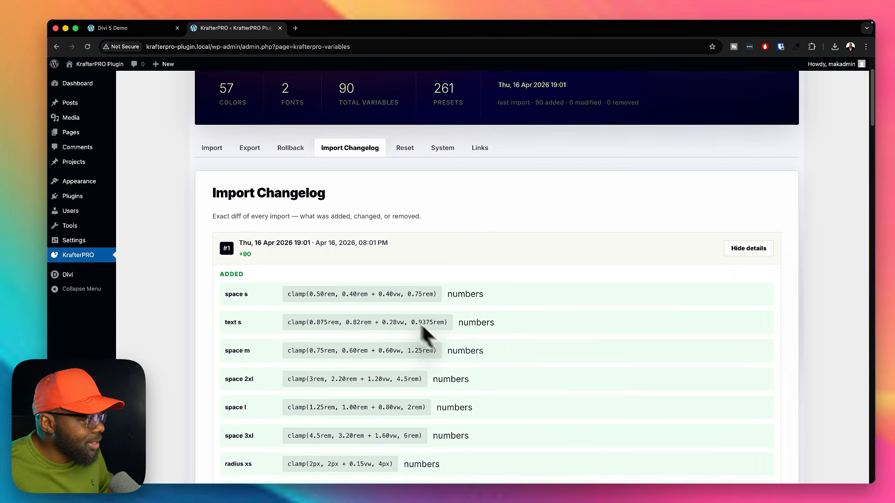
{"action": "scroll", "coordinate": [607, 379], "scroll_direction": "down", "scroll_amount": 2}
{"action": "scroll", "coordinate": [608, 381], "scroll_direction": "down", "scroll_amount": 15}
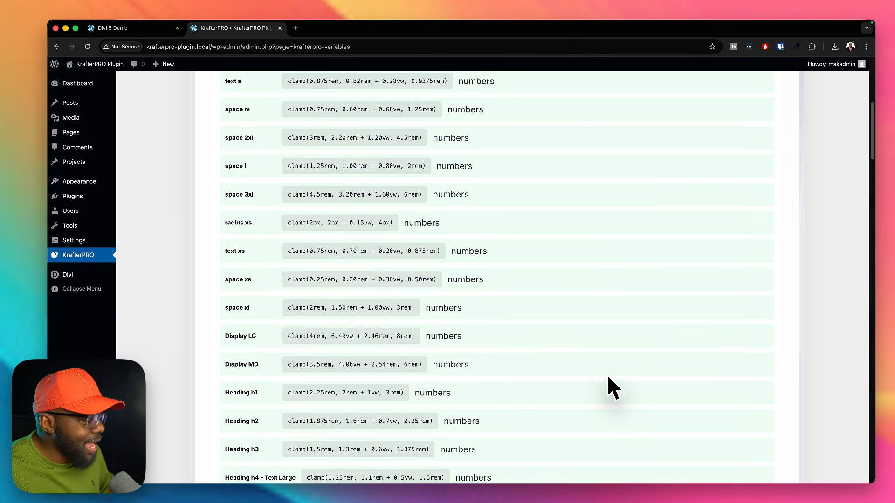
{"action": "scroll", "coordinate": [608, 376], "scroll_direction": "down", "scroll_amount": 10}
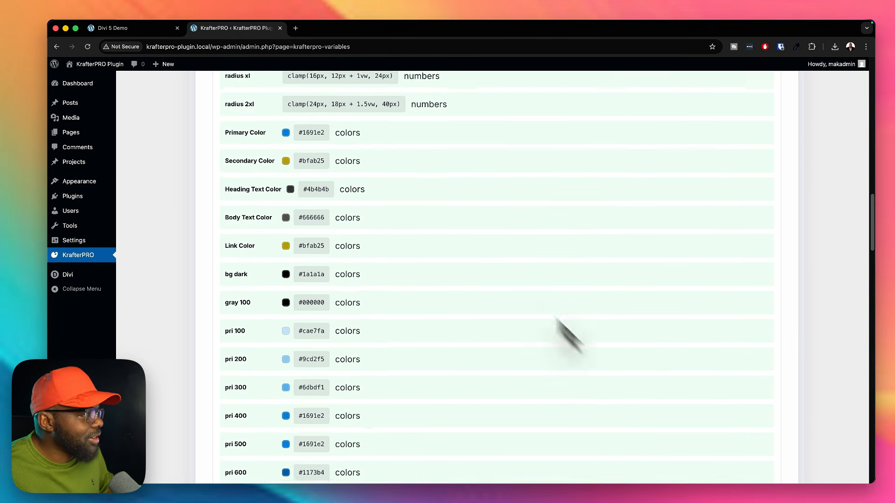
{"action": "scroll", "coordinate": [492, 371], "scroll_direction": "down", "scroll_amount": 5}
{"action": "scroll", "coordinate": [492, 370], "scroll_direction": "up", "scroll_amount": 20}
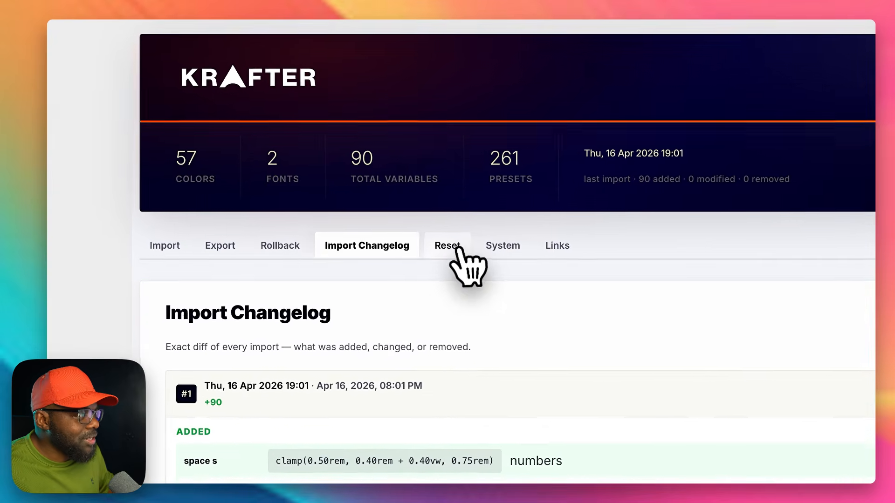
Step: View the reset options and examine the system information, including the design system file name and the health diagnostics
{"action": "left_click", "coordinate": [458, 251]}
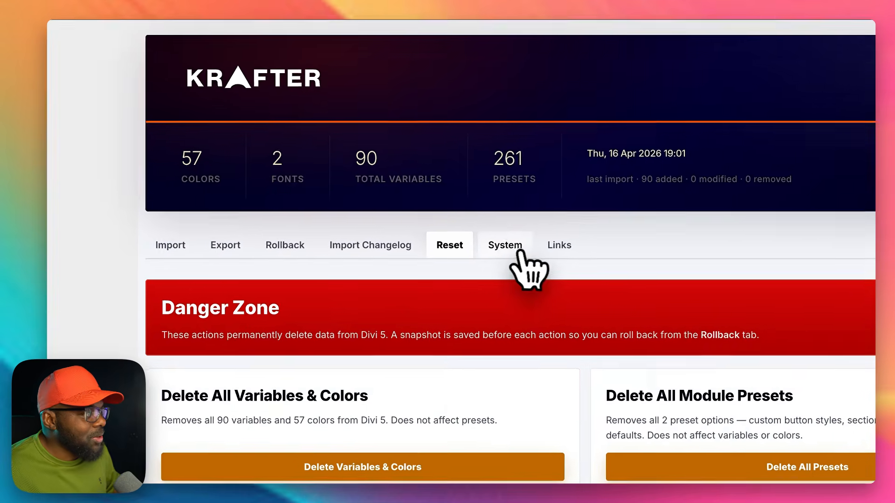
{"action": "left_click", "coordinate": [458, 230]}
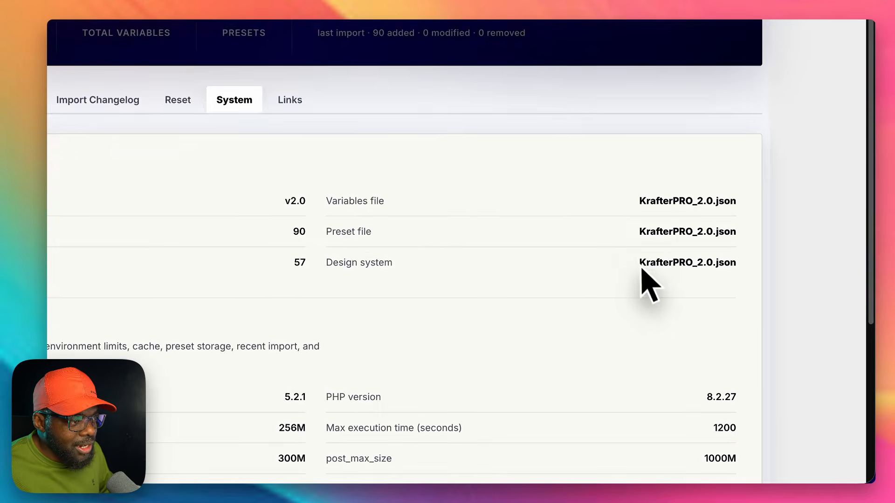
{"action": "left_click_drag", "start_coordinate": [640, 263], "coordinate": [742, 255]}
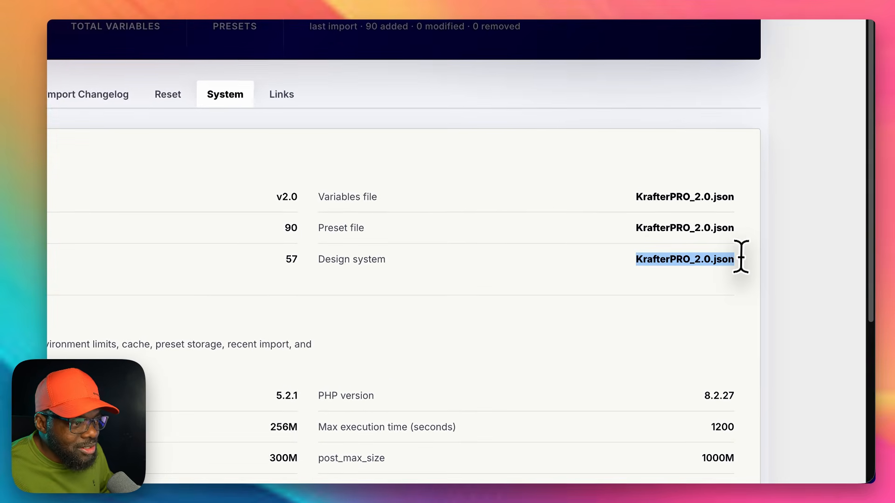
{"action": "left_click", "coordinate": [703, 283]}
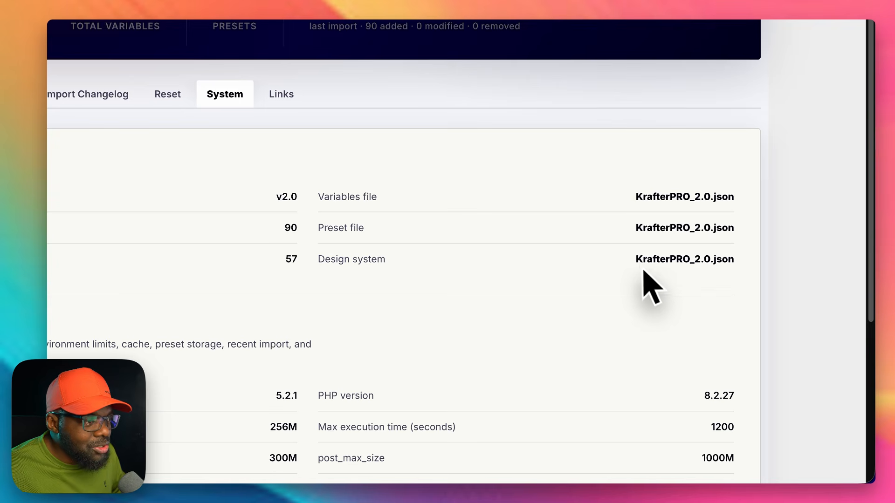
{"action": "left_click_drag", "start_coordinate": [635, 255], "coordinate": [724, 256]}
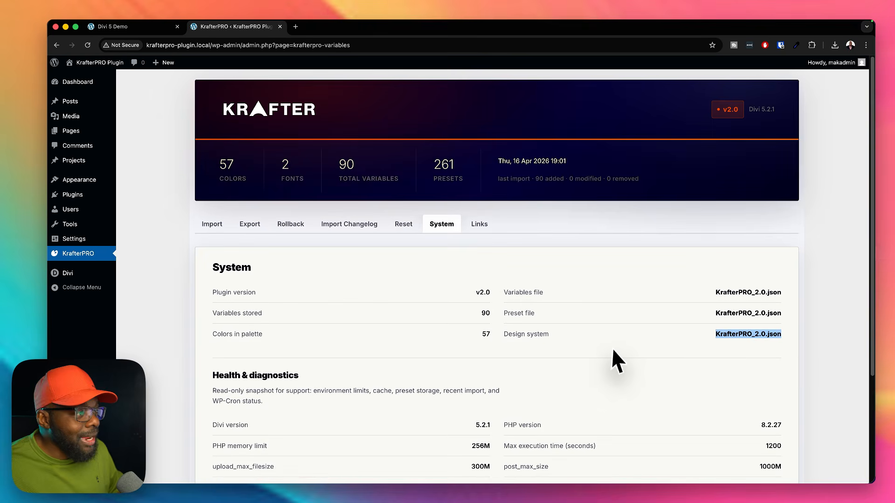
{"action": "scroll", "coordinate": [612, 351], "scroll_direction": "down", "scroll_amount": 1}
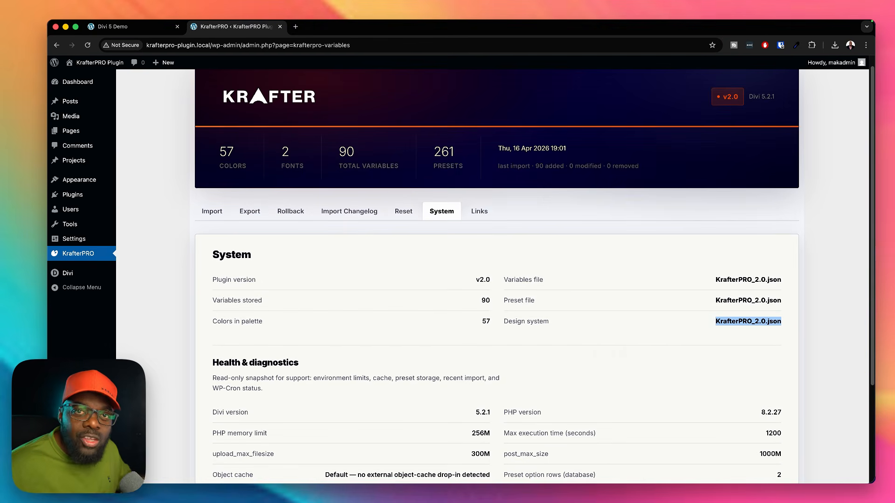
{"action": "scroll", "coordinate": [613, 350], "scroll_direction": "down", "scroll_amount": 5}
{"action": "scroll", "coordinate": [618, 359], "scroll_direction": "down", "scroll_amount": 2}
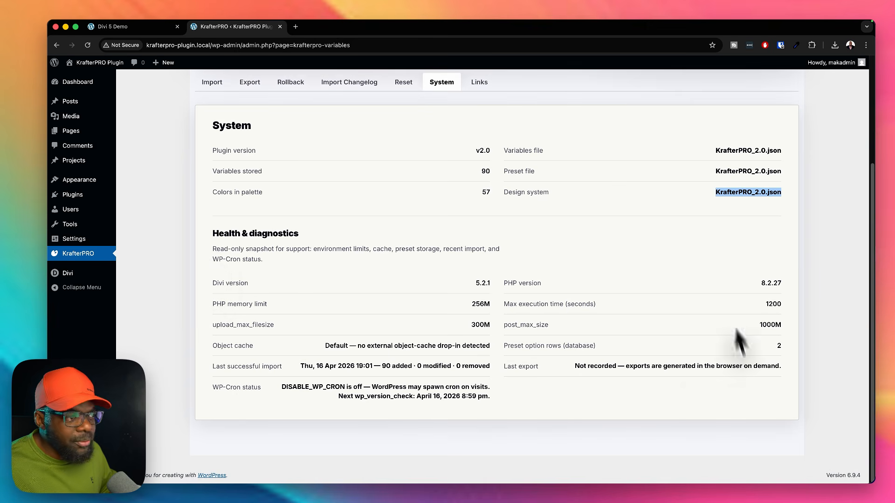
{"action": "scroll", "coordinate": [677, 376], "scroll_direction": "up", "scroll_amount": 7}
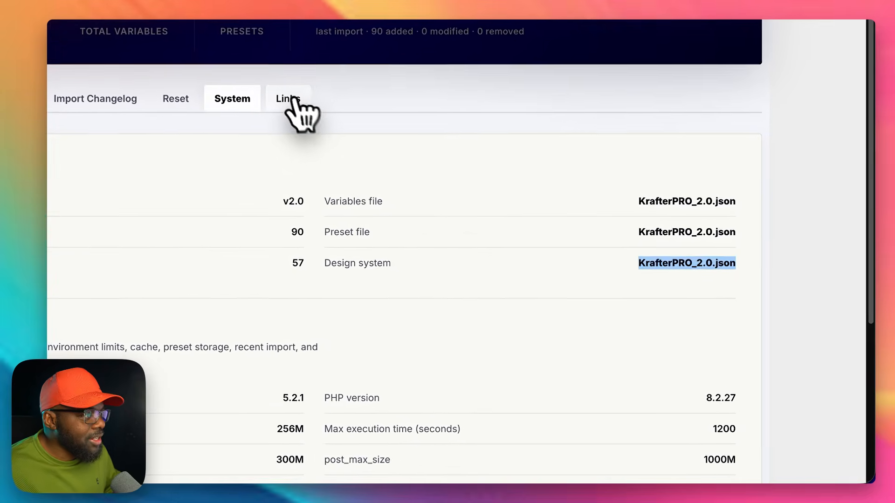
Step: View the plugin's useful links and switch to the Divi 5 Demo page in the visual builder
{"action": "left_click", "coordinate": [479, 223]}
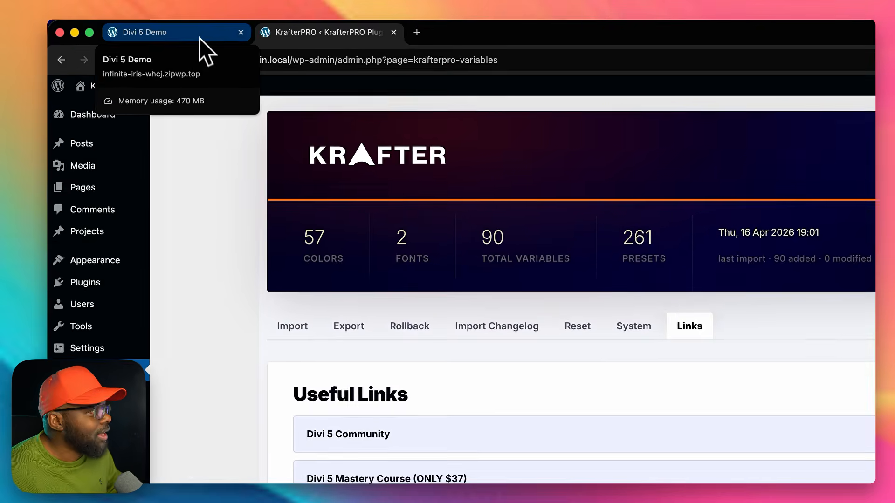
{"action": "left_click", "coordinate": [149, 29]}
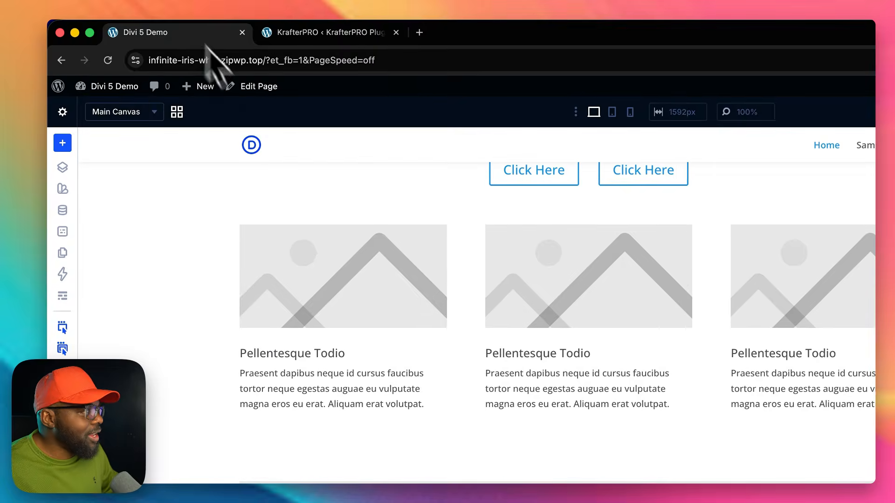
{"action": "scroll", "coordinate": [764, 385], "scroll_direction": "up", "scroll_amount": 4}
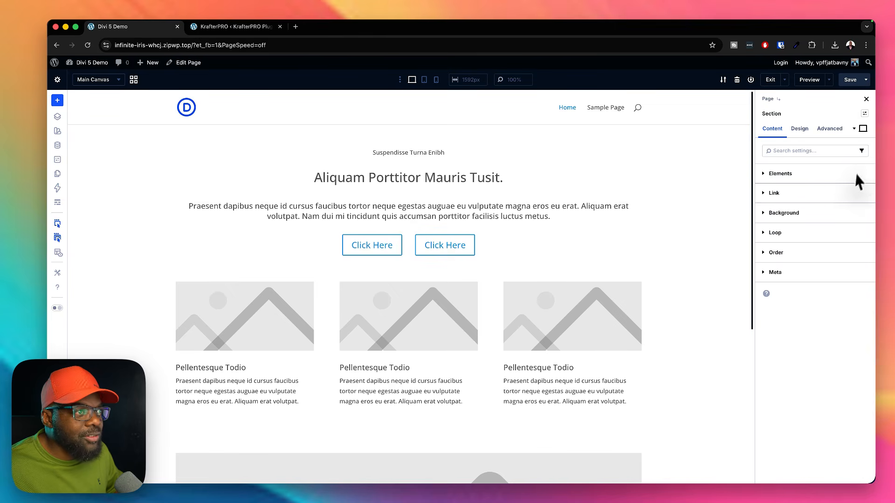
Step: Check the presets available for the section, the main heading and the body text below it
{"action": "left_click", "coordinate": [861, 137]}
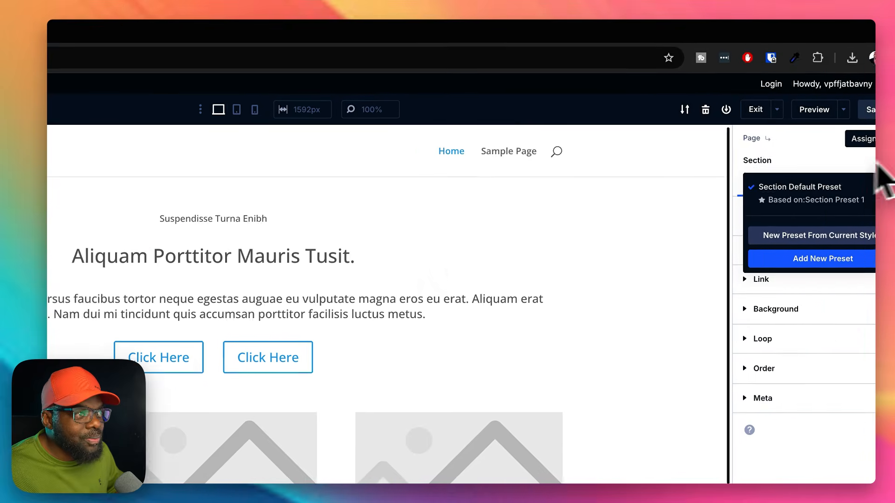
{"action": "left_click", "coordinate": [451, 252]}
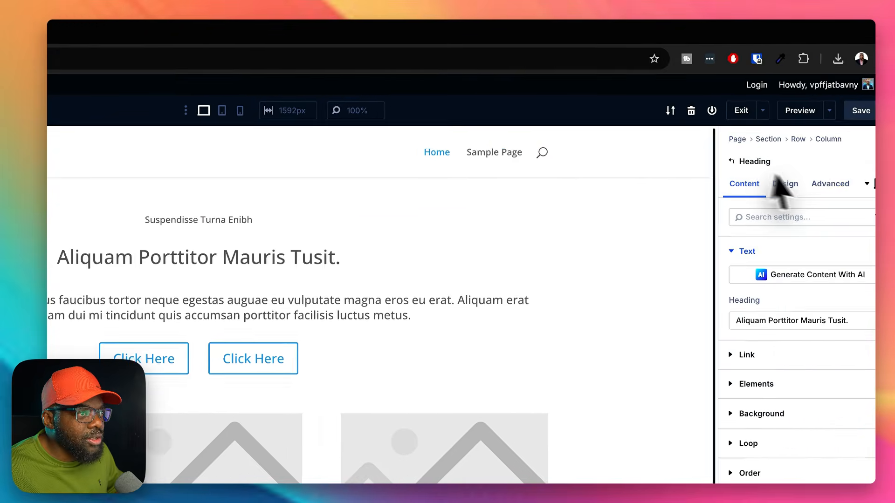
{"action": "left_click", "coordinate": [863, 162]}
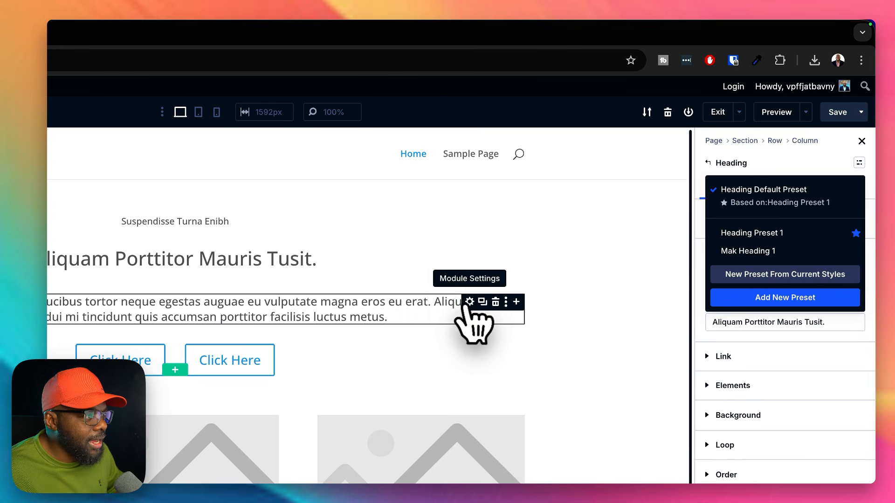
{"action": "left_click", "coordinate": [469, 302]}
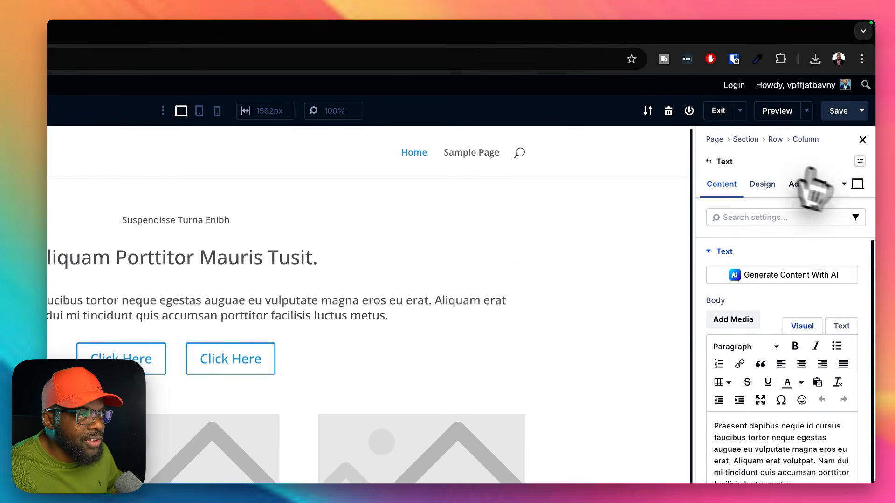
{"action": "left_click", "coordinate": [859, 163]}
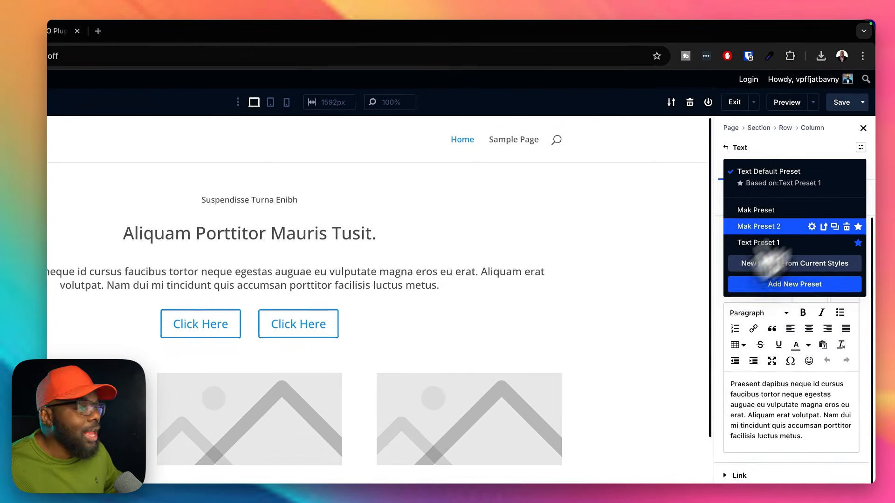
{"action": "left_click", "coordinate": [644, 336]}
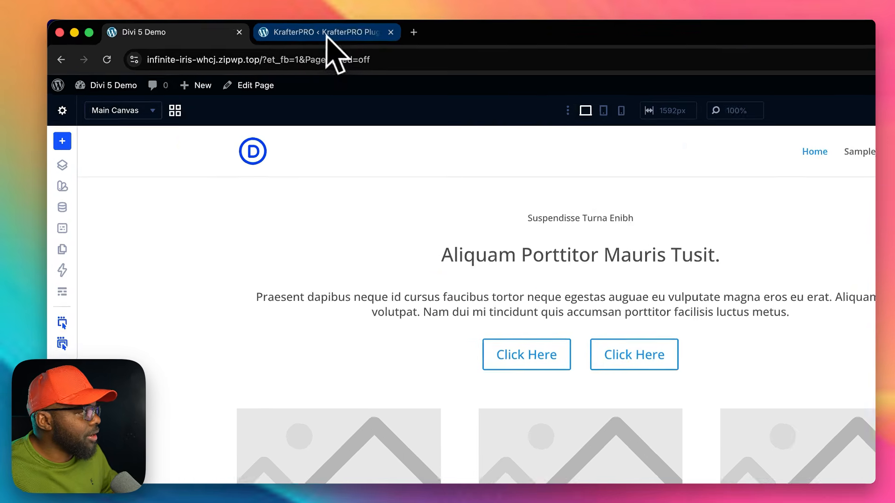
Step: Close the KrafterPRO plugin site and open the admin dashboard of the Divi 5 Demo site
{"action": "left_click", "coordinate": [238, 28]}
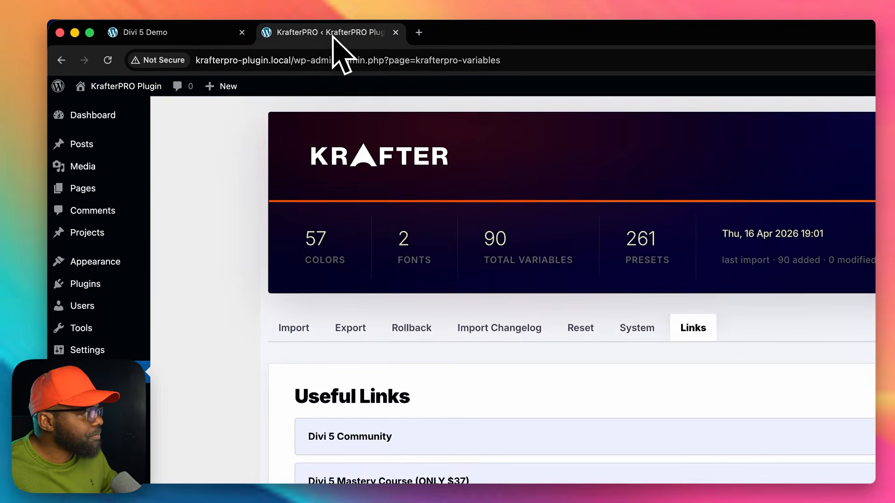
{"action": "left_click", "coordinate": [397, 33]}
{"action": "mouse_move", "coordinate": [110, 91]}
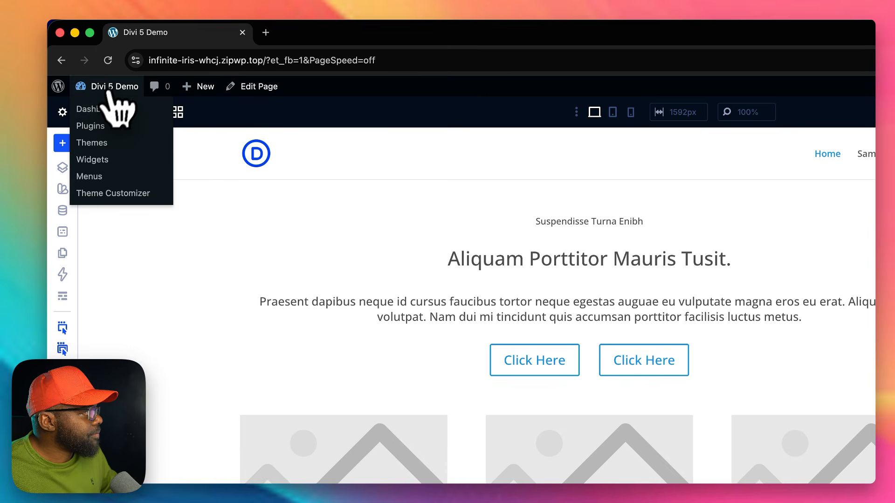
{"action": "left_click", "coordinate": [104, 109]}
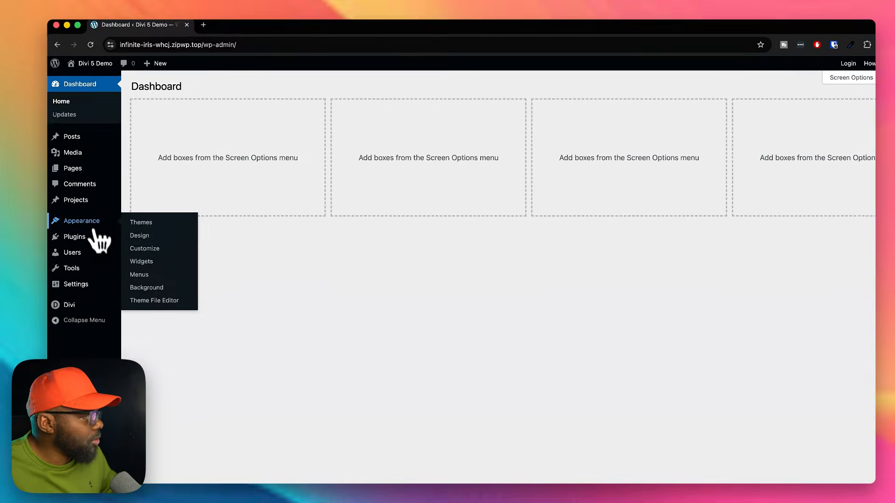
Step: Open the form for uploading a plugin in zip format to the Divi 5 Demo site
{"action": "mouse_move", "coordinate": [110, 305]}
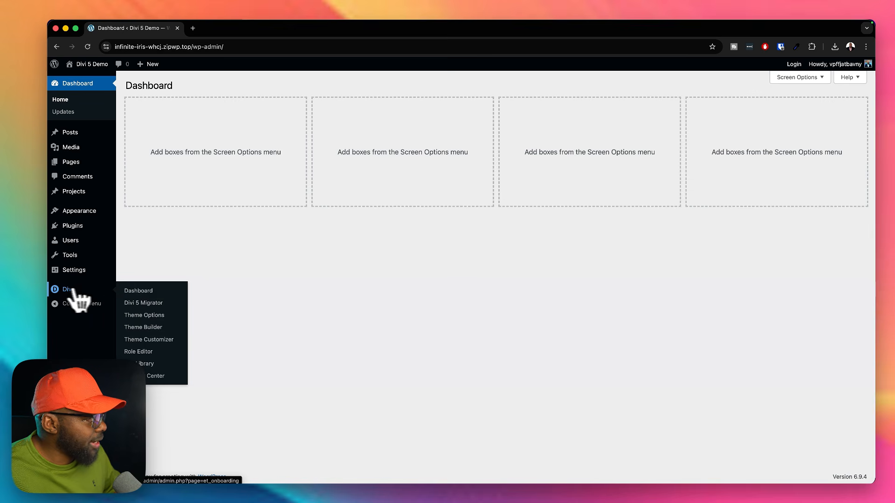
{"action": "mouse_move", "coordinate": [110, 229]}
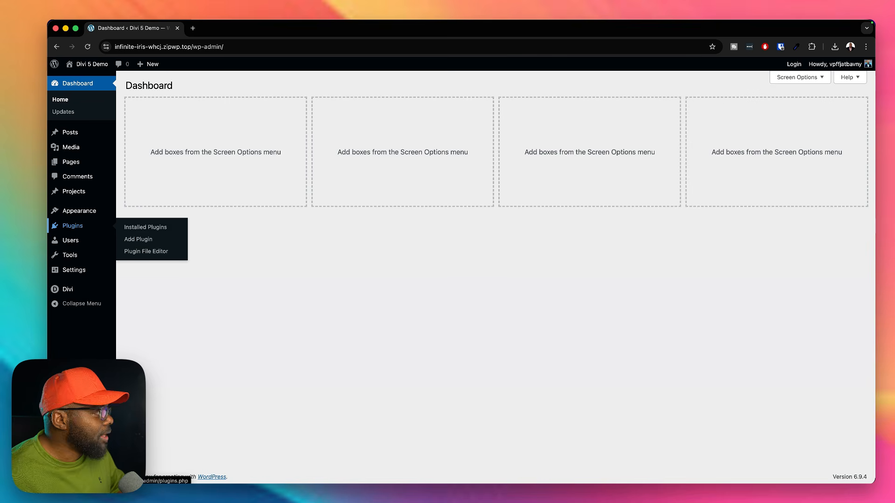
{"action": "left_click", "coordinate": [140, 237]}
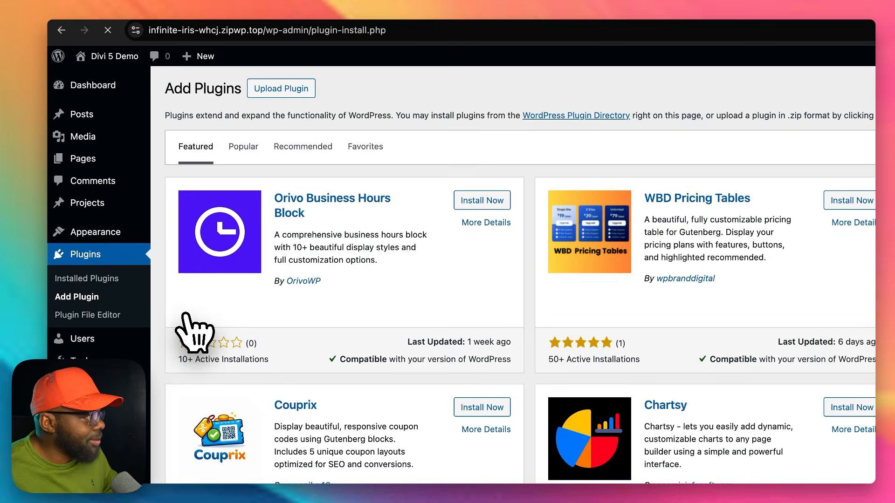
{"action": "left_click", "coordinate": [285, 91]}
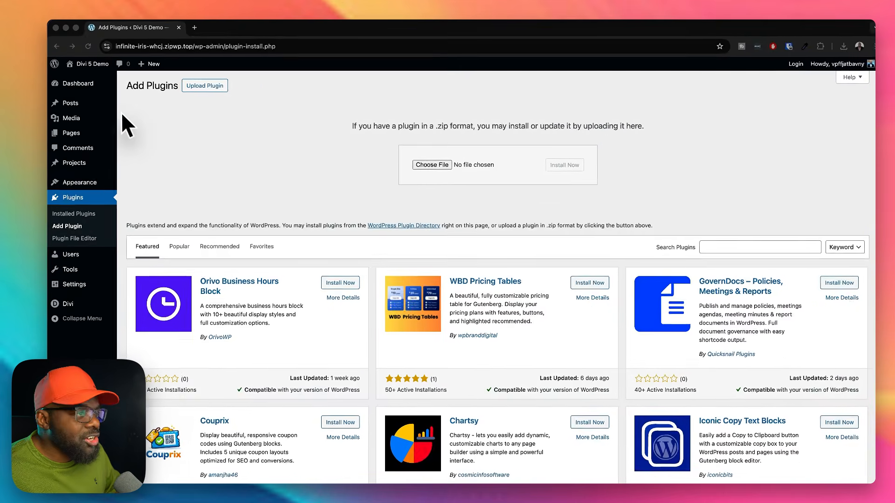
Step: Switch to Finder, open the KrafterPRO 2.0 folder on the Desktop and point out its JSON file and KrafterPRO Plugin.zip
{"action": "left_click", "coordinate": [432, 164]}
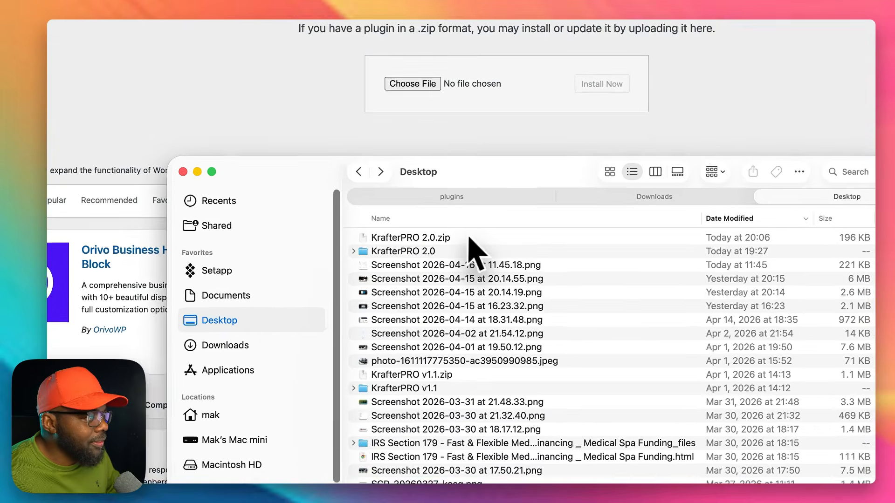
{"action": "left_click", "coordinate": [471, 257]}
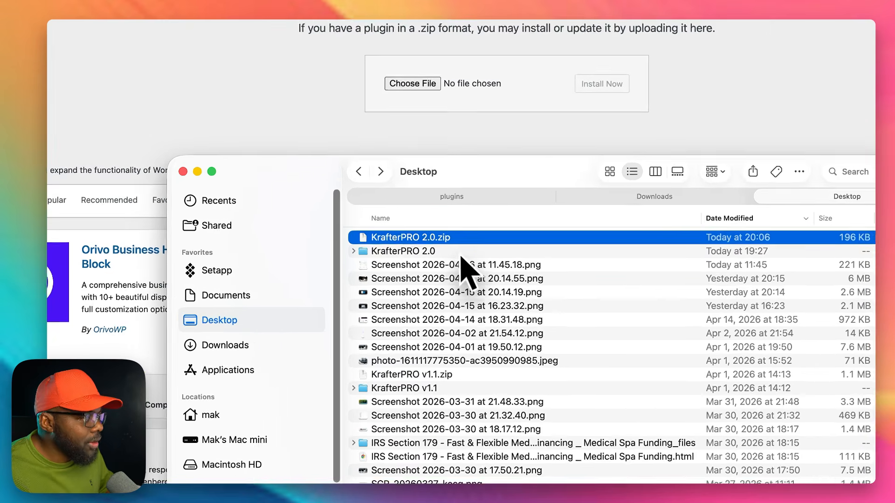
{"action": "left_click", "coordinate": [423, 279]}
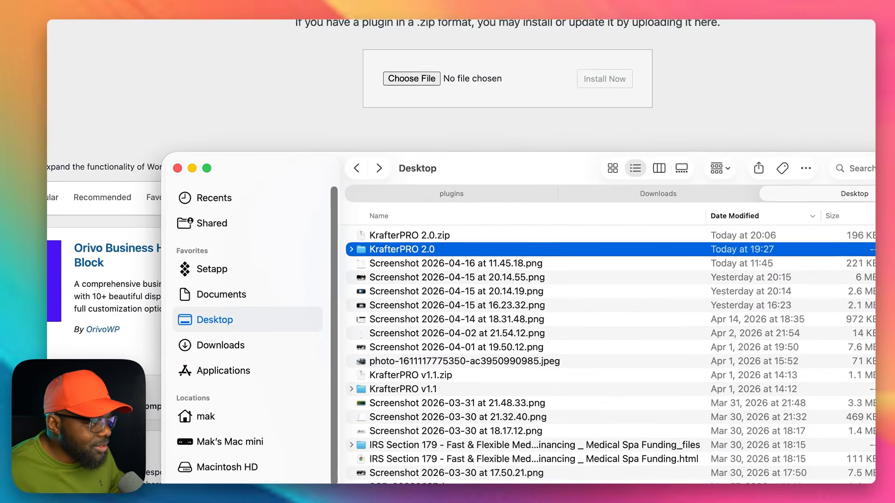
{"action": "double_click", "coordinate": [462, 250]}
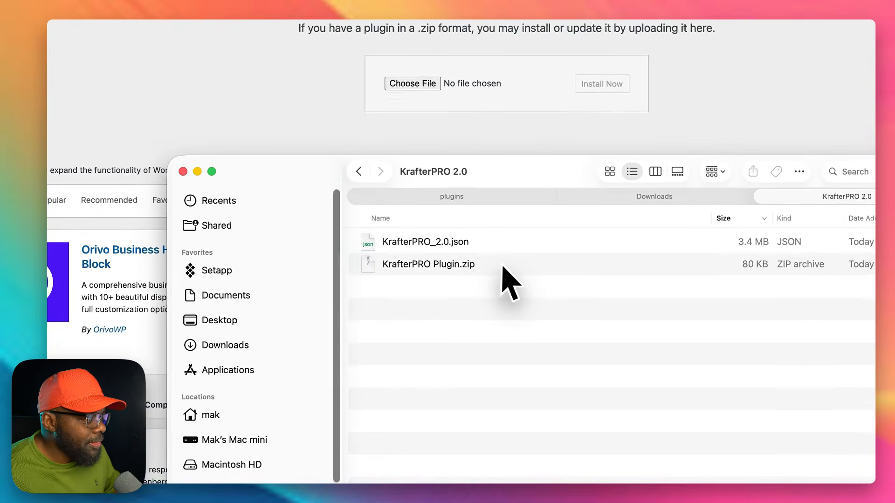
{"action": "left_click", "coordinate": [503, 287]}
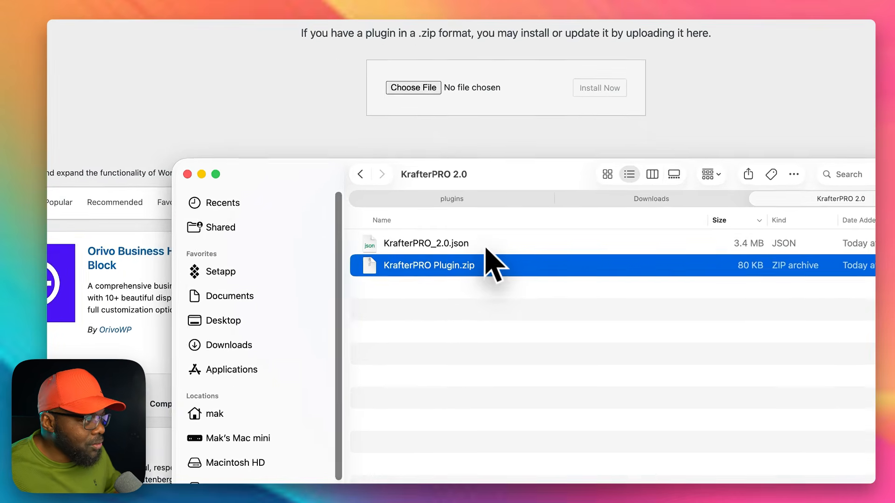
{"action": "left_click", "coordinate": [477, 272]}
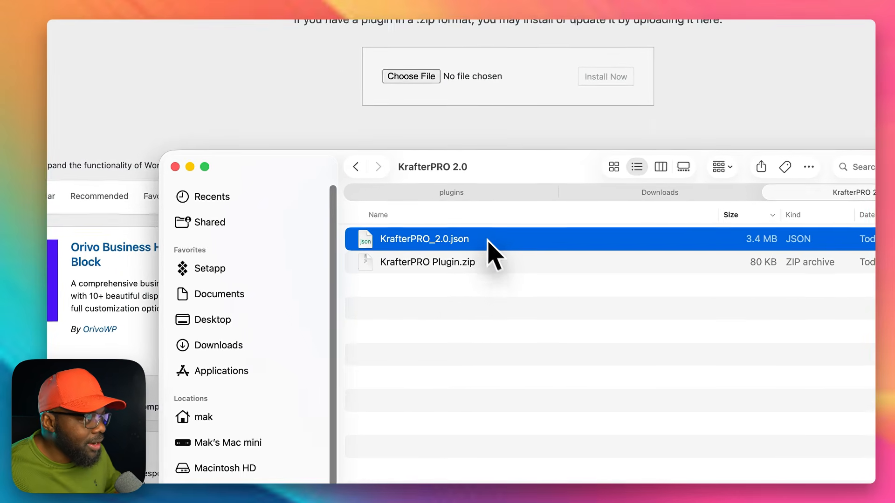
{"action": "left_click", "coordinate": [491, 266]}
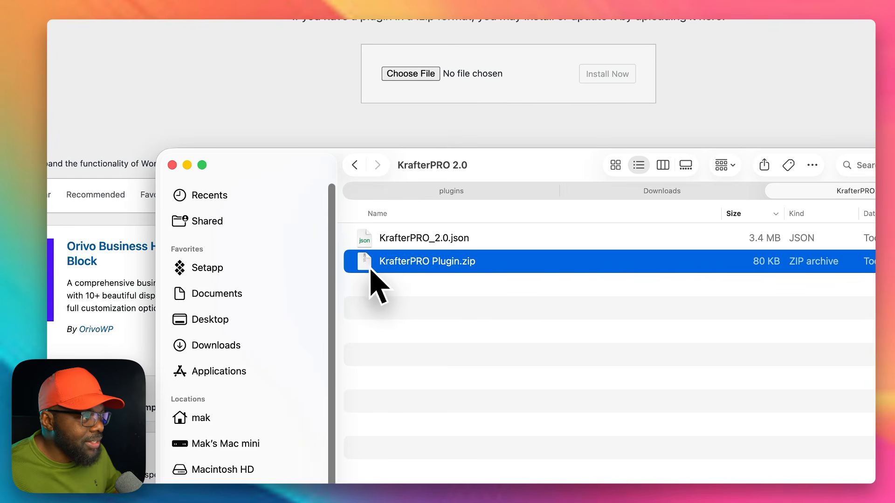
Step: Load KrafterPRO Plugin.zip into the plugin upload form, then install and activate the plugin
{"action": "left_click_drag", "start_coordinate": [365, 268], "coordinate": [503, 79]}
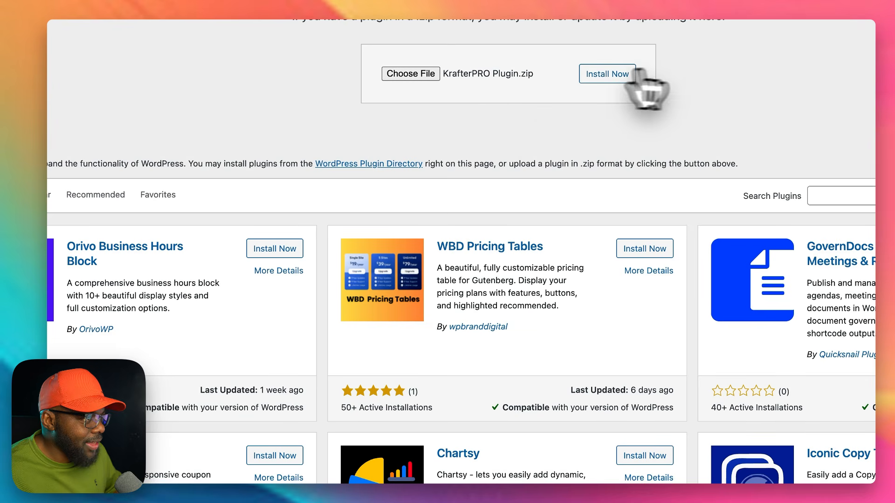
{"action": "left_click", "coordinate": [608, 75]}
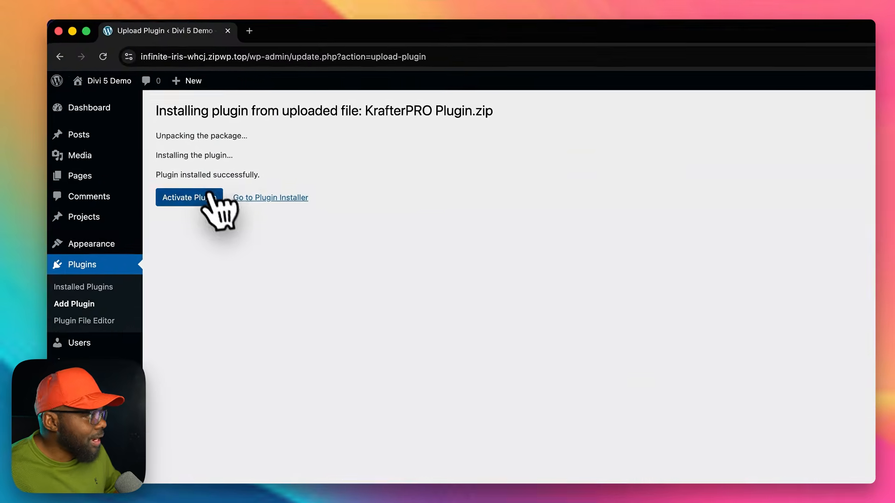
{"action": "left_click", "coordinate": [212, 195]}
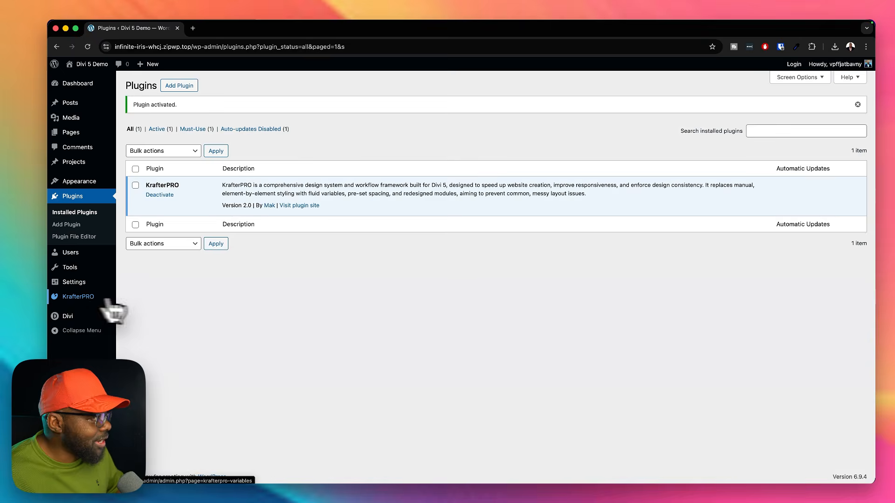
Step: Open the KrafterPRO page and look over its counters and the import area for variables and presets
{"action": "left_click", "coordinate": [102, 303]}
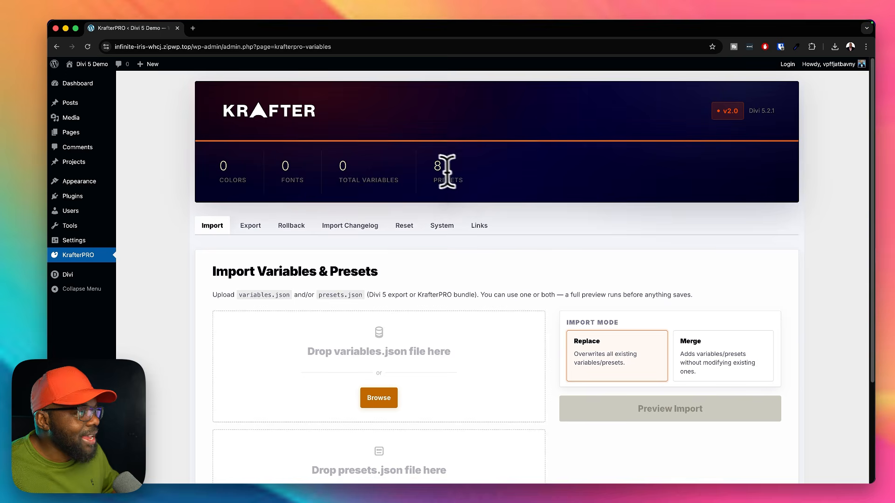
{"action": "scroll", "coordinate": [495, 183], "scroll_direction": "down", "scroll_amount": 5}
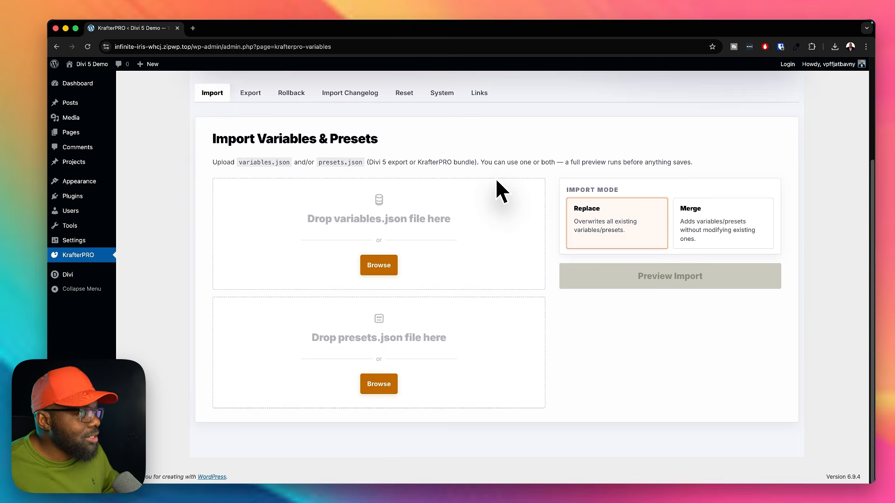
{"action": "scroll", "coordinate": [590, 282], "scroll_direction": "up", "scroll_amount": 5}
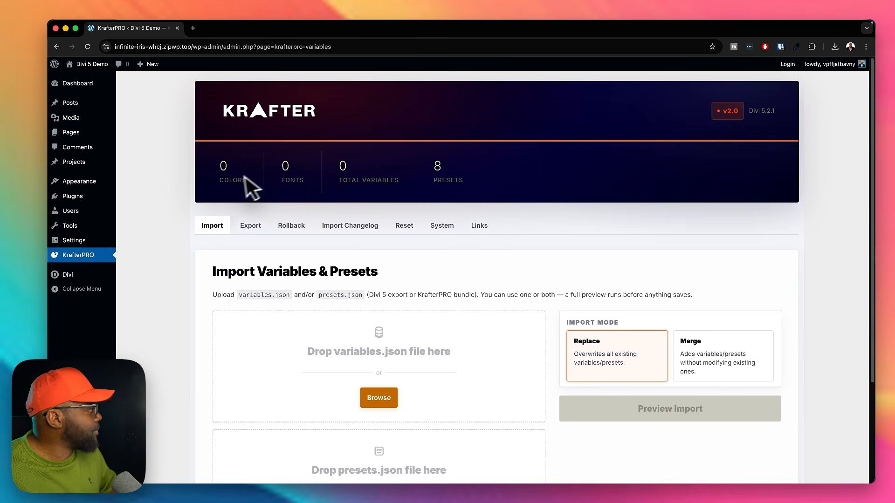
{"action": "key", "text": "super+Tab"}
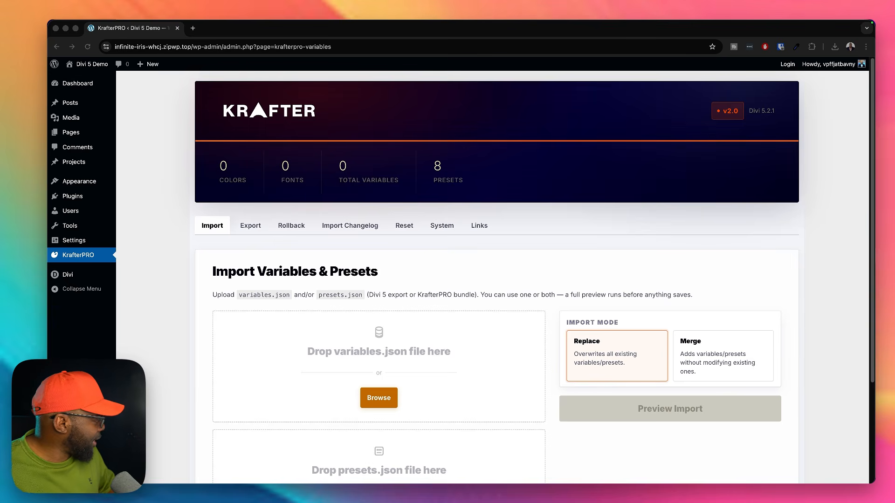
{"action": "key", "text": "super+Tab"}
{"action": "left_click_drag", "start_coordinate": [483, 223], "coordinate": [54, 205]}
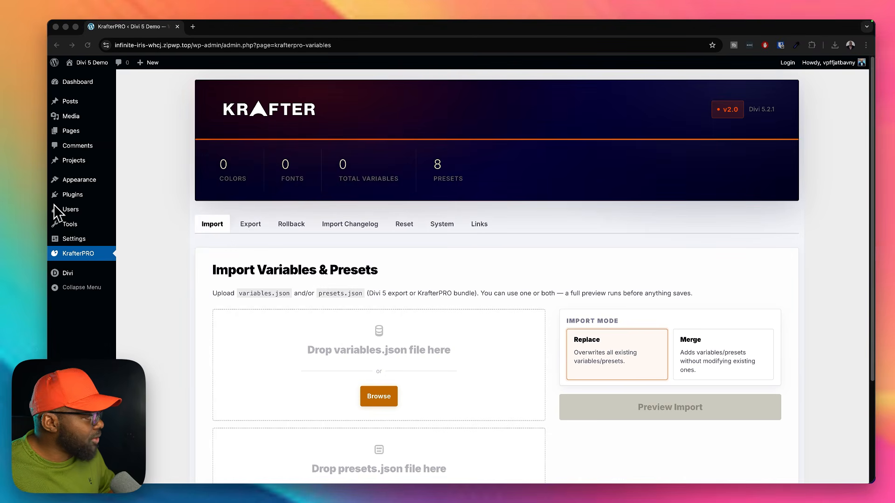
{"action": "scroll", "coordinate": [463, 305], "scroll_direction": "down", "scroll_amount": 2}
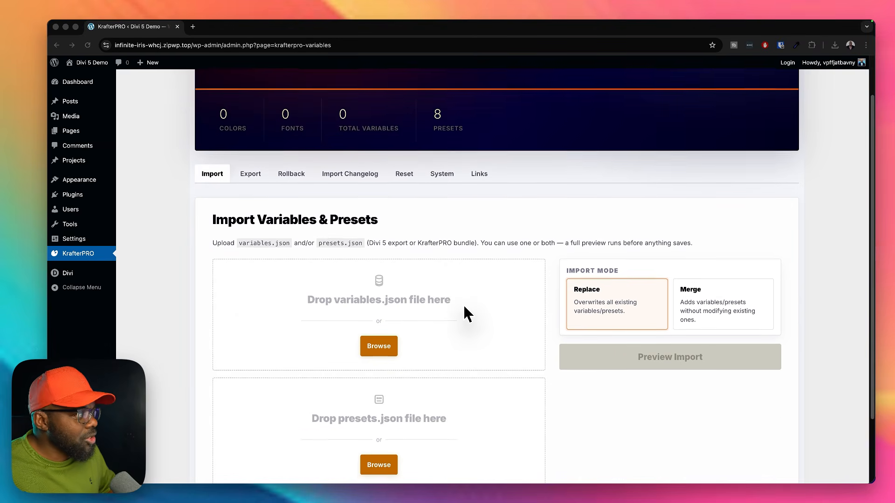
{"action": "scroll", "coordinate": [464, 309], "scroll_direction": "up", "scroll_amount": 2}
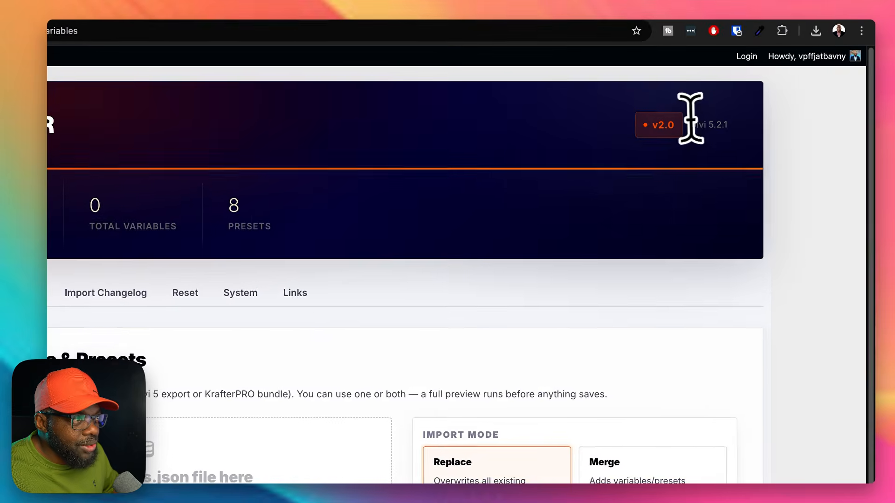
Step: Highlight the Divi version in the KrafterPRO header, check the system information and return to the import options
{"action": "left_click_drag", "start_coordinate": [749, 110], "coordinate": [780, 110]}
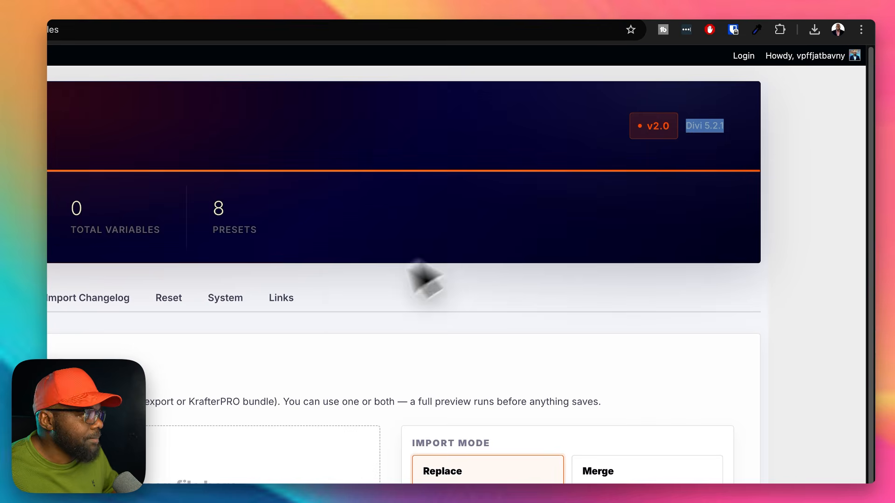
{"action": "left_click", "coordinate": [223, 301]}
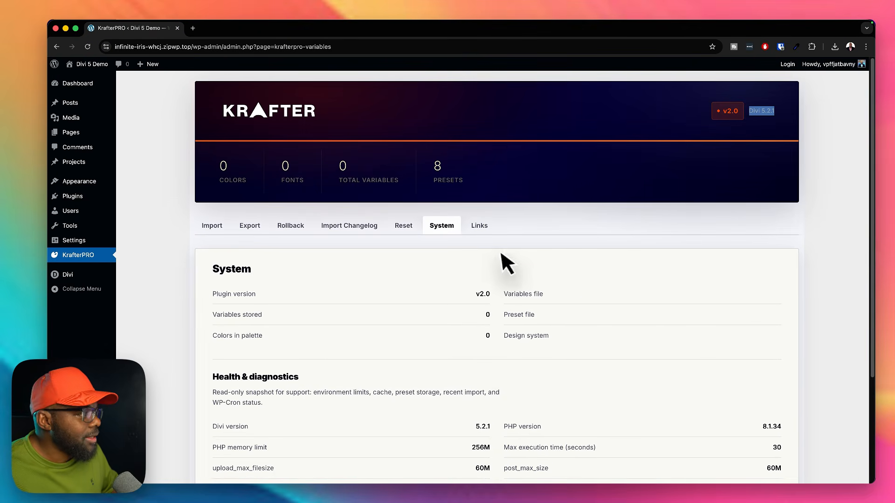
{"action": "left_click", "coordinate": [211, 226]}
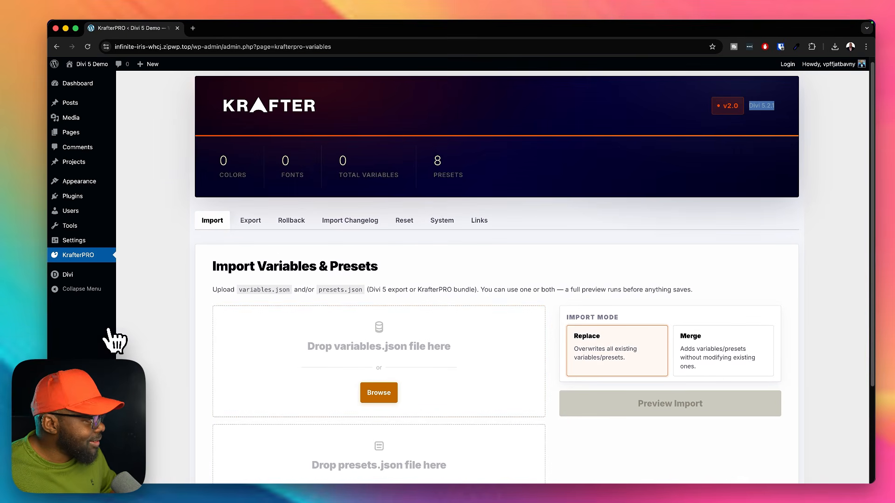
Step: Load KrafterPRO_2.0.json from Finder as the variables file and preview the import in Merge mode
{"action": "key", "text": "super+Tab"}
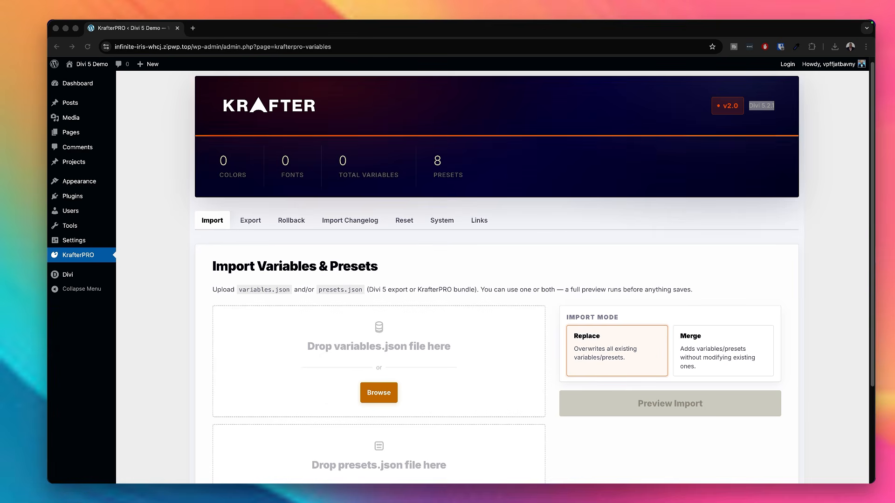
{"action": "left_click_drag", "start_coordinate": [495, 482], "coordinate": [700, 161]}
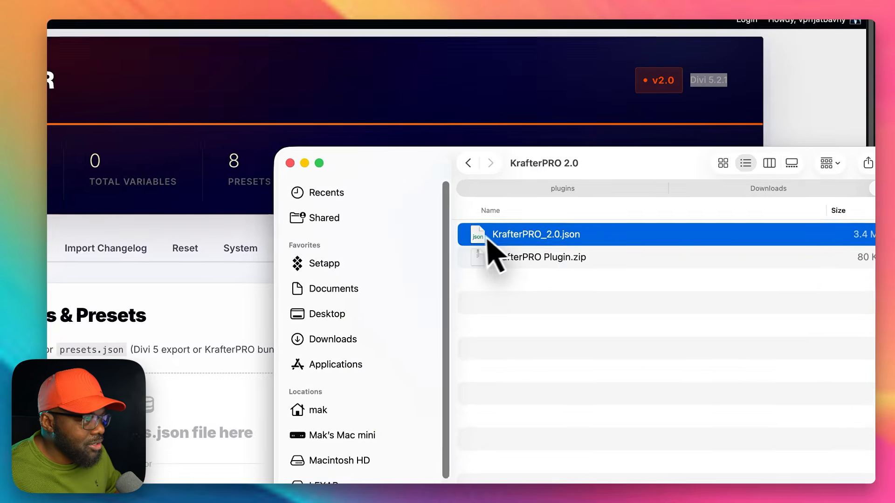
{"action": "left_click_drag", "start_coordinate": [606, 215], "coordinate": [592, 218]}
{"action": "left_click_drag", "start_coordinate": [452, 247], "coordinate": [99, 443]}
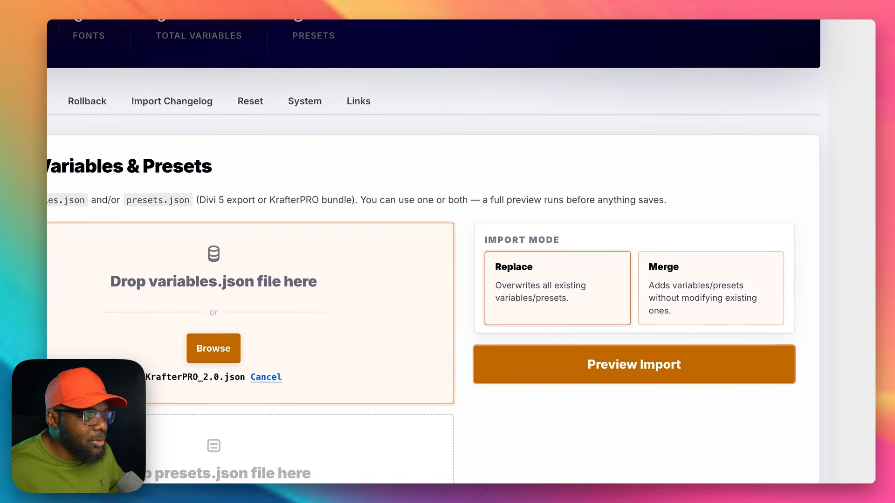
{"action": "left_click", "coordinate": [749, 341]}
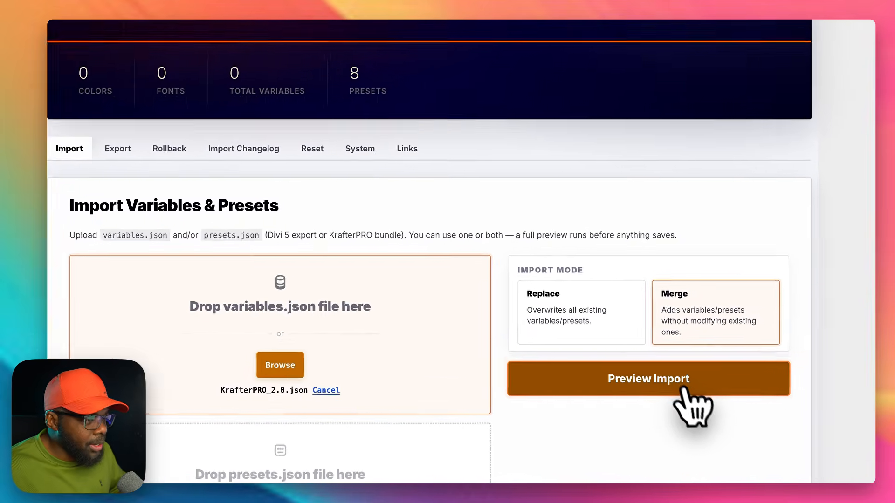
{"action": "left_click", "coordinate": [682, 388]}
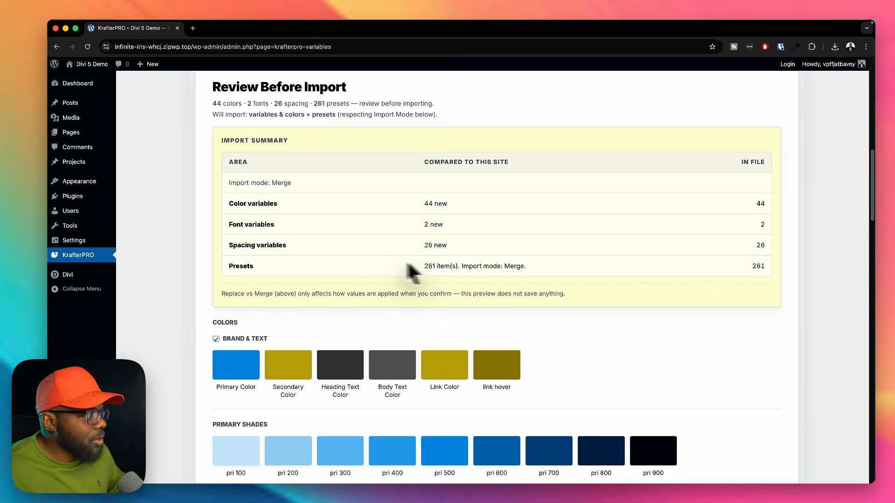
Step: Exclude the Brand & Text colors from the import
{"action": "scroll", "coordinate": [436, 298], "scroll_direction": "down", "scroll_amount": 1}
{"action": "scroll", "coordinate": [436, 287], "scroll_direction": "down", "scroll_amount": 5}
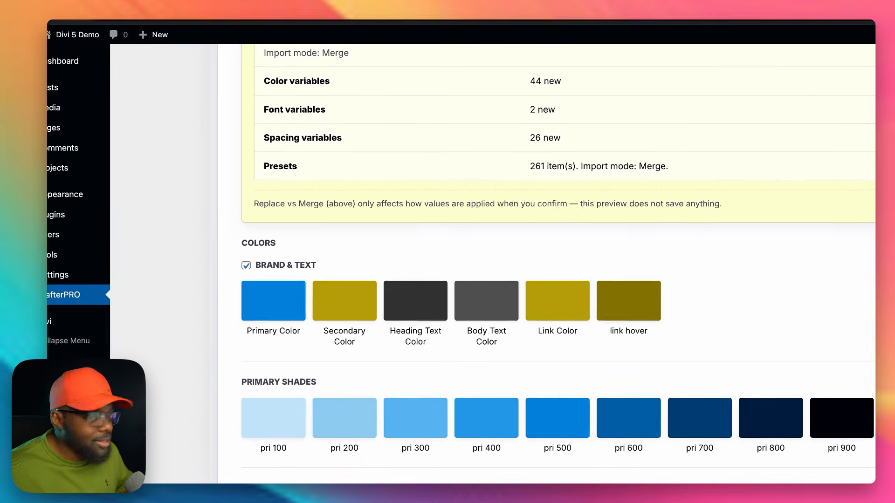
{"action": "left_click", "coordinate": [215, 233]}
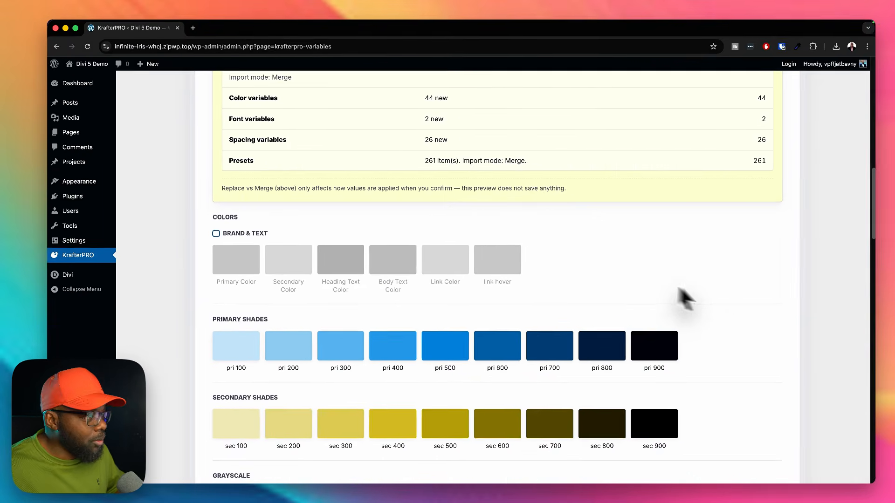
Step: Exclude the Heading and Body fonts from the import, toggling both back on and off once more
{"action": "scroll", "coordinate": [765, 313], "scroll_direction": "down", "scroll_amount": 5}
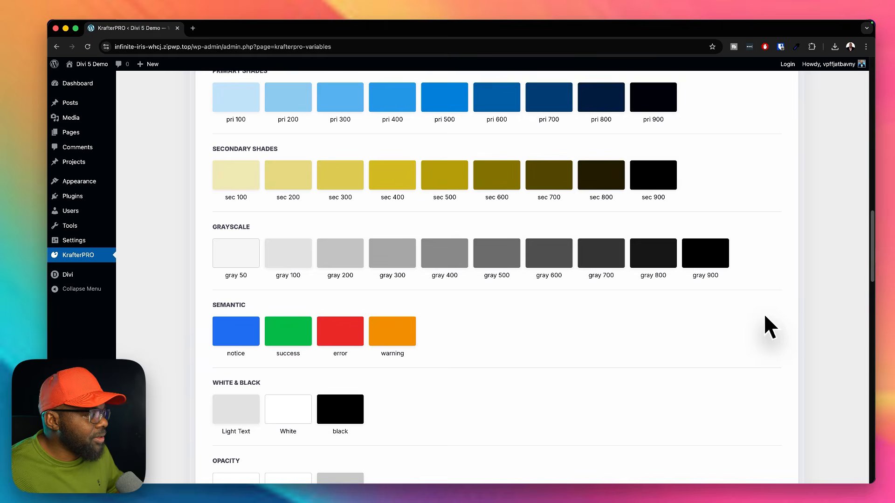
{"action": "scroll", "coordinate": [765, 316], "scroll_direction": "down", "scroll_amount": 7}
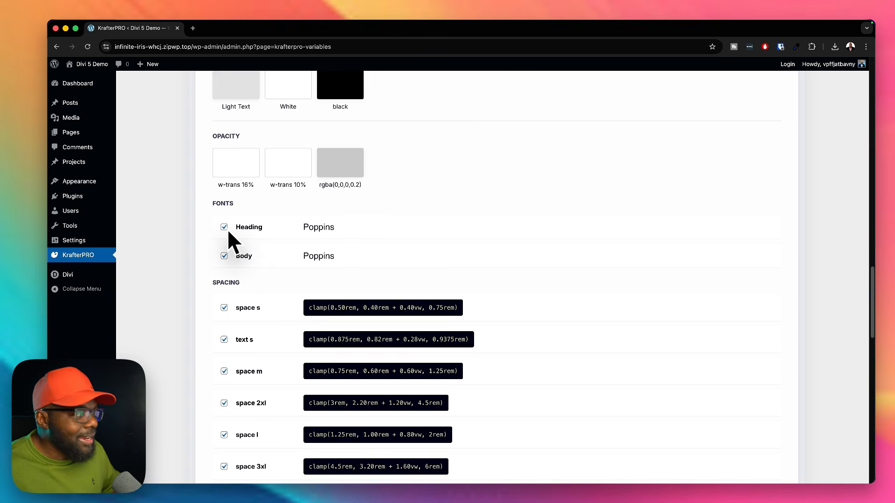
{"action": "left_click", "coordinate": [224, 227]}
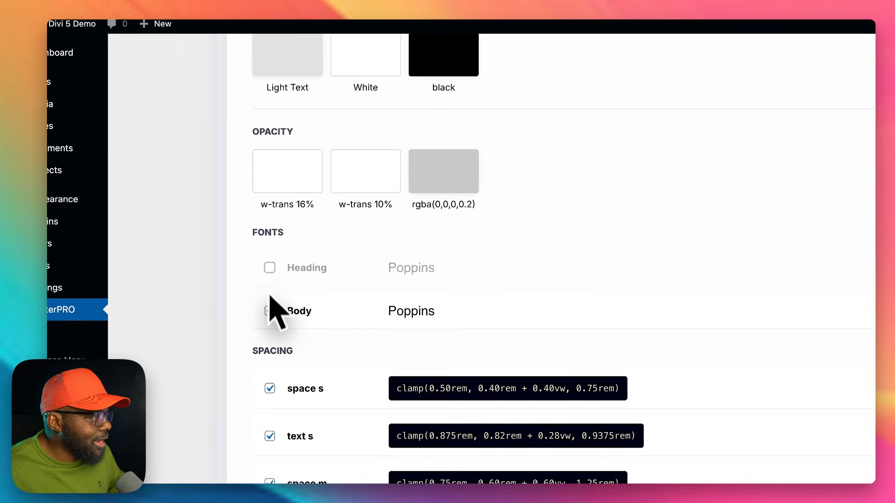
{"action": "left_click", "coordinate": [270, 311]}
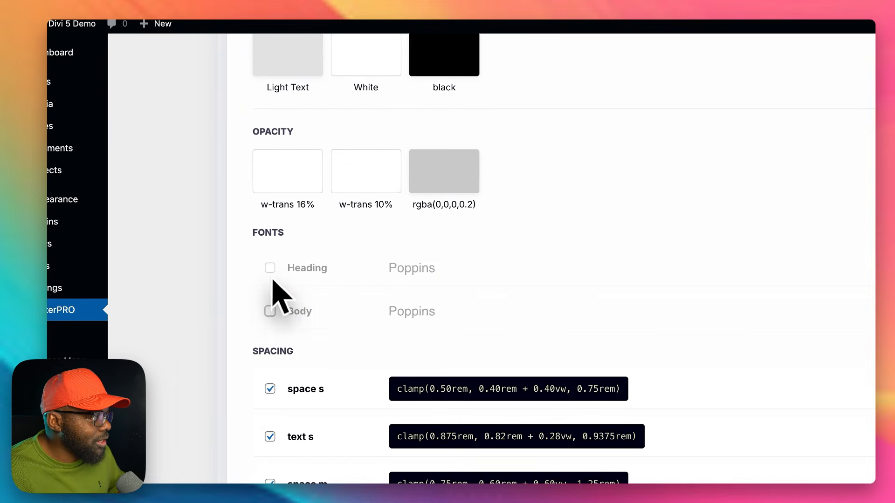
{"action": "left_click", "coordinate": [269, 267]}
{"action": "left_click", "coordinate": [269, 312]}
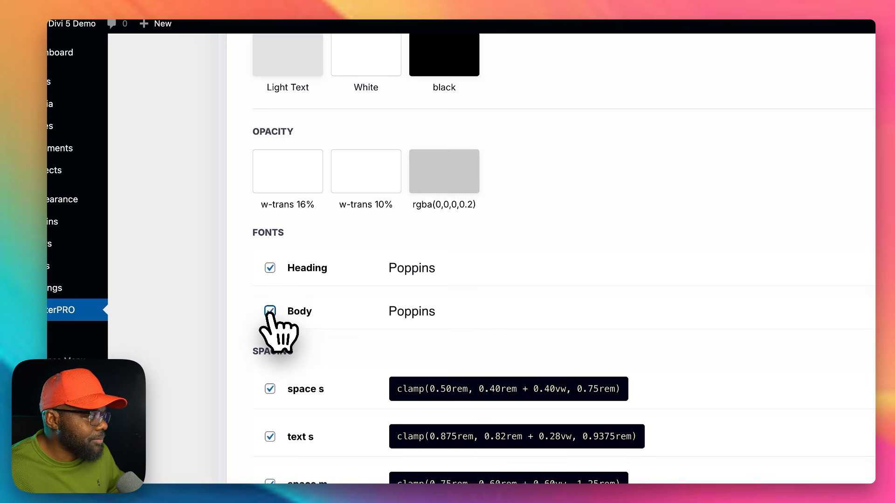
{"action": "left_click", "coordinate": [269, 312]}
{"action": "left_click", "coordinate": [270, 268]}
Step: Confirm the Merge import of the remaining selected KrafterPRO variables, module presets and preset history
{"action": "scroll", "coordinate": [843, 461], "scroll_direction": "down", "scroll_amount": 5}
{"action": "scroll", "coordinate": [399, 347], "scroll_direction": "down", "scroll_amount": 15}
{"action": "scroll", "coordinate": [401, 349], "scroll_direction": "down", "scroll_amount": 3}
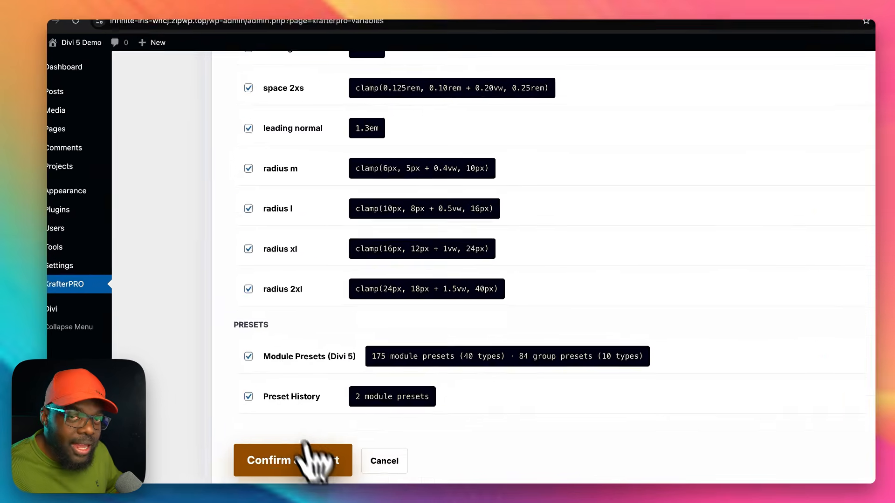
{"action": "left_click", "coordinate": [280, 399]}
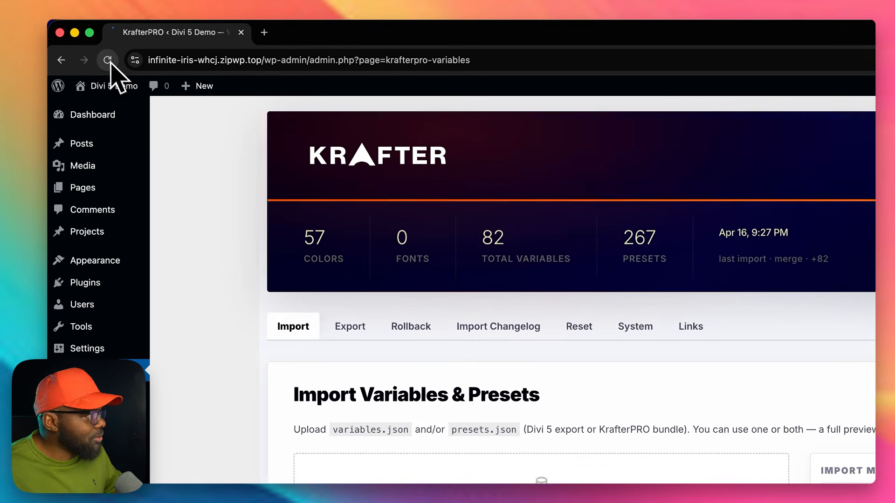
Step: Reload the KrafterPRO page and check the imported design system file name in the system information
{"action": "left_click", "coordinate": [108, 60]}
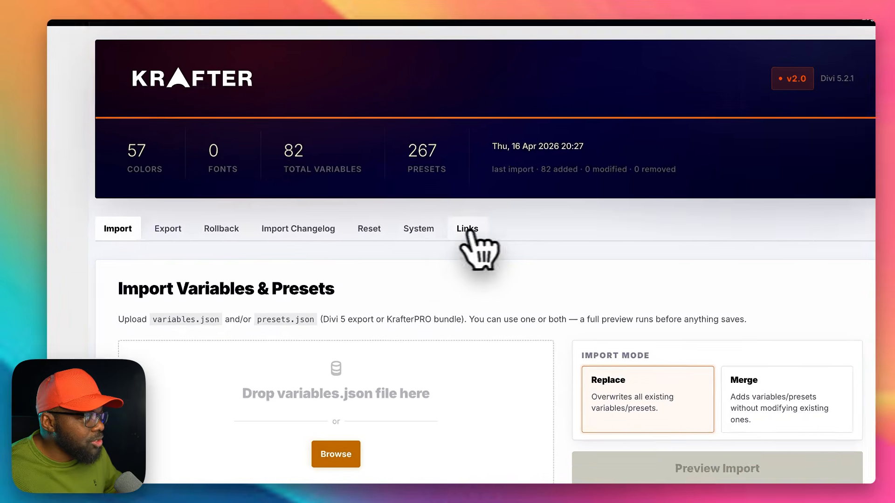
{"action": "left_click", "coordinate": [418, 229]}
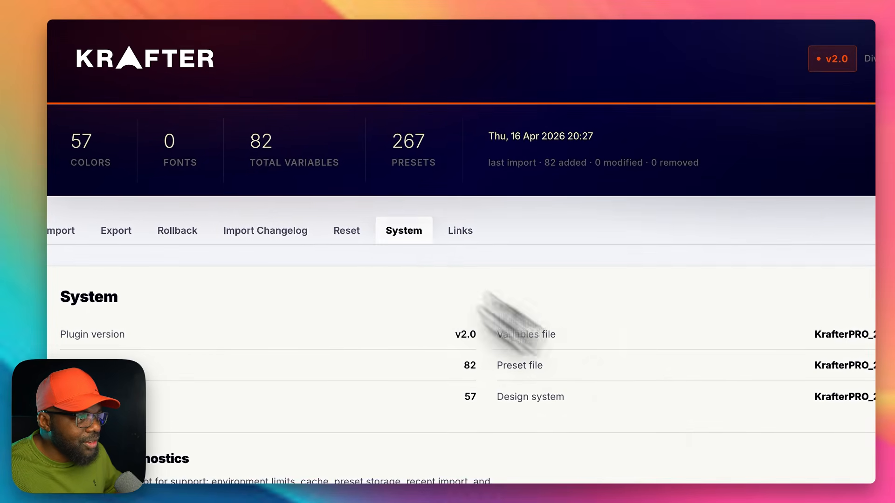
{"action": "left_click_drag", "start_coordinate": [813, 396], "coordinate": [863, 393]}
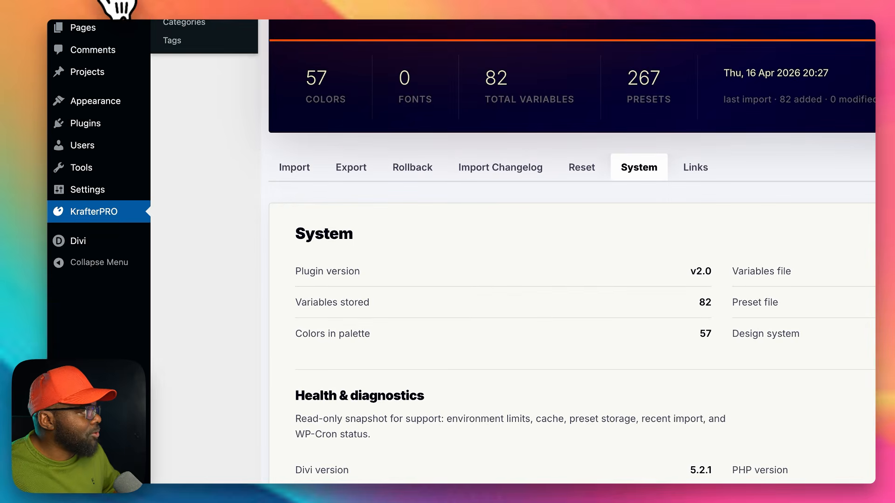
Step: Open the list of all pages in a new browser tab and edit the Home page with Divi
{"action": "mouse_move", "coordinate": [83, 28]}
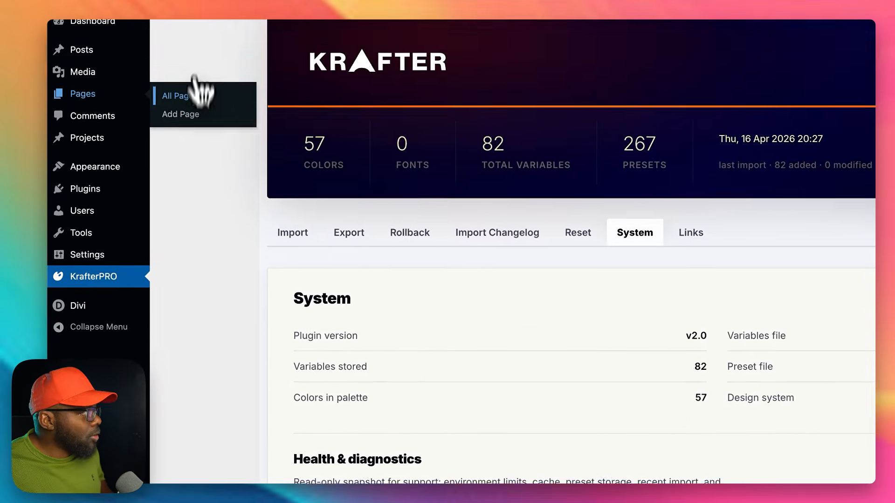
{"action": "left_click", "coordinate": [196, 94], "text": "super"}
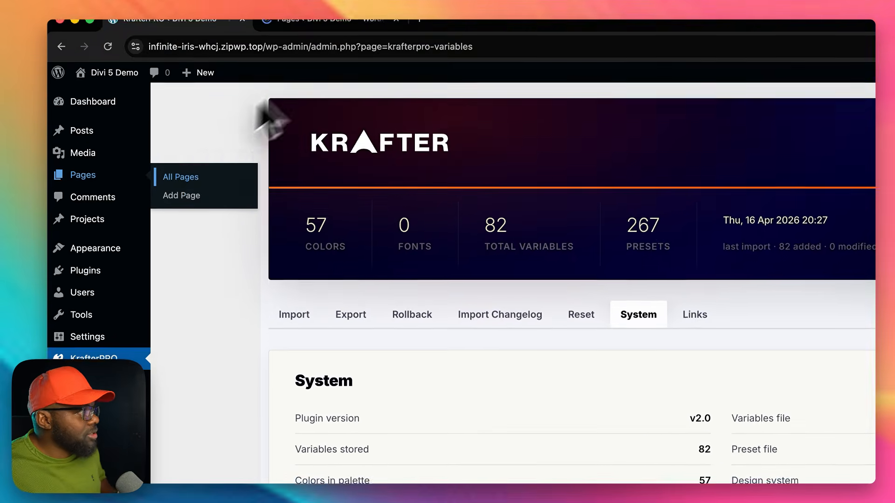
{"action": "left_click", "coordinate": [333, 32]}
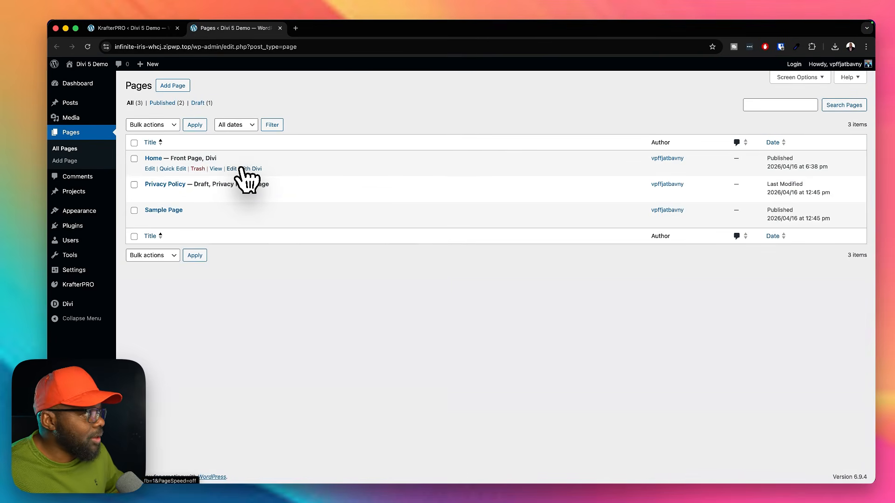
{"action": "left_click", "coordinate": [243, 169]}
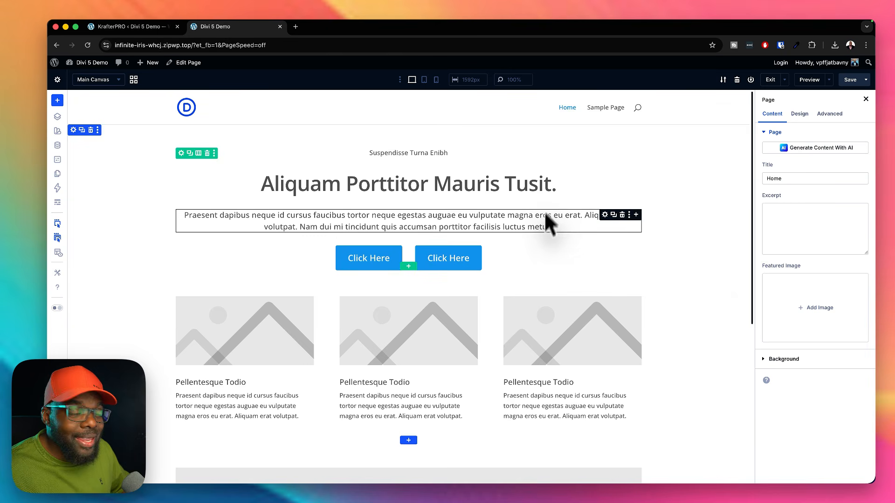
Step: Examine the presets available for the main heading and for the body text below it on the Home page
{"action": "left_click", "coordinate": [403, 143]}
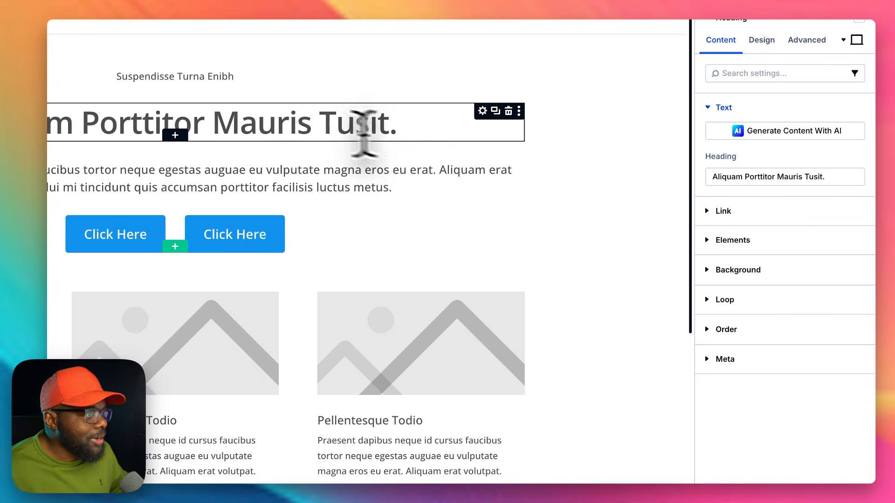
{"action": "left_click", "coordinate": [860, 20]}
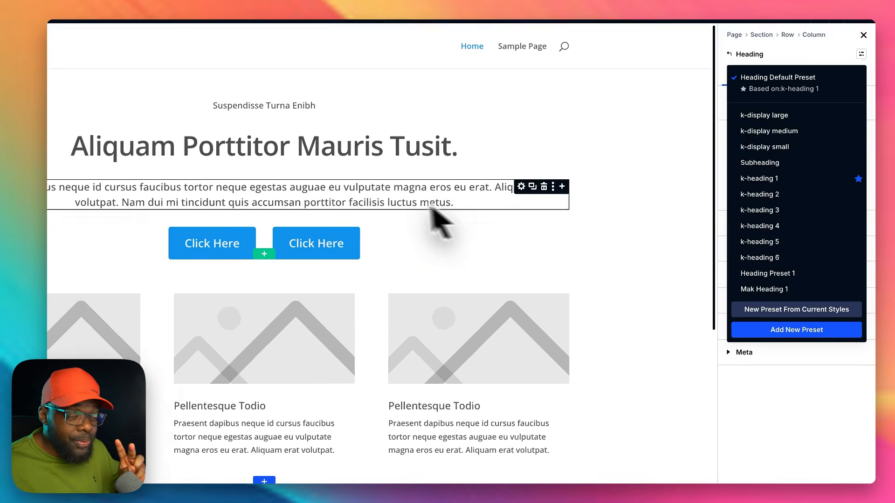
{"action": "left_click", "coordinate": [516, 225]}
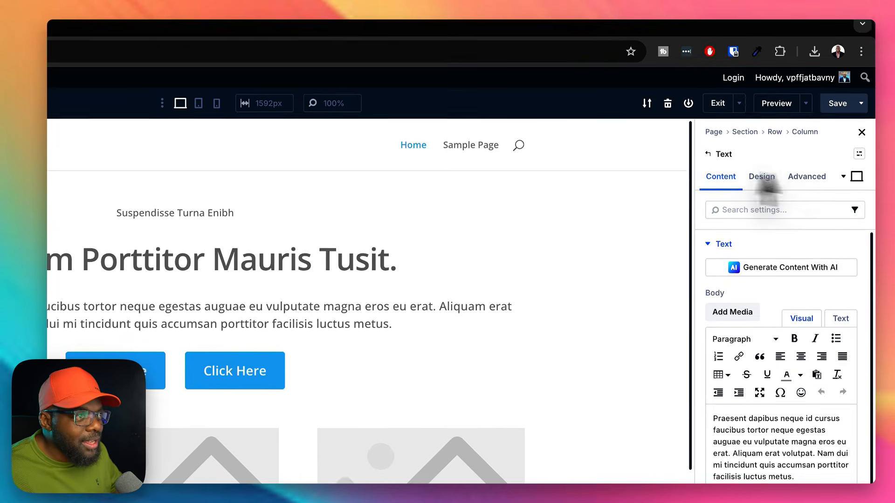
{"action": "left_click", "coordinate": [859, 19]}
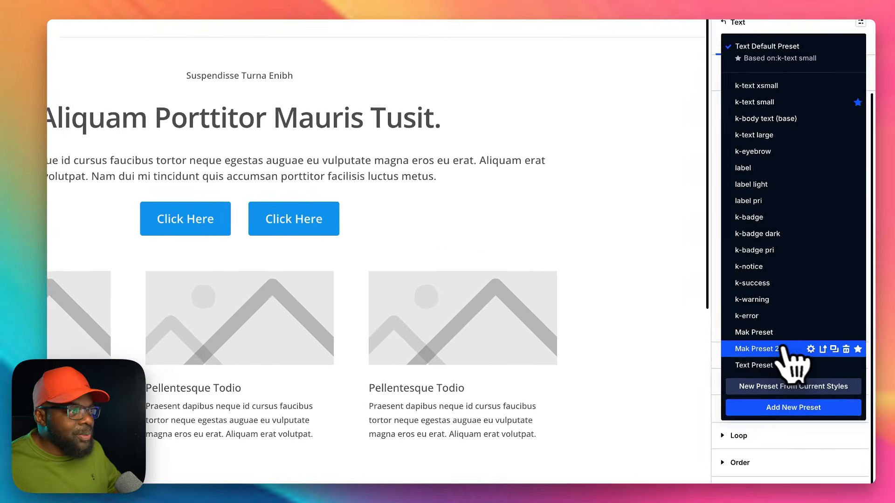
{"action": "left_click", "coordinate": [703, 229]}
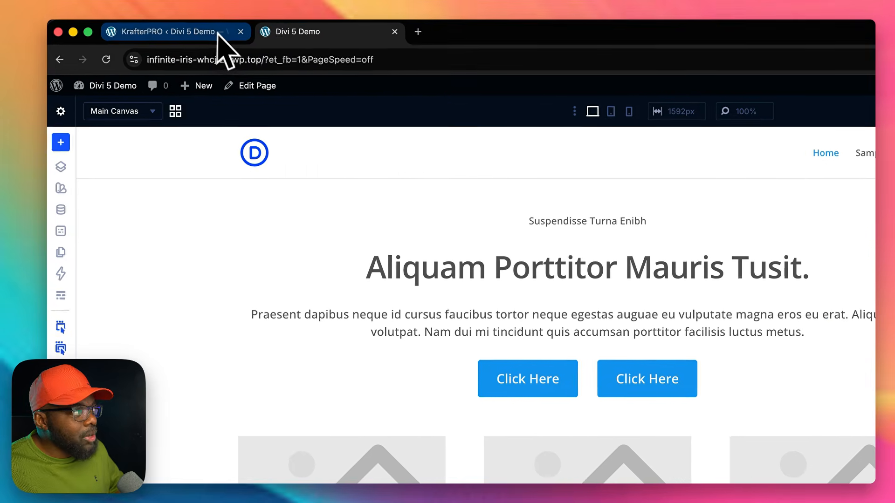
Step: Return to KrafterPRO and use its reset options to delete all module presets and all variables and colors
{"action": "left_click", "coordinate": [217, 34]}
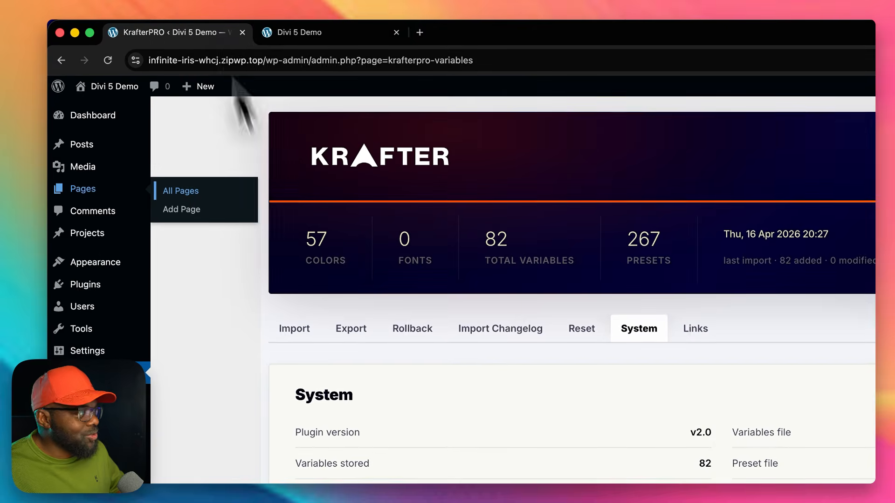
{"action": "left_click", "coordinate": [416, 331]}
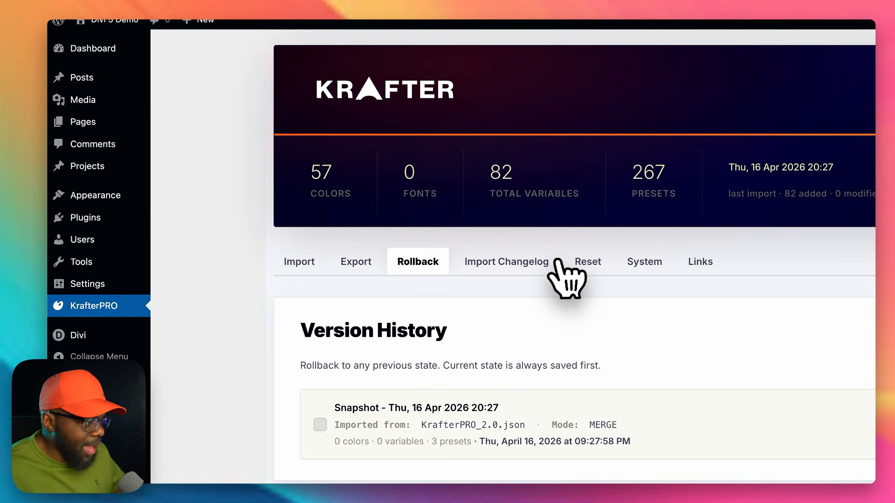
{"action": "left_click", "coordinate": [588, 275]}
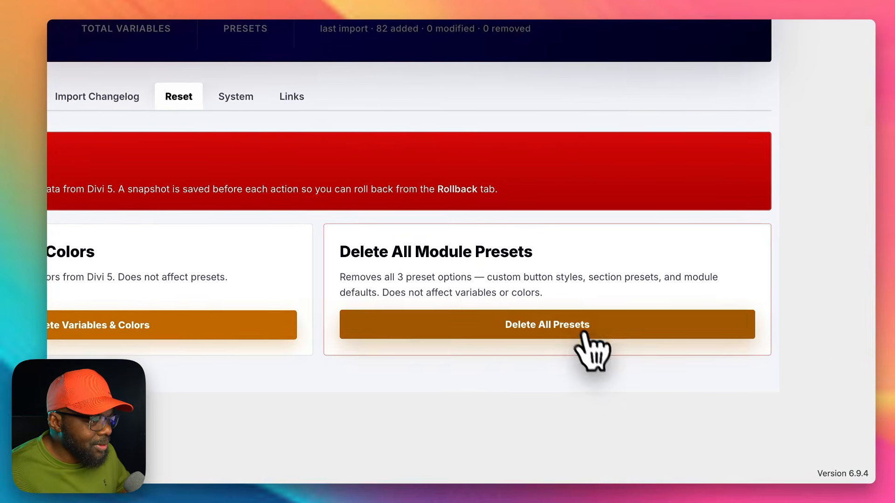
{"action": "left_click", "coordinate": [575, 325]}
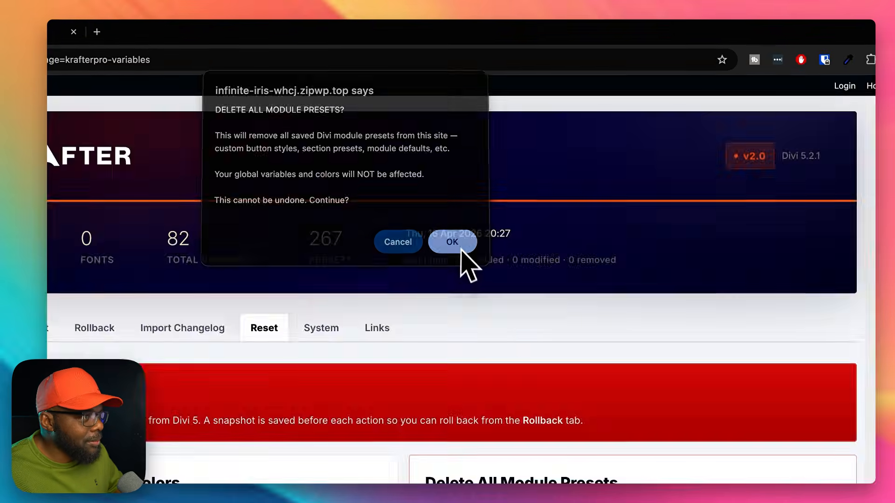
{"action": "left_click", "coordinate": [451, 241]}
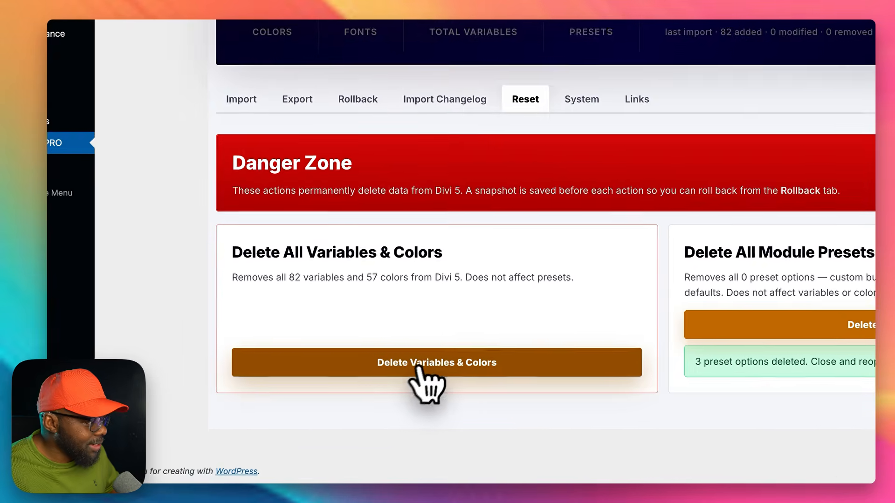
{"action": "left_click", "coordinate": [338, 404]}
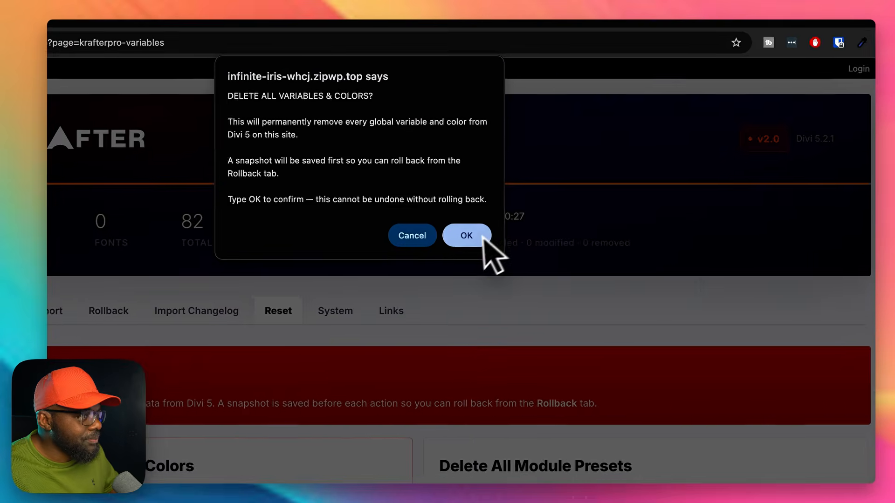
{"action": "left_click", "coordinate": [540, 172]}
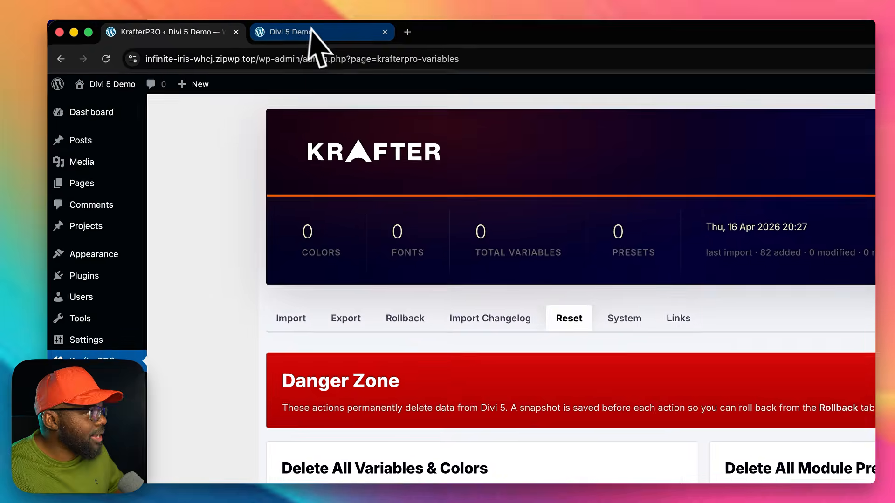
Step: Reload the Home page in the Visual Builder and examine which presets the main heading and body text still offer
{"action": "left_click", "coordinate": [233, 28]}
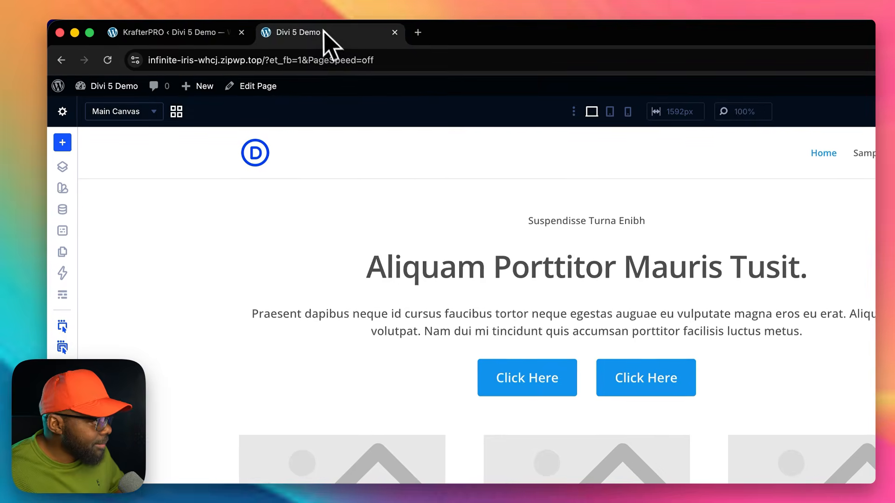
{"action": "left_click", "coordinate": [109, 61]}
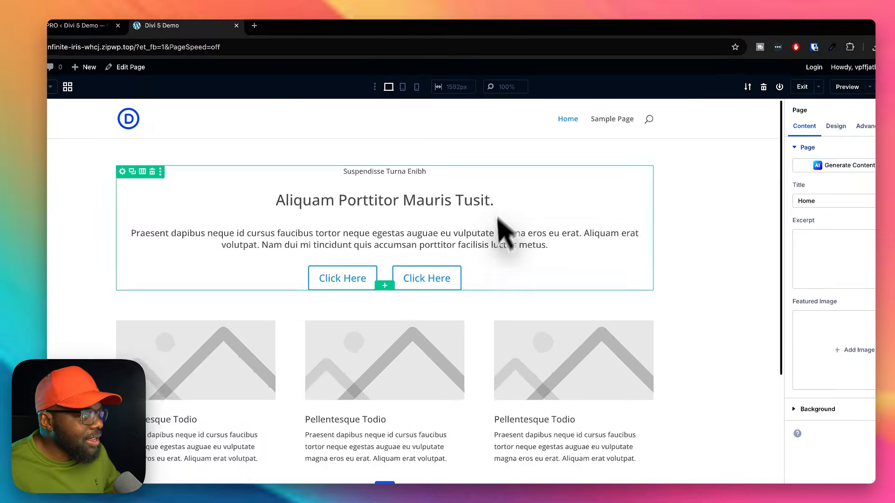
{"action": "left_click", "coordinate": [485, 203]}
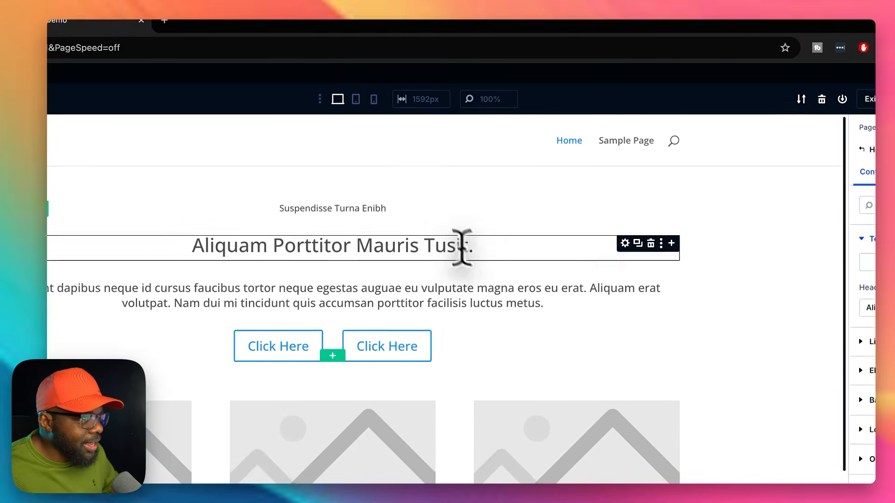
{"action": "left_click", "coordinate": [864, 162]}
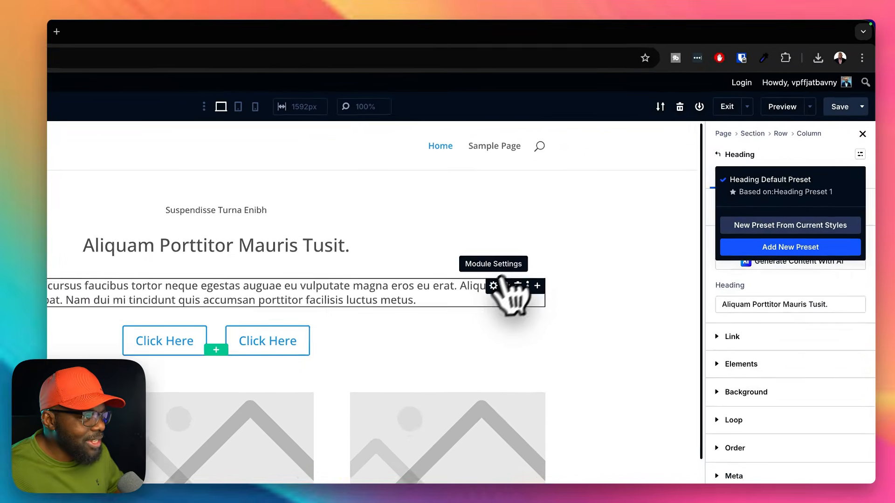
{"action": "left_click", "coordinate": [589, 219]}
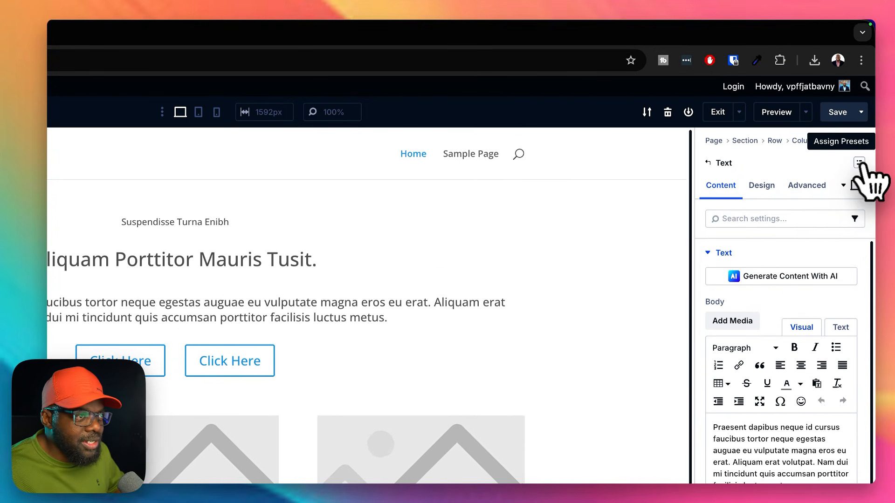
{"action": "left_click", "coordinate": [859, 163]}
{"action": "left_click", "coordinate": [608, 335]}
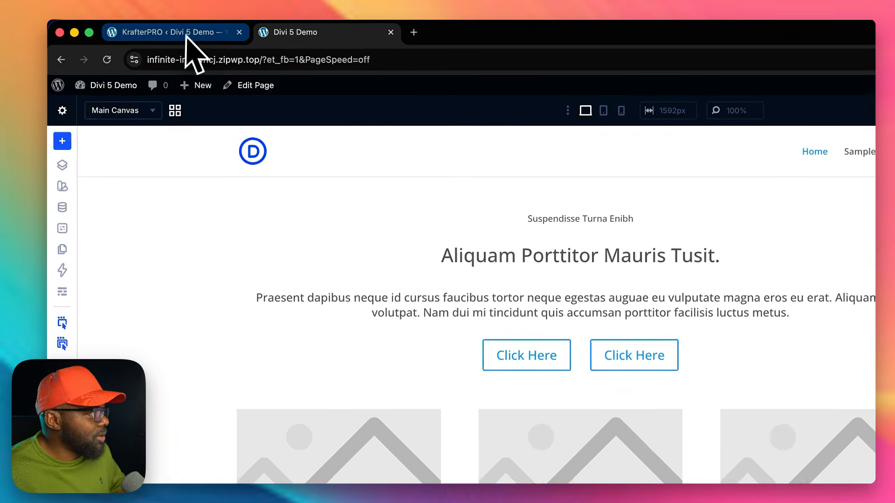
Step: Return to the KrafterPRO import options and load KrafterPRO_2.0.json from Finder as the variables file
{"action": "left_click", "coordinate": [140, 29]}
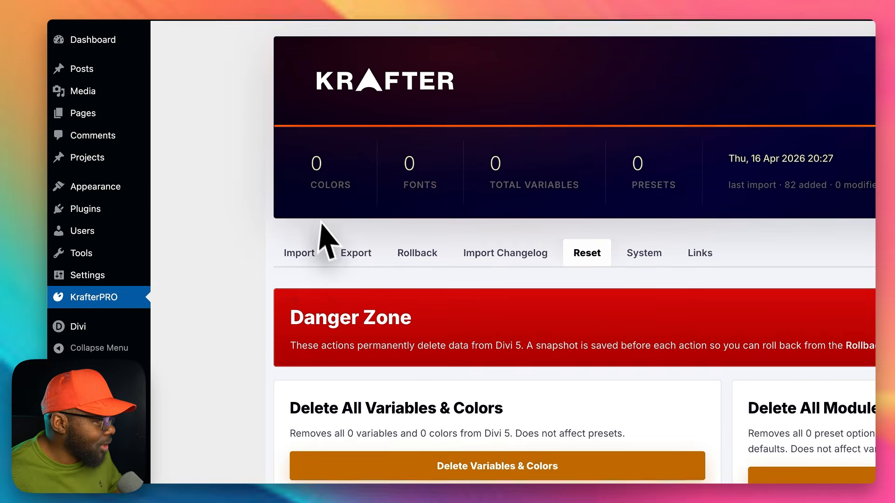
{"action": "left_click", "coordinate": [300, 252]}
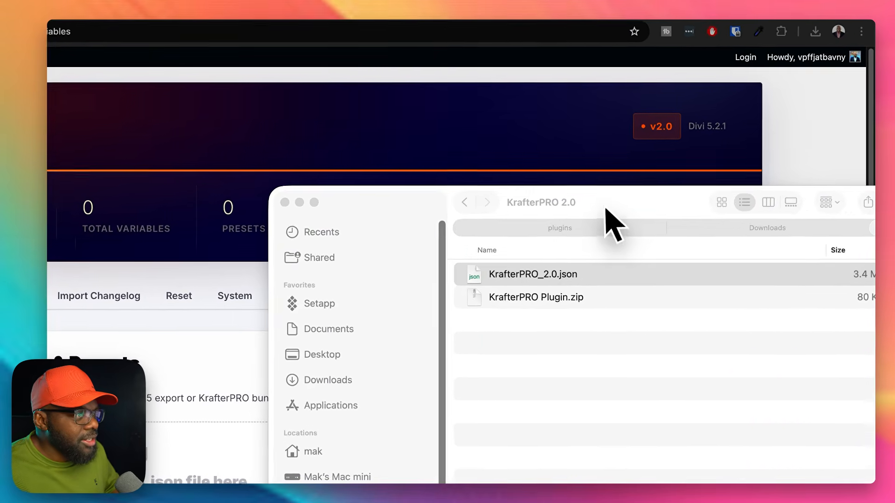
{"action": "left_click", "coordinate": [695, 211]}
{"action": "left_click_drag", "start_coordinate": [691, 168], "coordinate": [761, 343]}
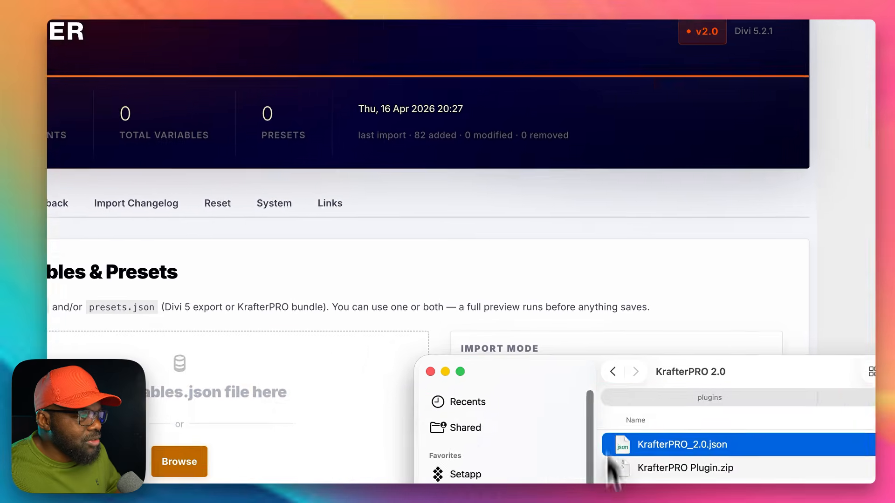
{"action": "left_click_drag", "start_coordinate": [609, 471], "coordinate": [256, 296]}
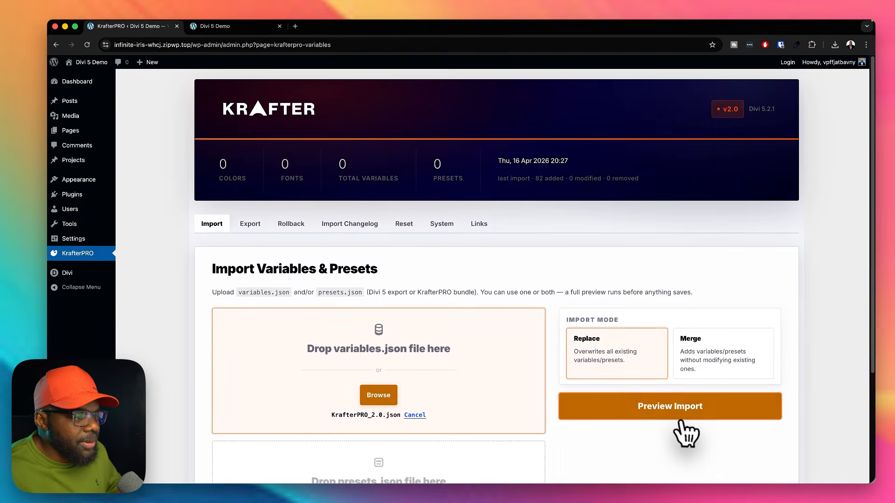
Step: Preview the import in Replace mode and confirm it with all variables and presets included
{"action": "left_click", "coordinate": [686, 410]}
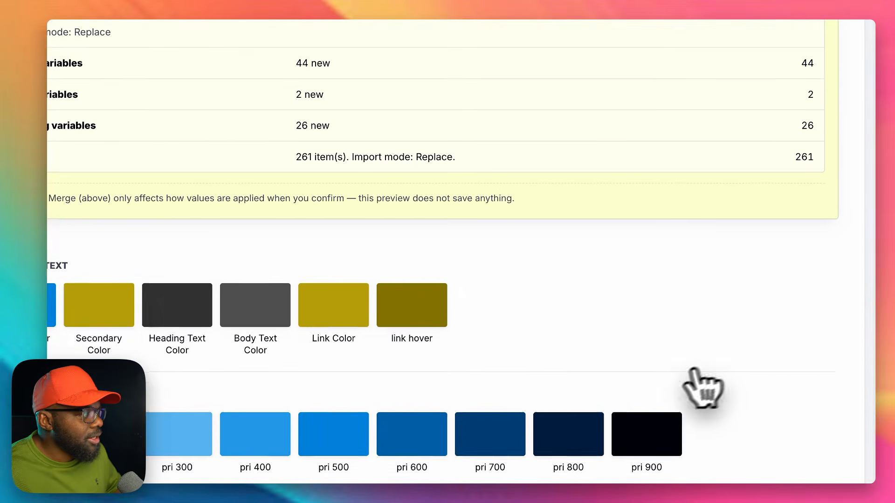
{"action": "scroll", "coordinate": [626, 416], "scroll_direction": "down", "scroll_amount": 20}
{"action": "scroll", "coordinate": [625, 416], "scroll_direction": "down", "scroll_amount": 10}
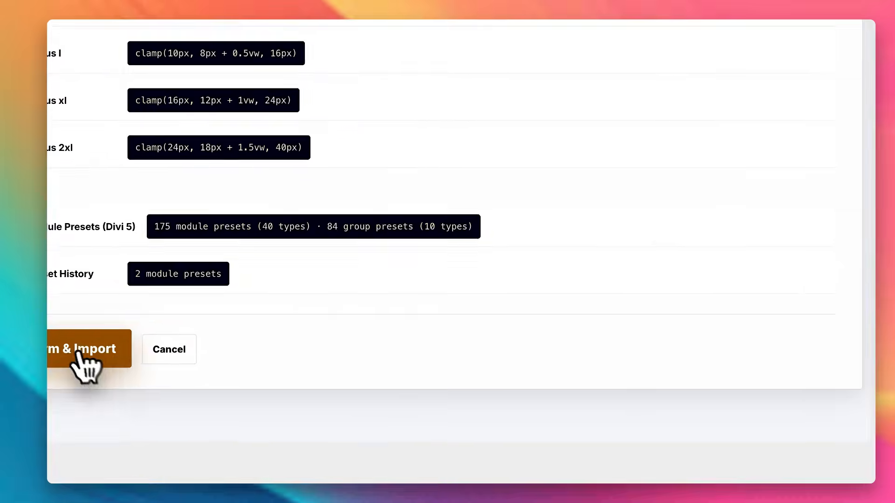
{"action": "left_click", "coordinate": [270, 396]}
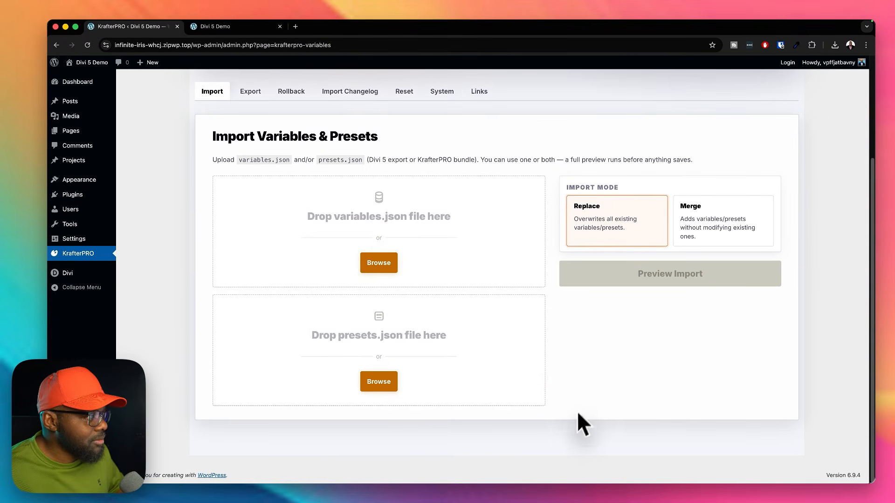
Step: Return to the Home page in the Visual Builder and reload it with the newly imported variables and presets
{"action": "scroll", "coordinate": [570, 433], "scroll_direction": "up", "scroll_amount": 3}
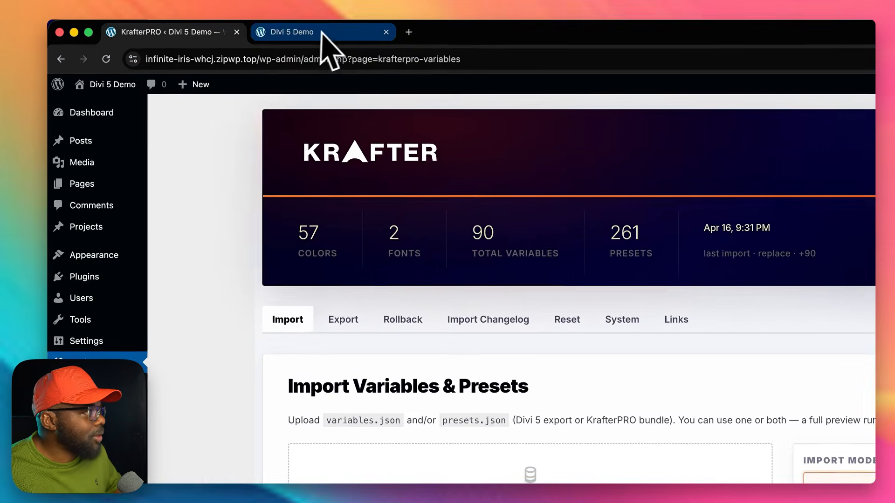
{"action": "left_click", "coordinate": [239, 29]}
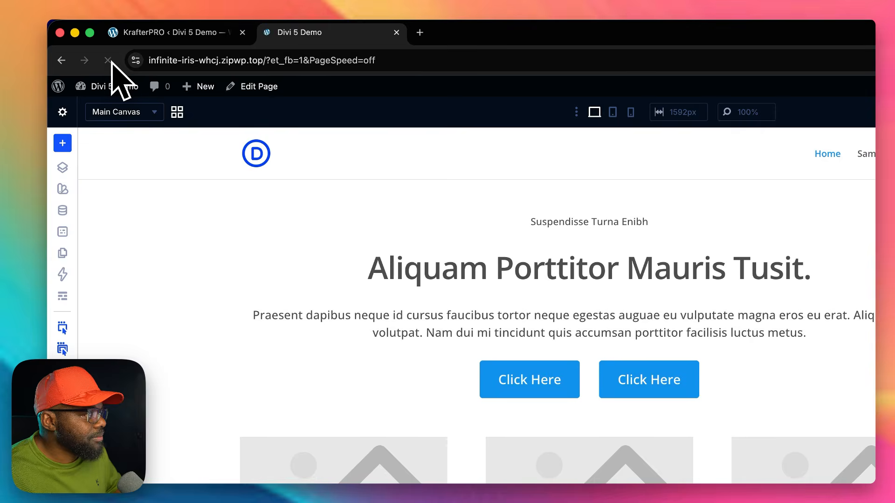
{"action": "left_click", "coordinate": [851, 112]}
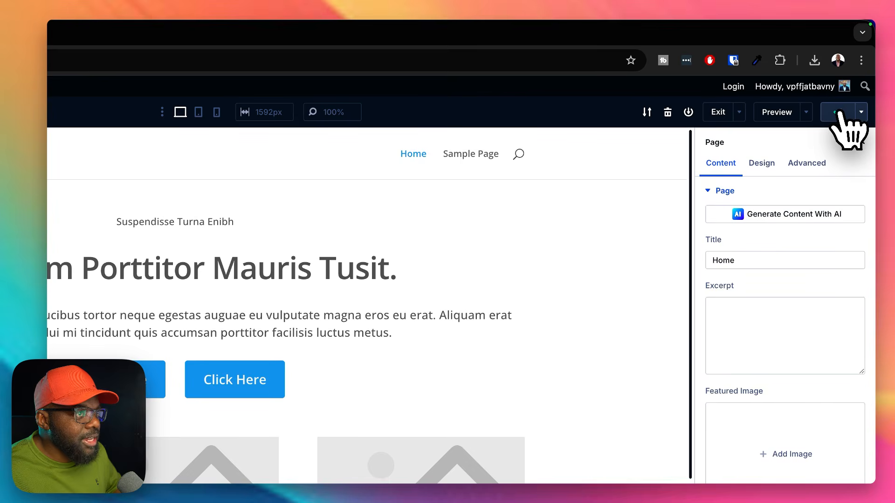
{"action": "mouse_move", "coordinate": [142, 66]}
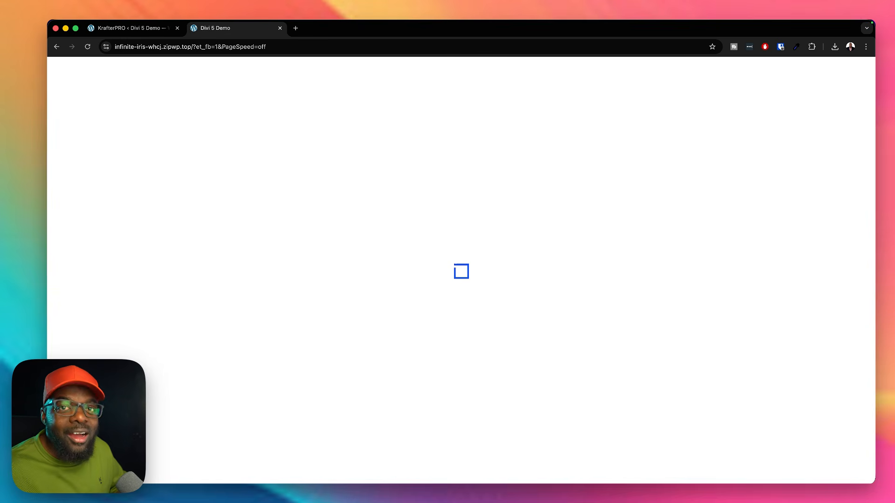
{"action": "left_click", "coordinate": [88, 47]}
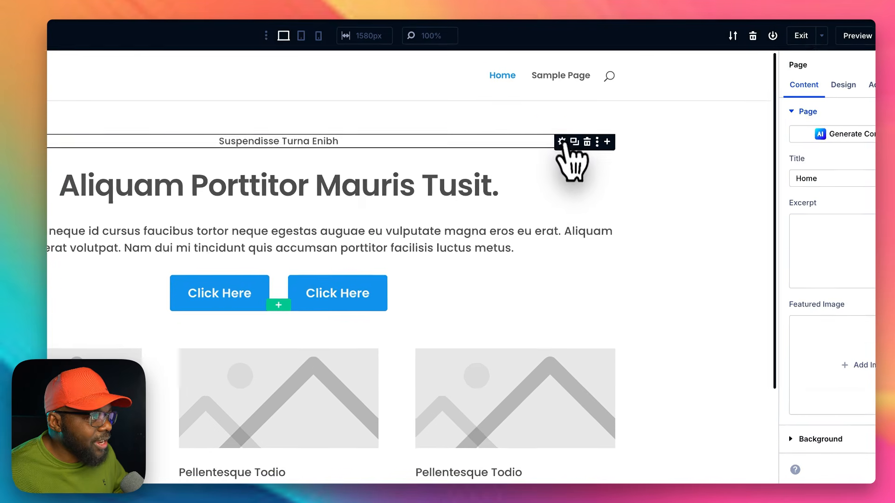
Step: Apply the label preset to the "Suspendisse Turna Enibh" text and center-align the module in its sizing settings
{"action": "left_click", "coordinate": [563, 142]}
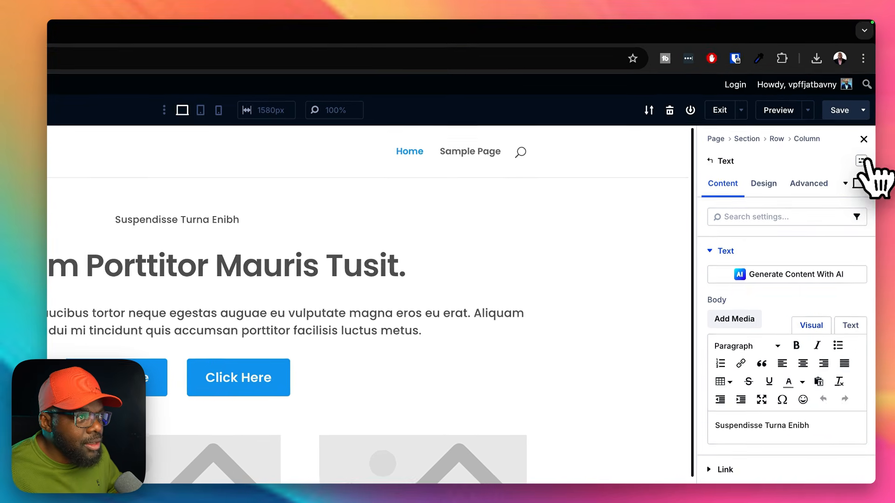
{"action": "left_click", "coordinate": [862, 161]}
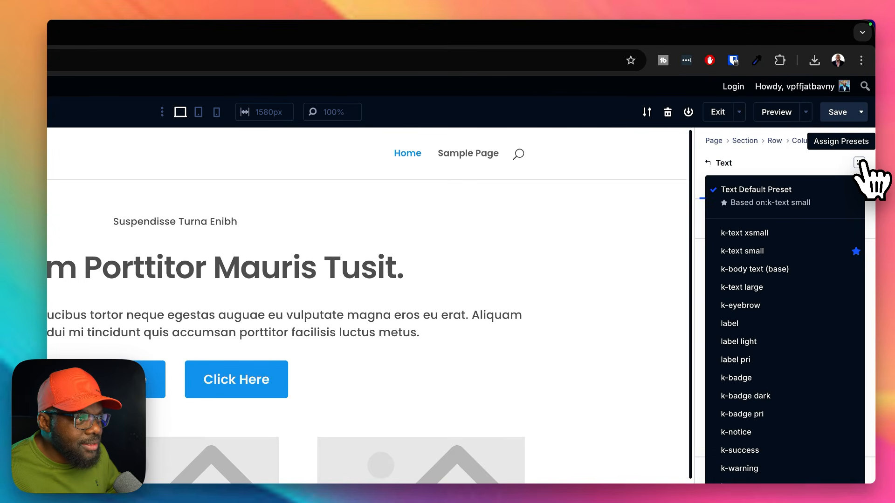
{"action": "left_click", "coordinate": [770, 323]}
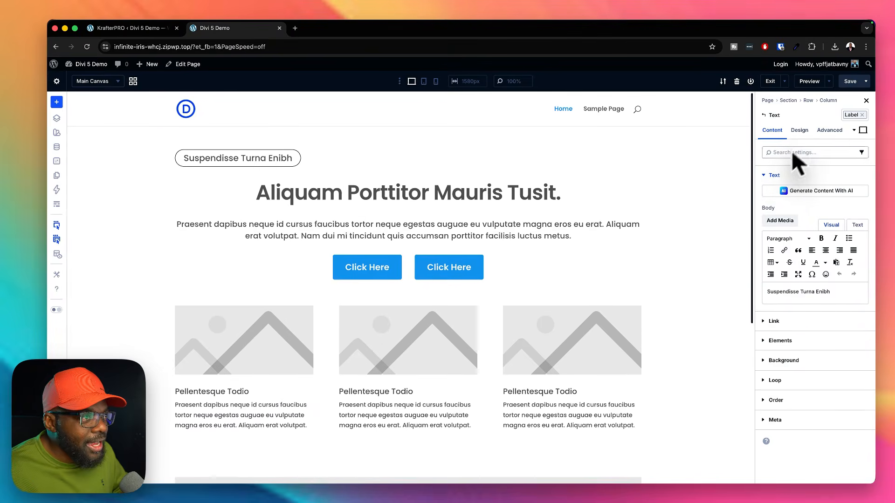
{"action": "left_click", "coordinate": [799, 130]}
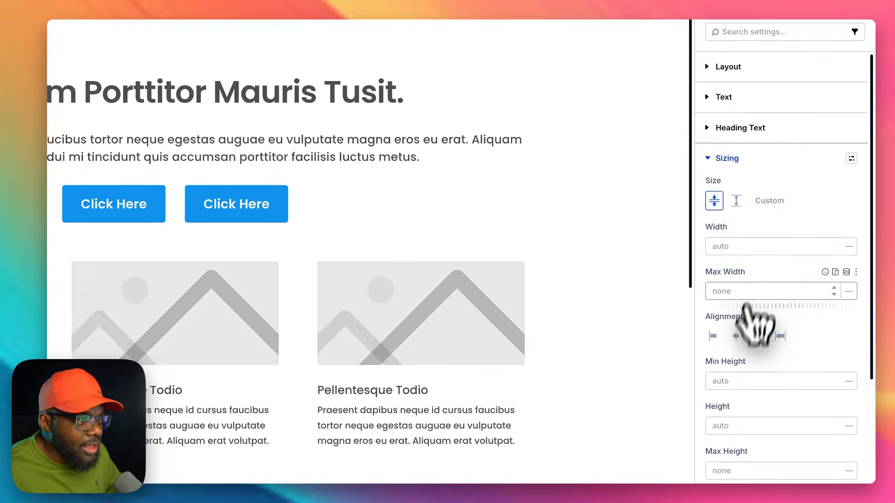
{"action": "left_click", "coordinate": [736, 289]}
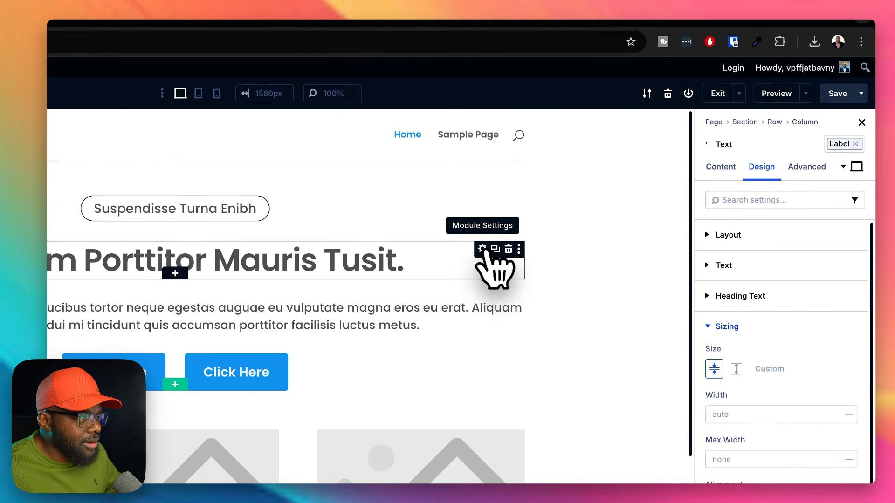
Step: Apply the k-display small preset to the main heading "Aliquam Porttitor Mauris Tusit."
{"action": "left_click", "coordinate": [483, 248]}
{"action": "left_click", "coordinate": [859, 144]}
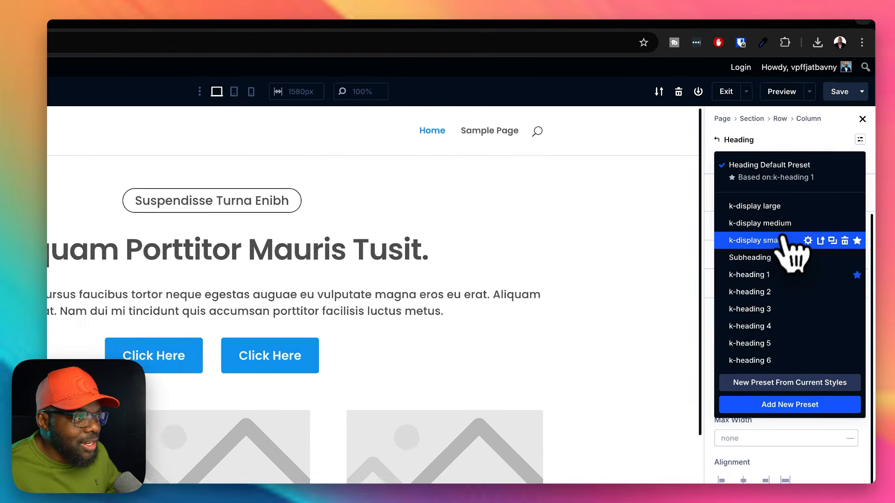
{"action": "left_click", "coordinate": [812, 186]}
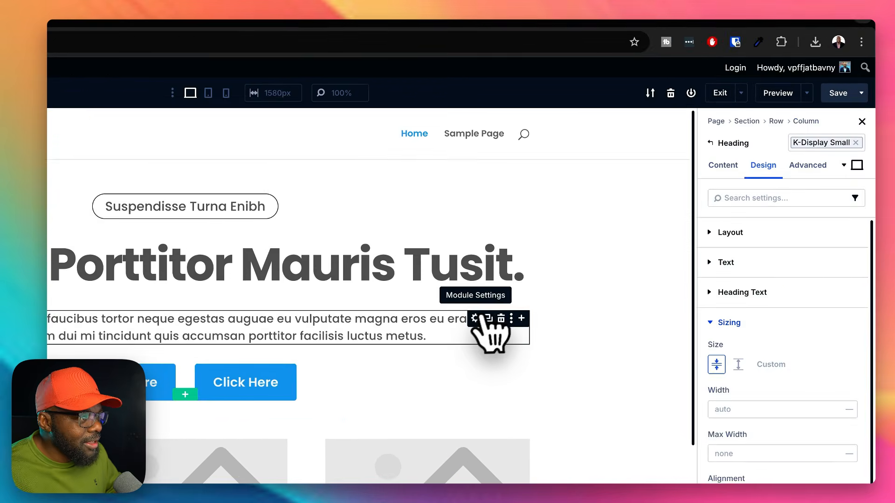
Step: Apply the k-body text (base) preset to the paragraph below the main heading
{"action": "left_click", "coordinate": [475, 318]}
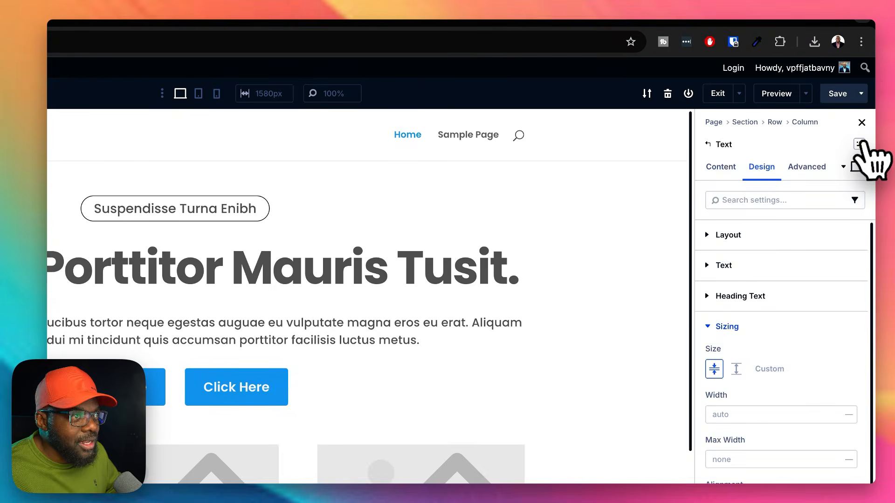
{"action": "left_click", "coordinate": [859, 144]}
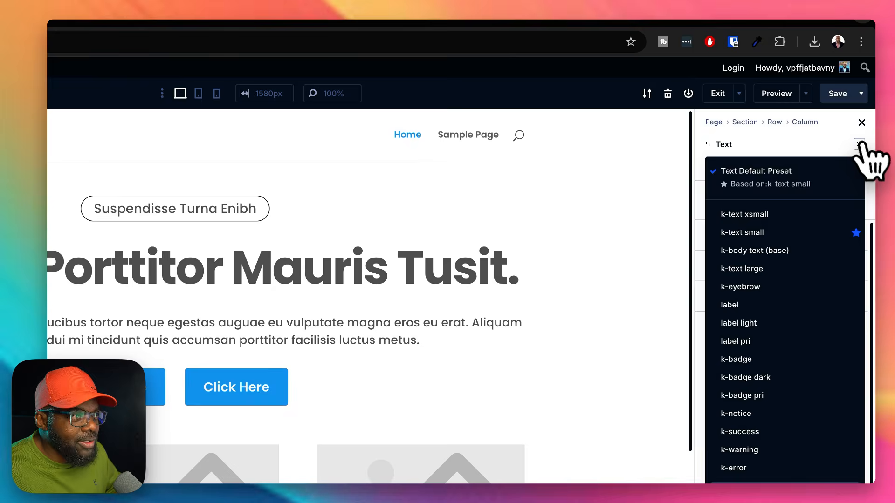
{"action": "left_click", "coordinate": [755, 250]}
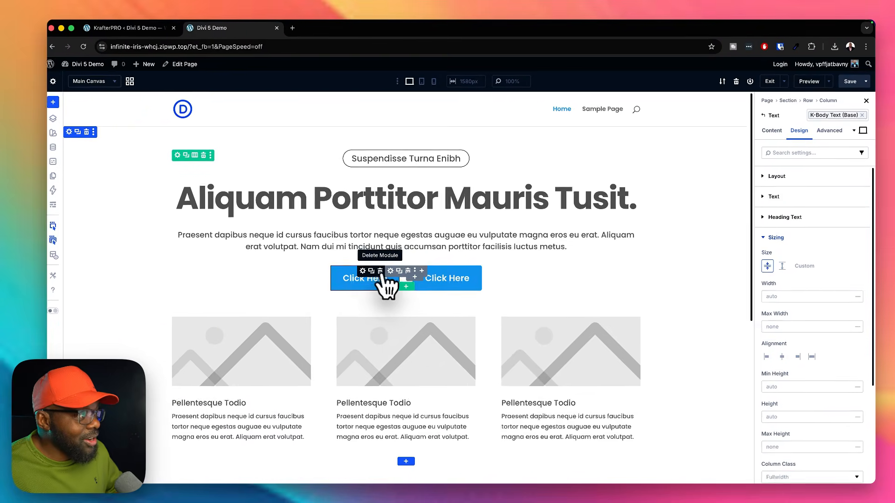
Step: Apply the primary button preset to the first "Click Here" button and the neutral button preset to the second one
{"action": "left_click", "coordinate": [365, 270]}
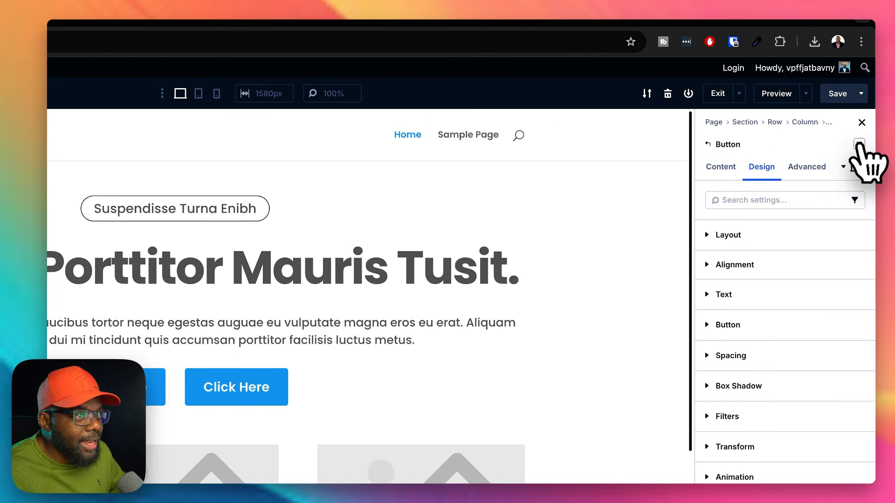
{"action": "left_click", "coordinate": [859, 144]}
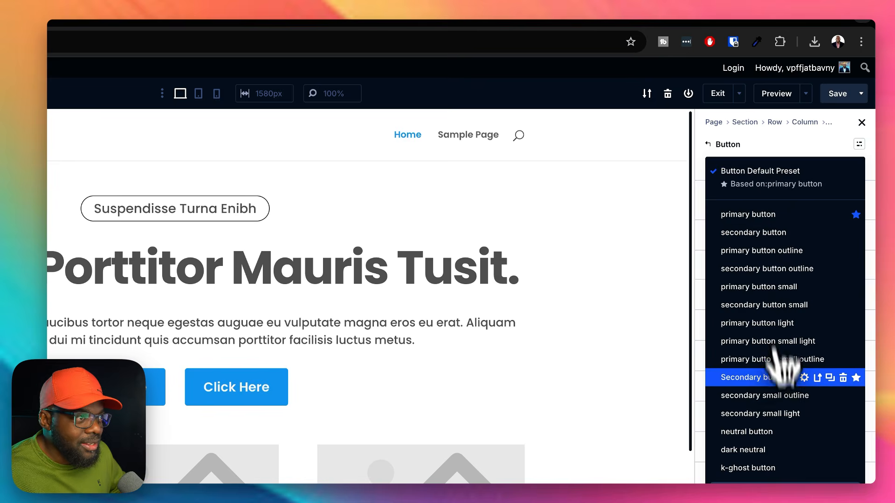
{"action": "left_click", "coordinate": [765, 233]}
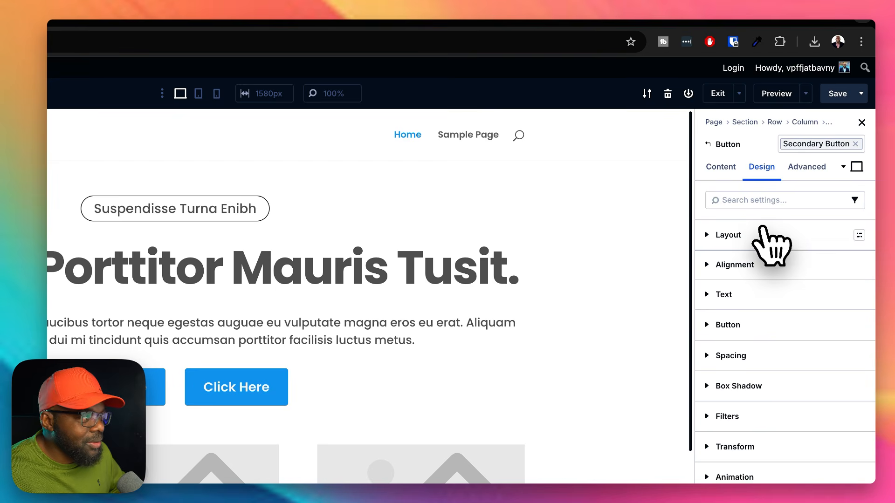
{"action": "left_click", "coordinate": [860, 142]}
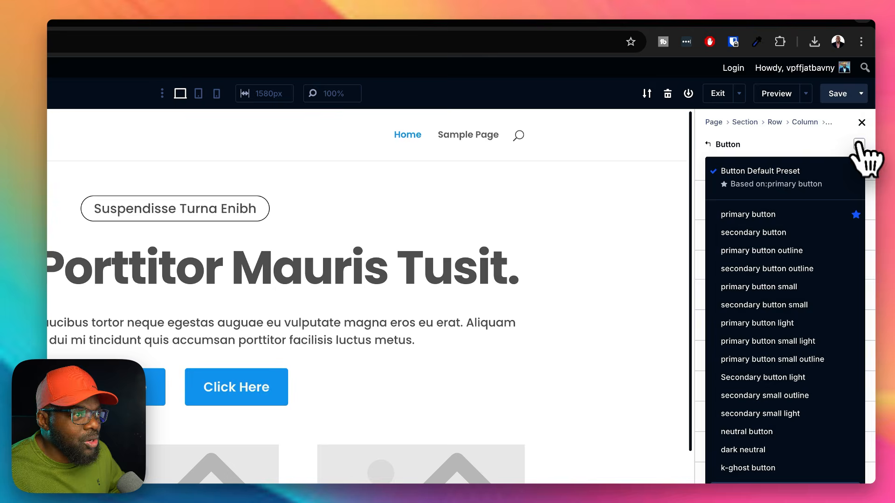
{"action": "left_click", "coordinate": [750, 215]}
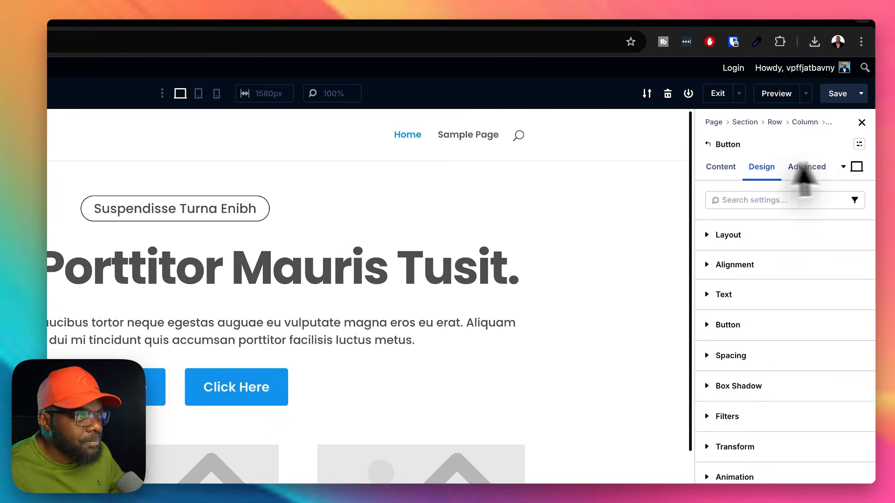
{"action": "left_click", "coordinate": [859, 144]}
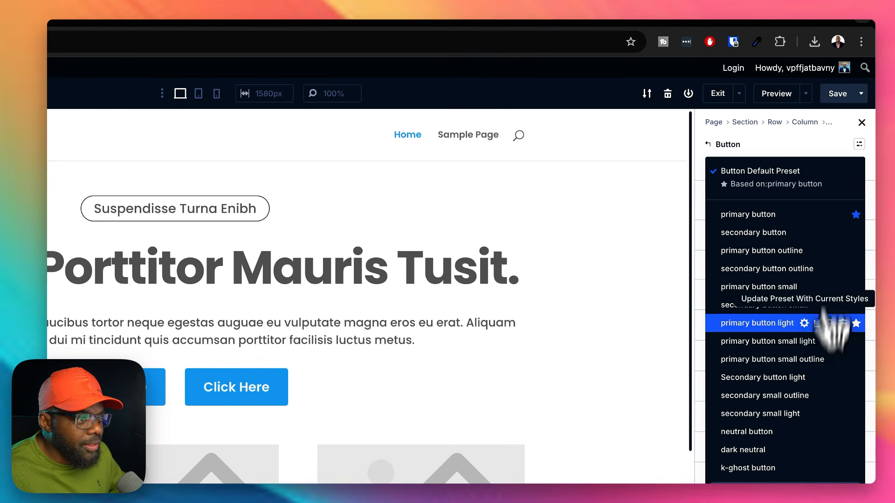
{"action": "left_click", "coordinate": [760, 432]}
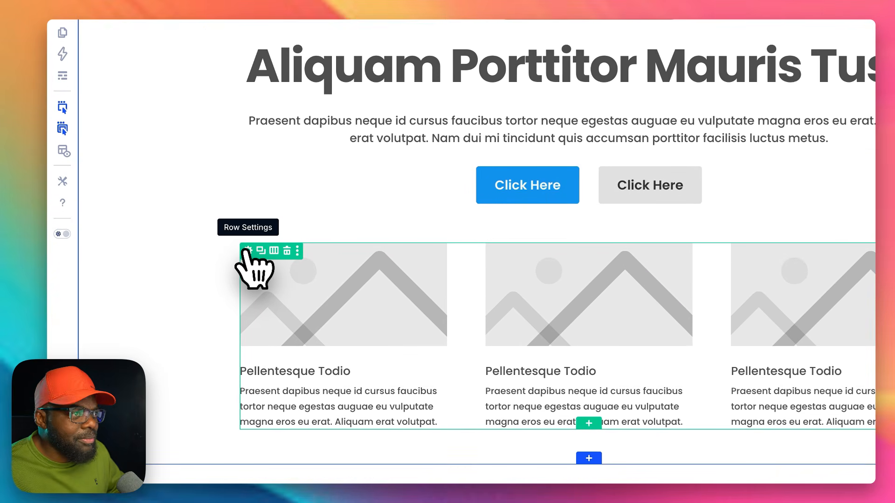
{"action": "left_click", "coordinate": [590, 423]}
{"action": "left_click", "coordinate": [642, 24]}
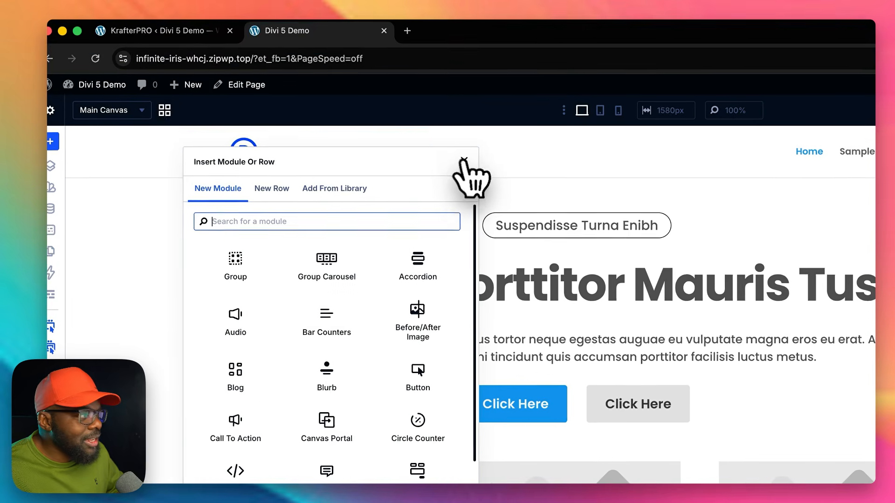
{"action": "left_click", "coordinate": [463, 161]}
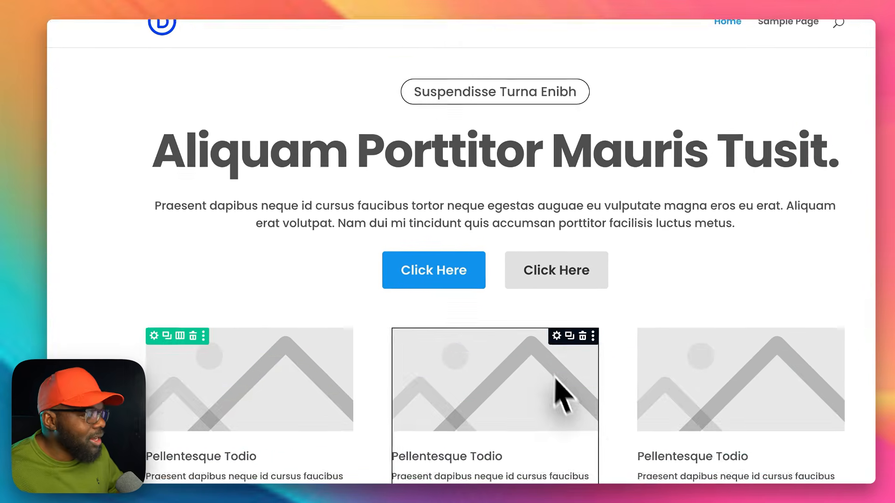
{"action": "scroll", "coordinate": [555, 379], "scroll_direction": "down", "scroll_amount": 5}
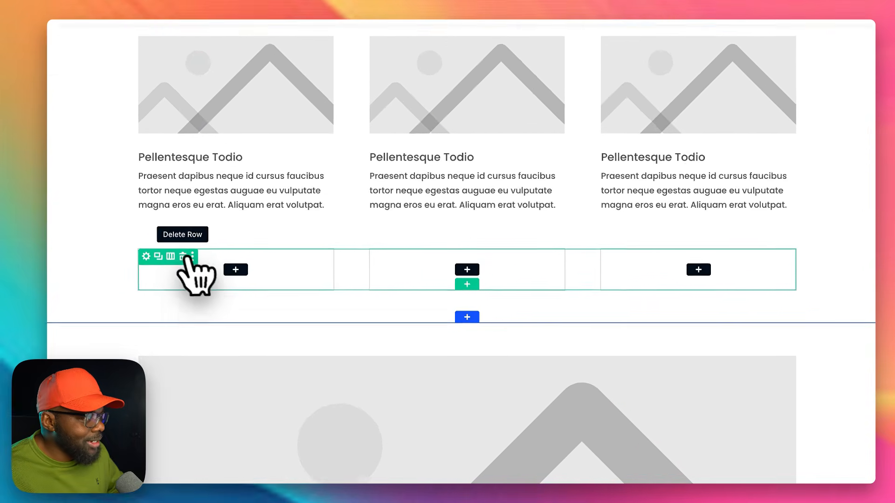
{"action": "left_click", "coordinate": [207, 277]}
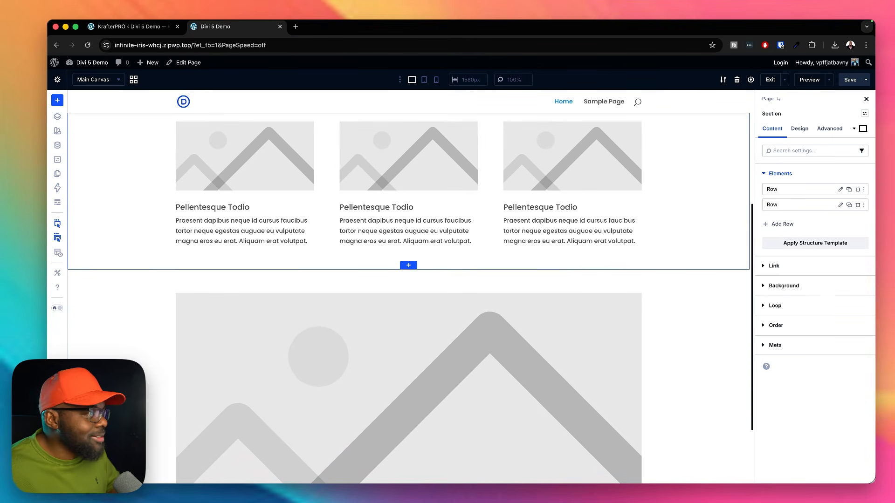
Step: Add a single-column row below the three image columns and insert a Blurb module in it
{"action": "scroll", "coordinate": [683, 315], "scroll_direction": "up", "scroll_amount": 2}
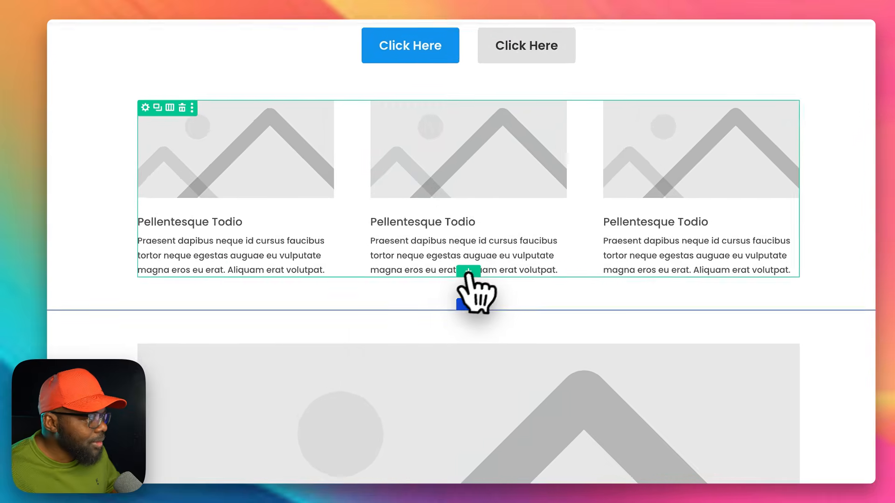
{"action": "left_click", "coordinate": [468, 271]}
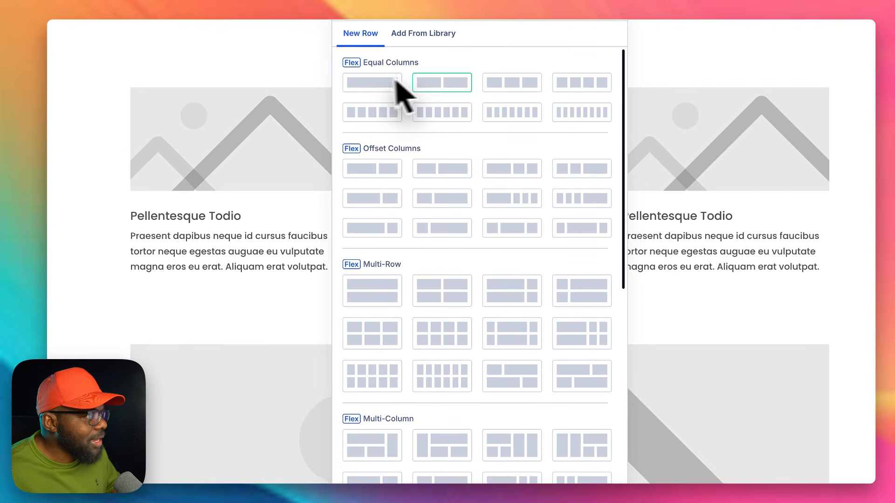
{"action": "left_click", "coordinate": [382, 84]}
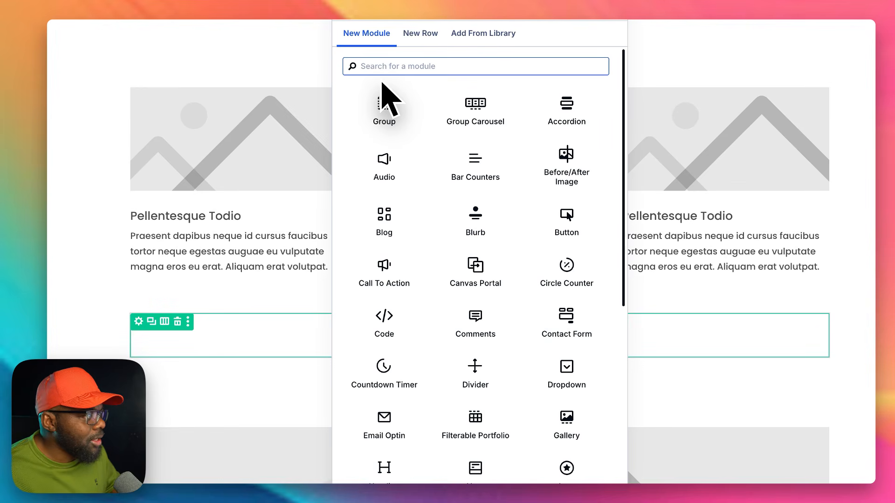
{"action": "left_click", "coordinate": [474, 230]}
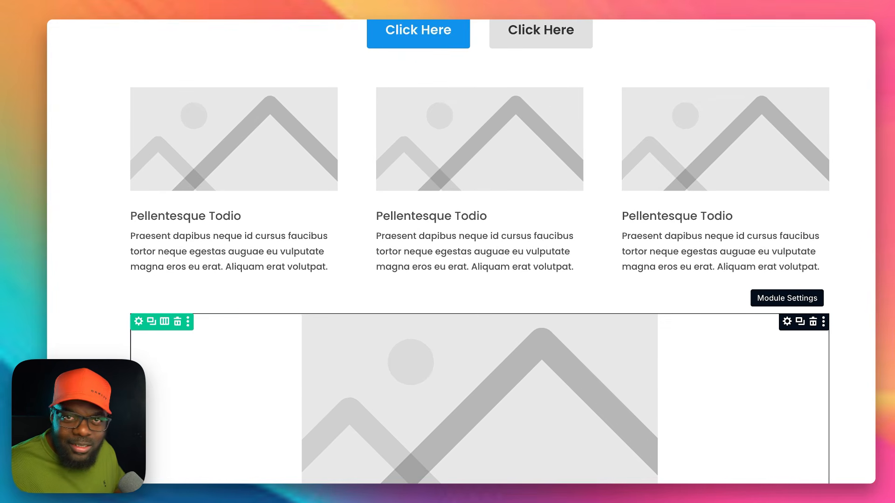
Step: Try the k-blurb preset on the new Blurb module and replace it with the k-blurb pri preset
{"action": "left_click", "coordinate": [786, 321]}
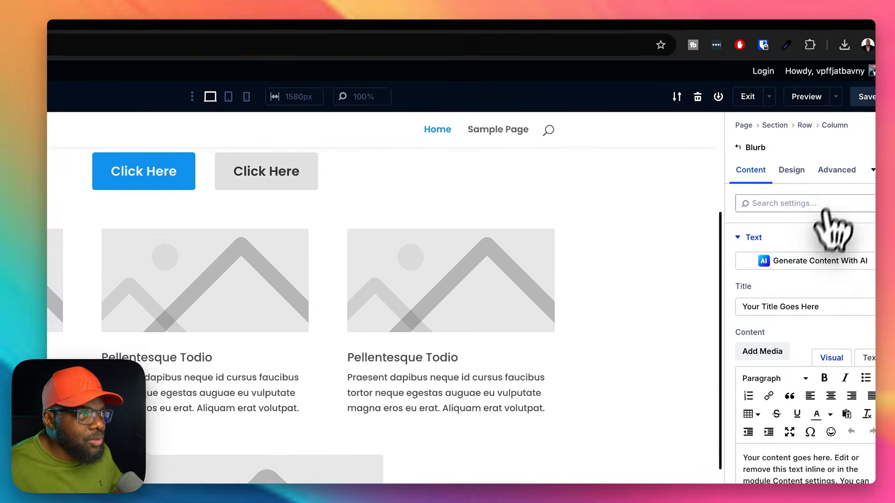
{"action": "left_click", "coordinate": [860, 163]}
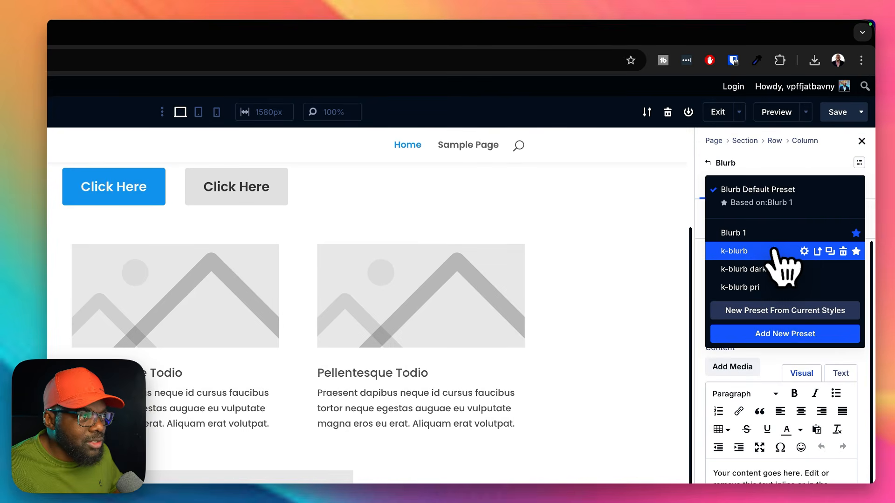
{"action": "left_click", "coordinate": [745, 251]}
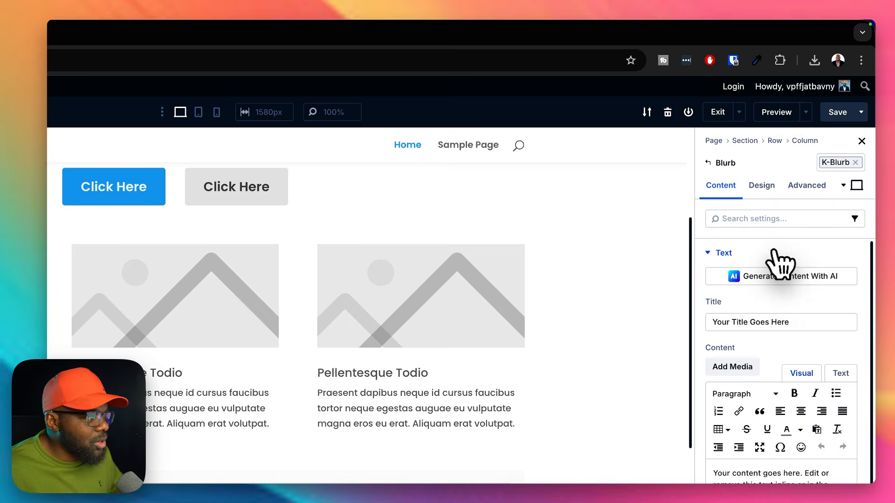
{"action": "left_click", "coordinate": [856, 162]}
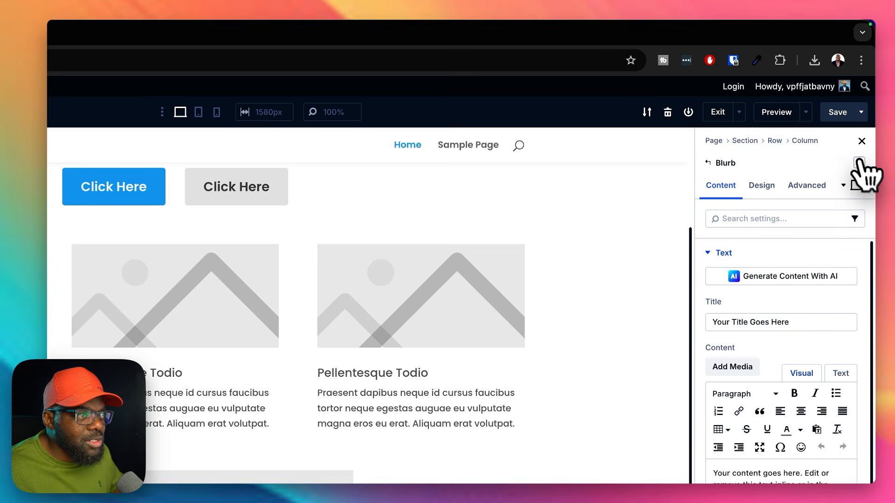
{"action": "left_click", "coordinate": [860, 163]}
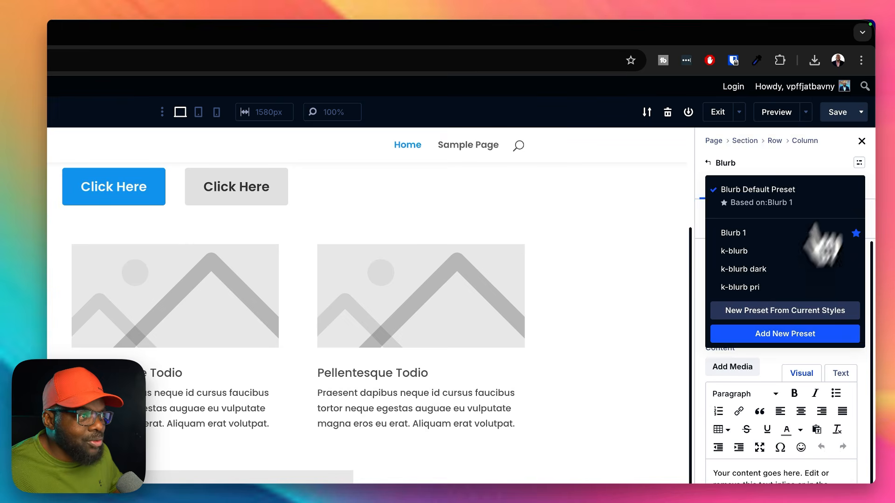
{"action": "left_click", "coordinate": [778, 312]}
{"action": "scroll", "coordinate": [629, 468], "scroll_direction": "down", "scroll_amount": 6}
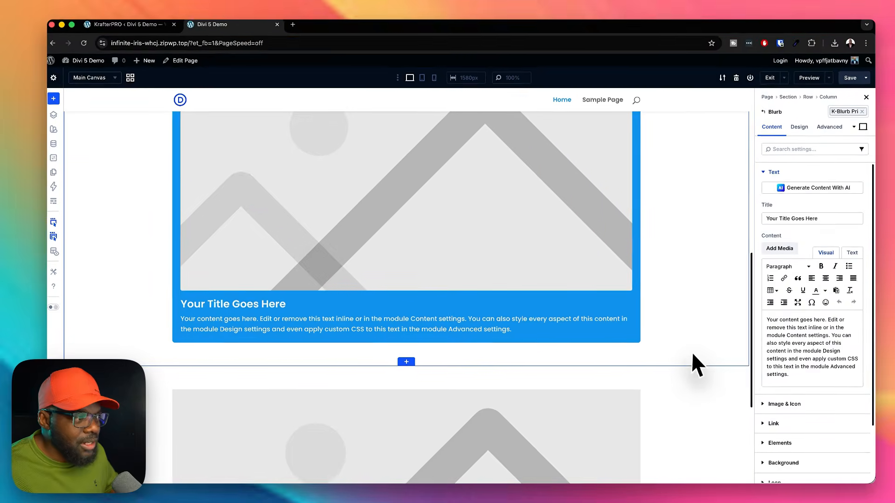
Step: Duplicate the k-blurb pri Blurb module until its column holds three blurbs
{"action": "scroll", "coordinate": [647, 321], "scroll_direction": "up", "scroll_amount": 5}
{"action": "mouse_move", "coordinate": [614, 216]}
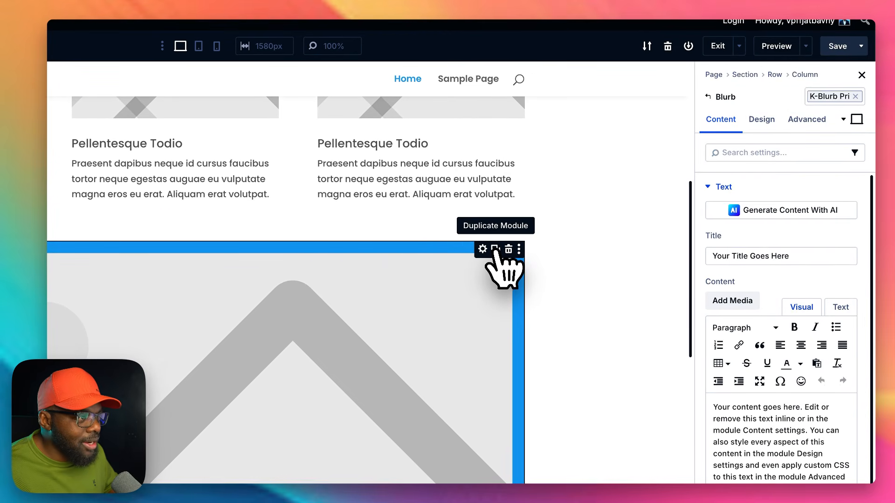
{"action": "left_click", "coordinate": [495, 249]}
{"action": "scroll", "coordinate": [565, 429], "scroll_direction": "down", "scroll_amount": 5}
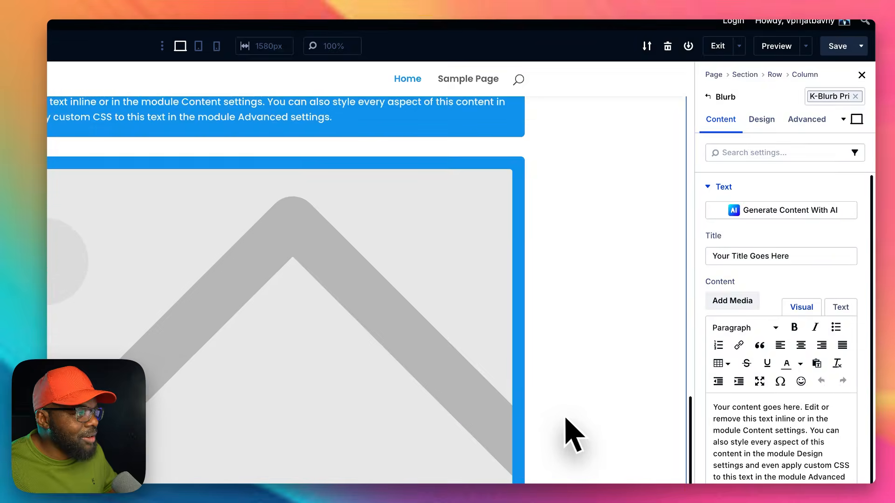
{"action": "scroll", "coordinate": [638, 360], "scroll_direction": "up", "scroll_amount": 12}
{"action": "scroll", "coordinate": [665, 337], "scroll_direction": "down", "scroll_amount": 3}
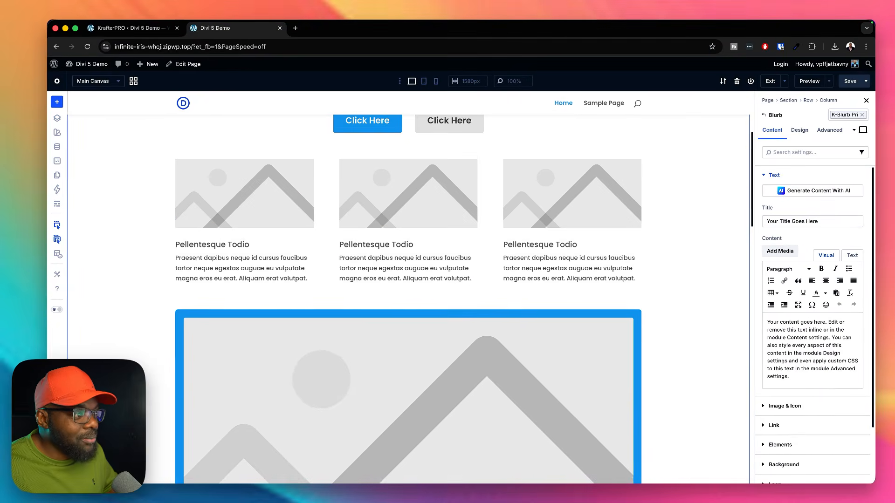
{"action": "scroll", "coordinate": [241, 230], "scroll_direction": "down", "scroll_amount": 2}
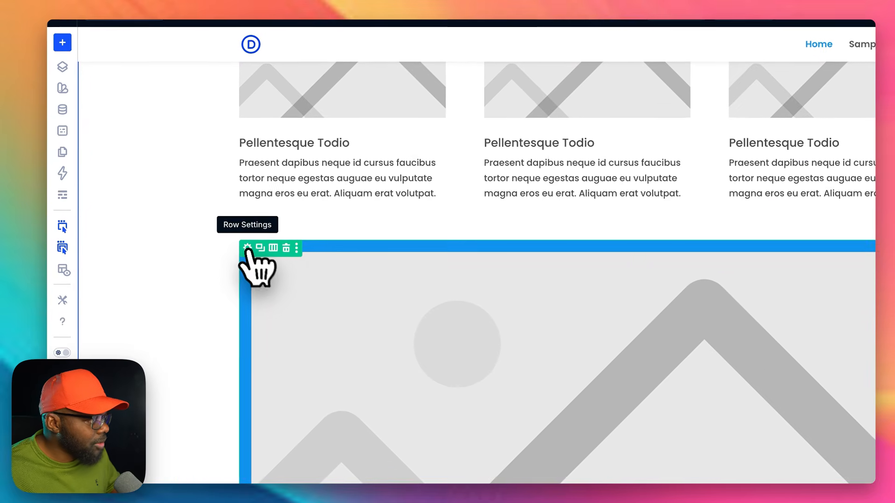
Step: Apply the autogrid preset to the column that contains the three blurbs
{"action": "left_click", "coordinate": [181, 240]}
{"action": "left_click", "coordinate": [868, 233]}
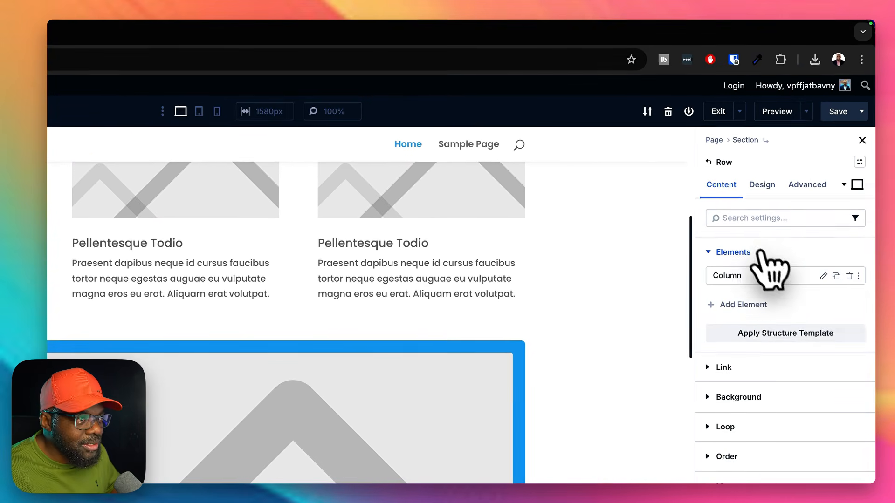
{"action": "left_click", "coordinate": [823, 277]}
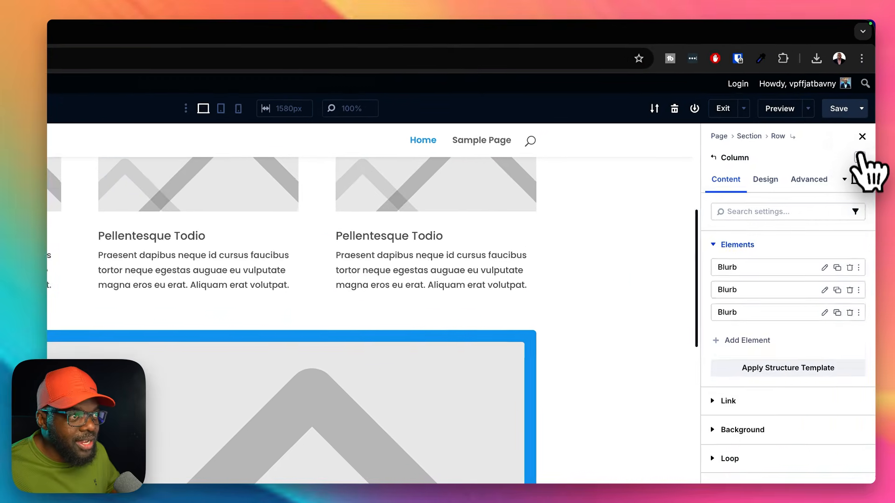
{"action": "left_click", "coordinate": [865, 115]}
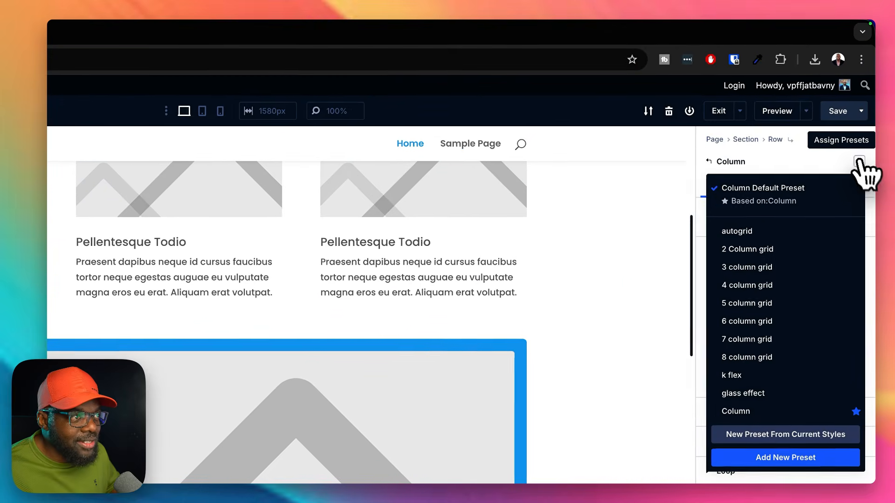
{"action": "left_click", "coordinate": [784, 229]}
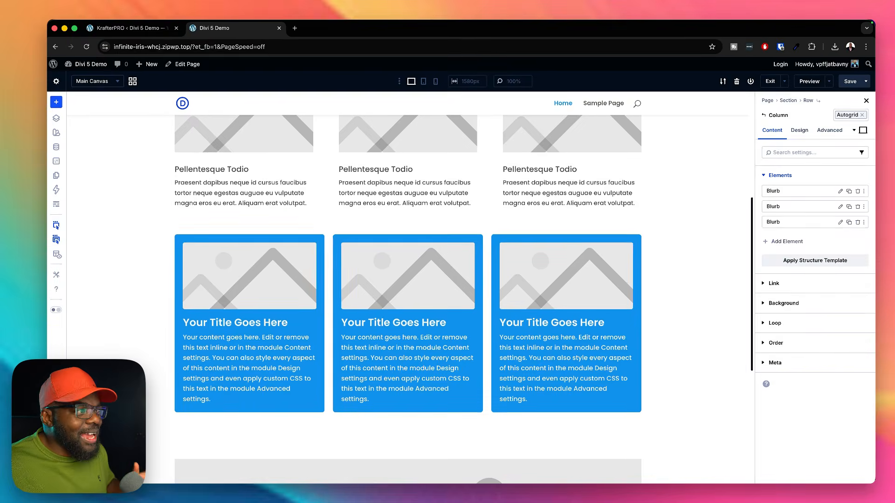
Step: Delete the original three-column image row above the blue blurbs
{"action": "scroll", "coordinate": [649, 260], "scroll_direction": "up", "scroll_amount": 2}
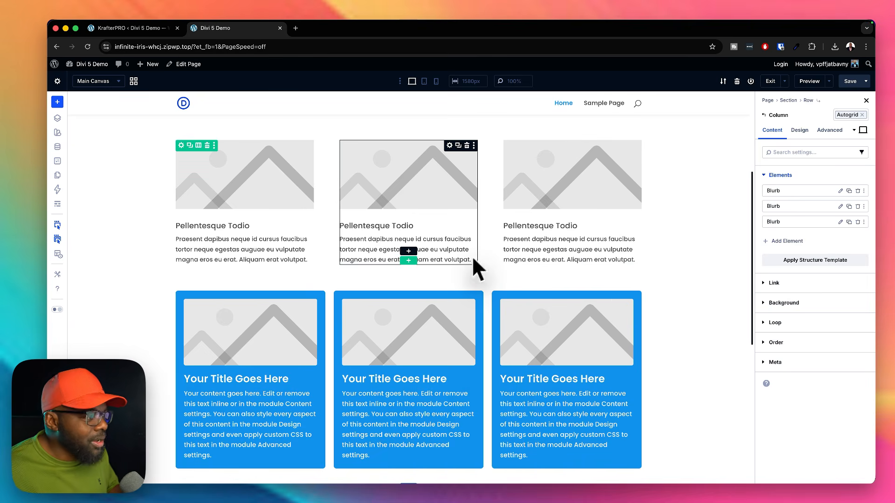
{"action": "scroll", "coordinate": [300, 235], "scroll_direction": "up", "scroll_amount": 3}
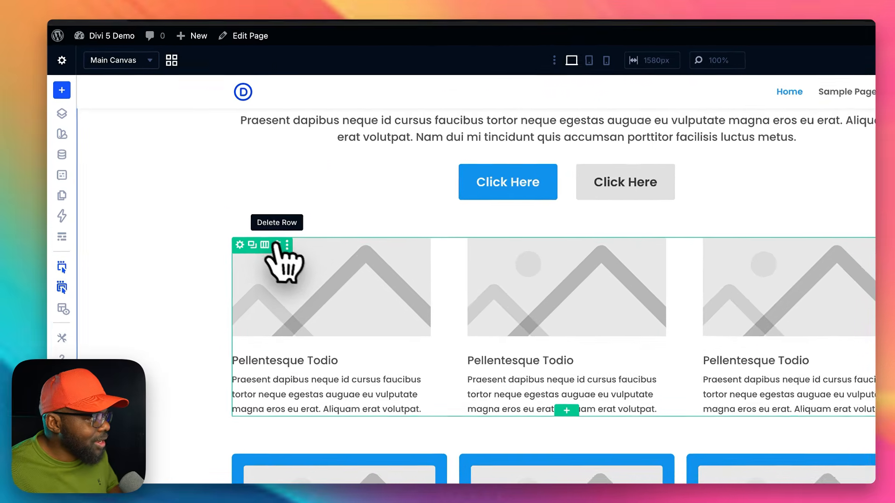
{"action": "left_click", "coordinate": [232, 220]}
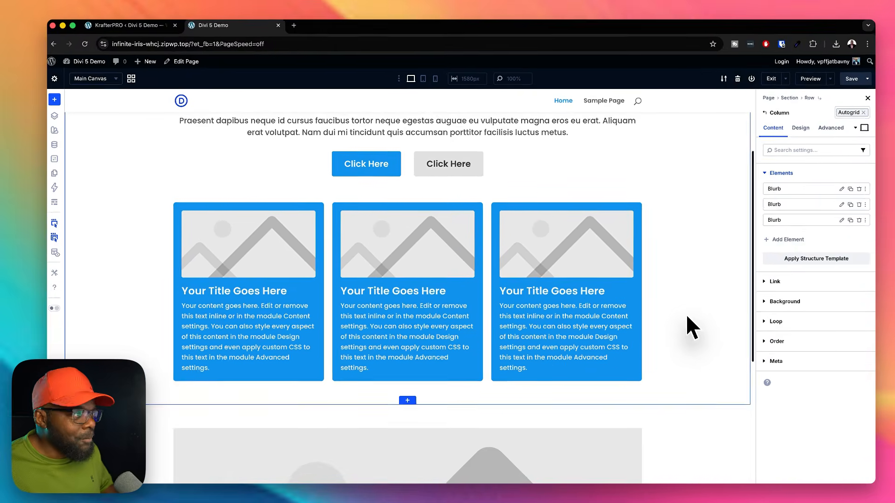
{"action": "scroll", "coordinate": [687, 314], "scroll_direction": "up", "scroll_amount": 3}
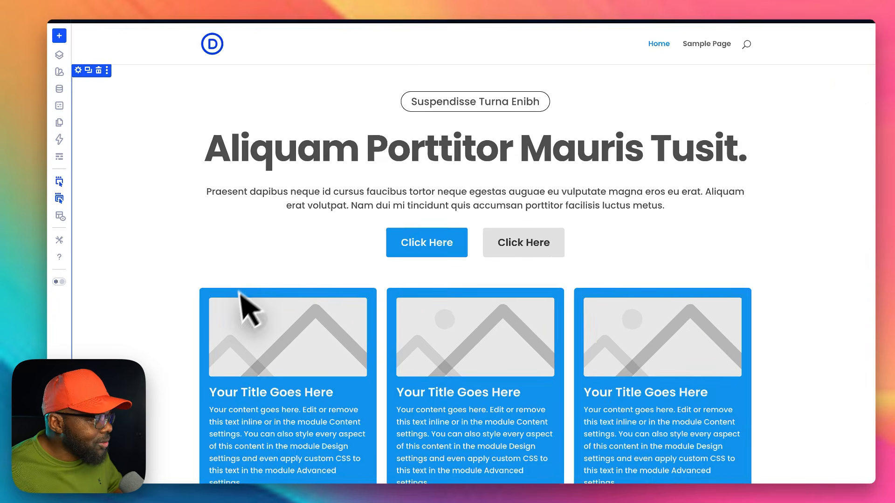
Step: Apply the k content width preset to the blurb row and the k wide text width preset to the hero text row
{"action": "mouse_move", "coordinate": [181, 319]}
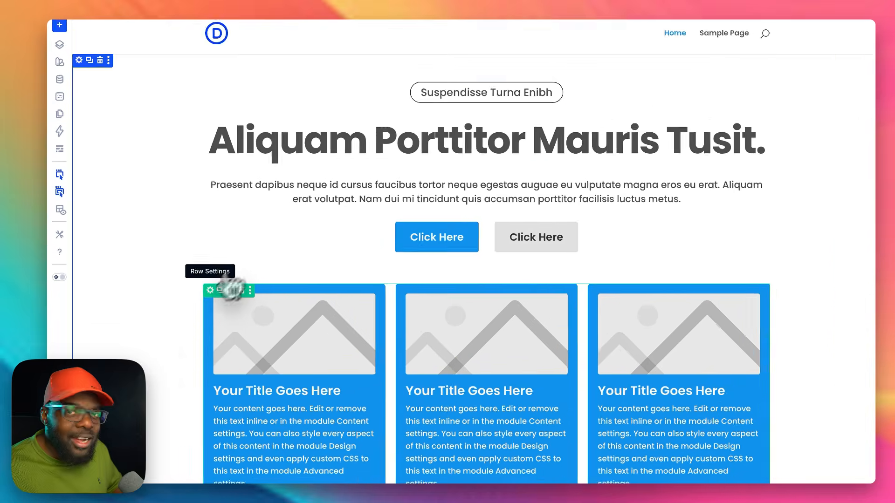
{"action": "left_click", "coordinate": [248, 253]}
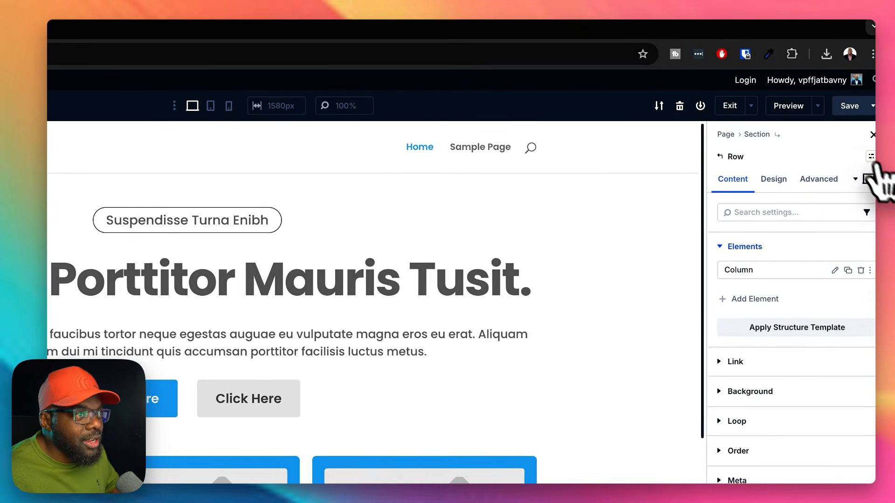
{"action": "left_click", "coordinate": [857, 163]}
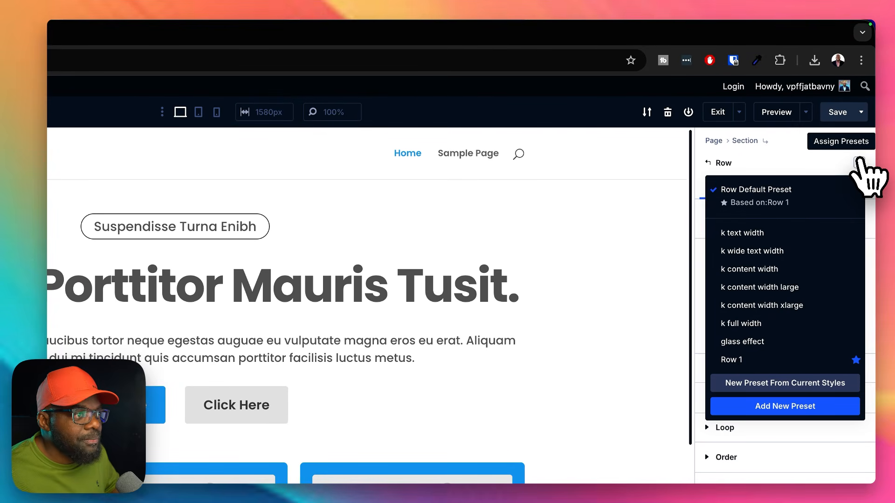
{"action": "left_click", "coordinate": [749, 269]}
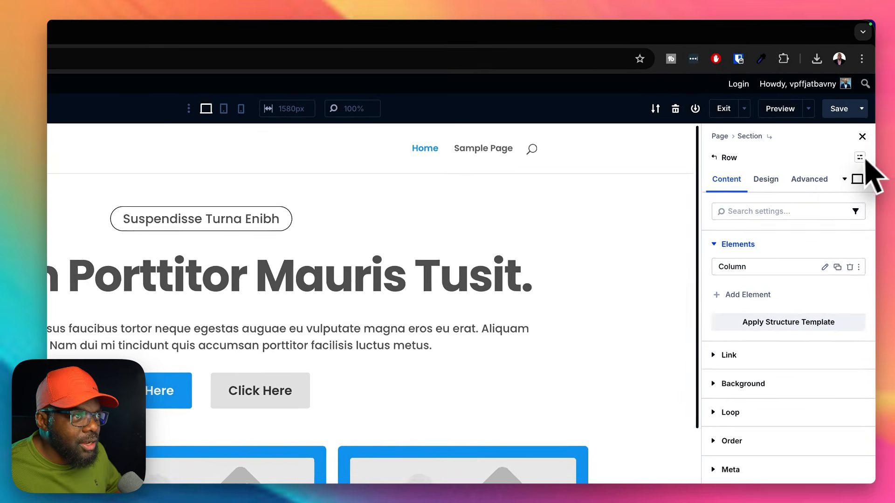
{"action": "left_click", "coordinate": [865, 115]}
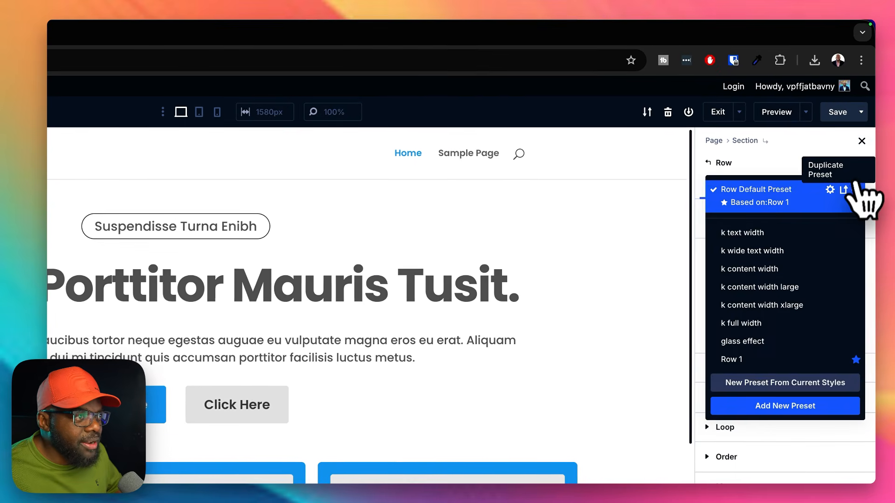
{"action": "left_click", "coordinate": [783, 252]}
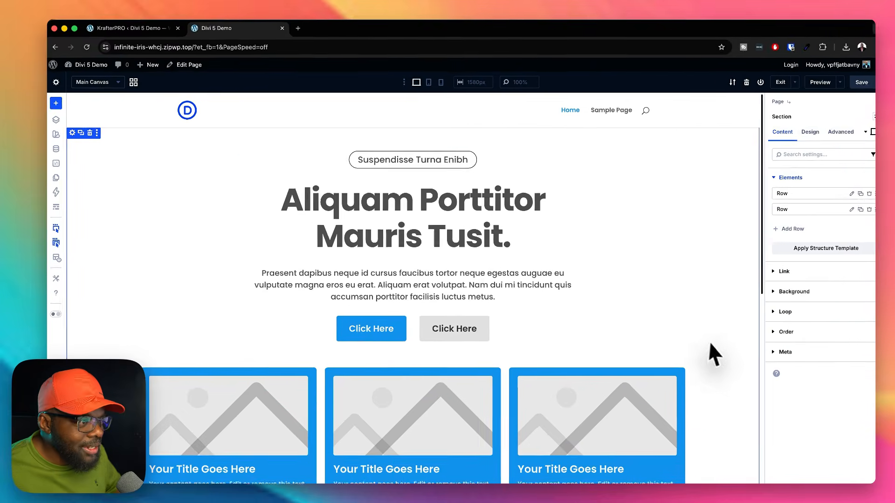
Step: Apply the k-section xlarge preset to the hero section and the k-section large preset to the image section below it
{"action": "left_click", "coordinate": [874, 117]}
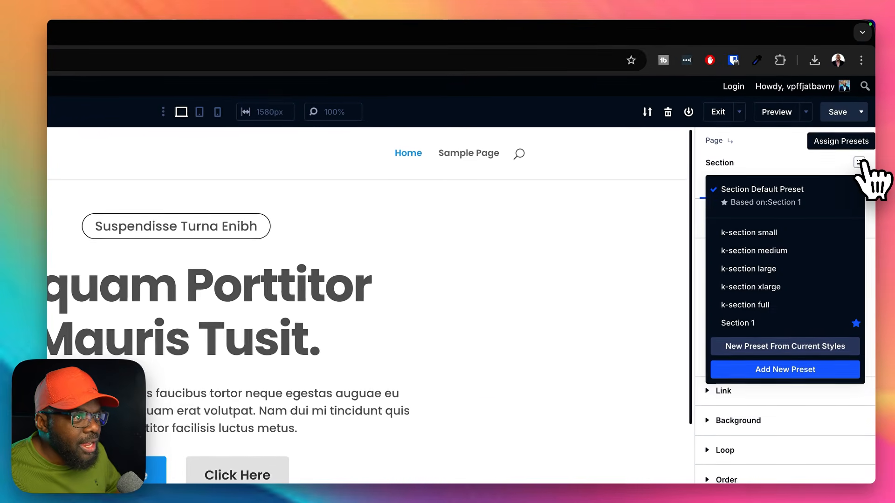
{"action": "left_click", "coordinate": [781, 287]}
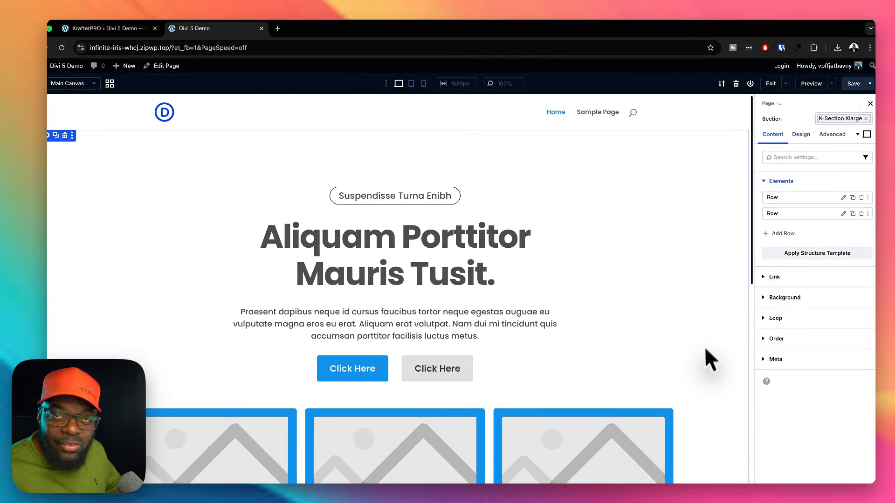
{"action": "scroll", "coordinate": [706, 329], "scroll_direction": "down", "scroll_amount": 10}
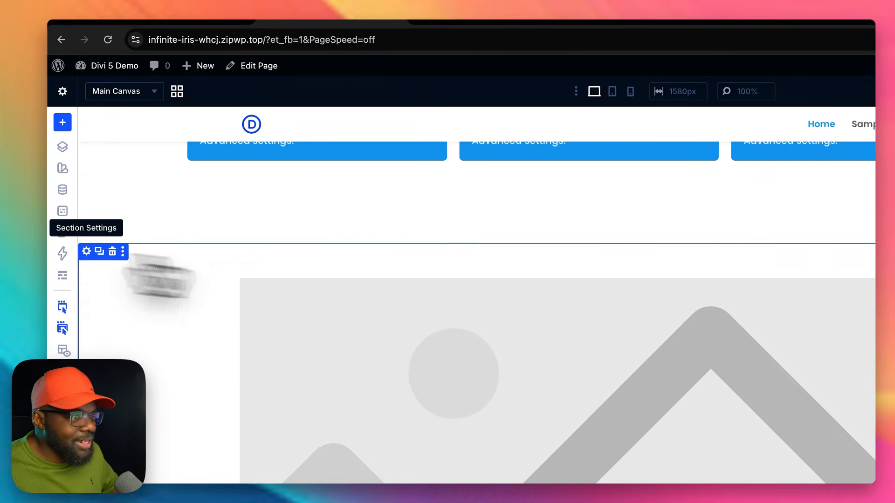
{"action": "left_click", "coordinate": [87, 252]}
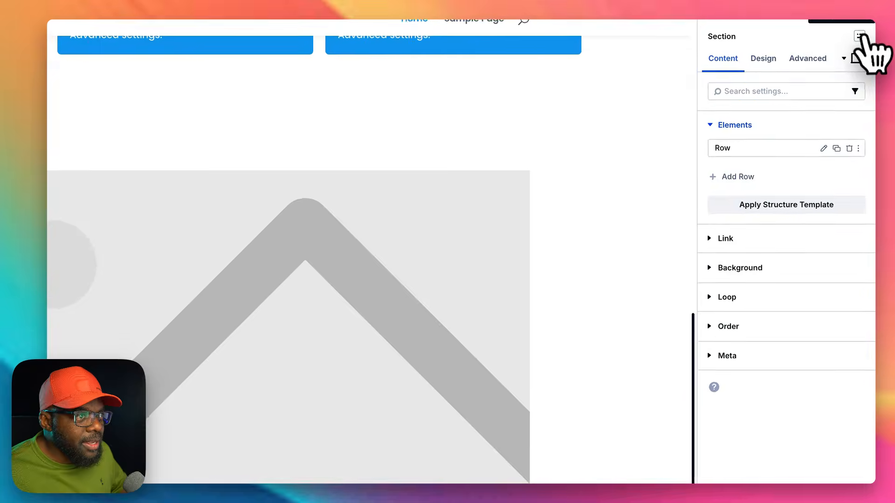
{"action": "left_click", "coordinate": [863, 113]}
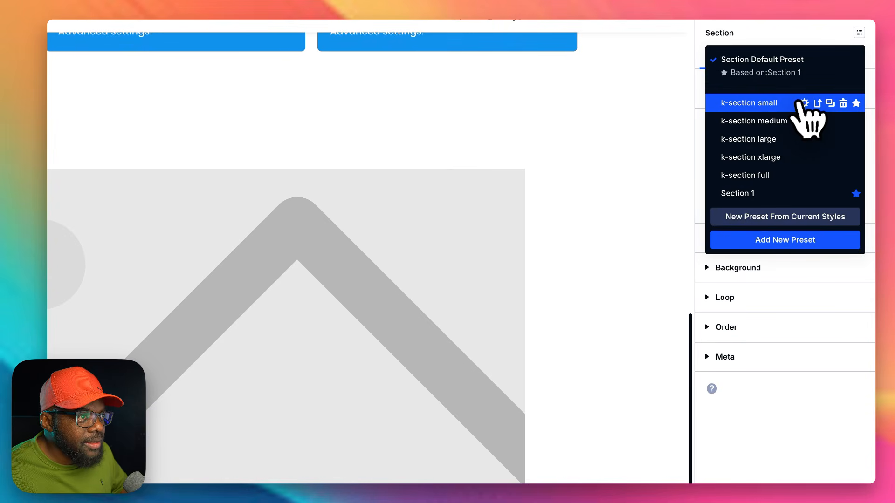
{"action": "left_click", "coordinate": [748, 139]}
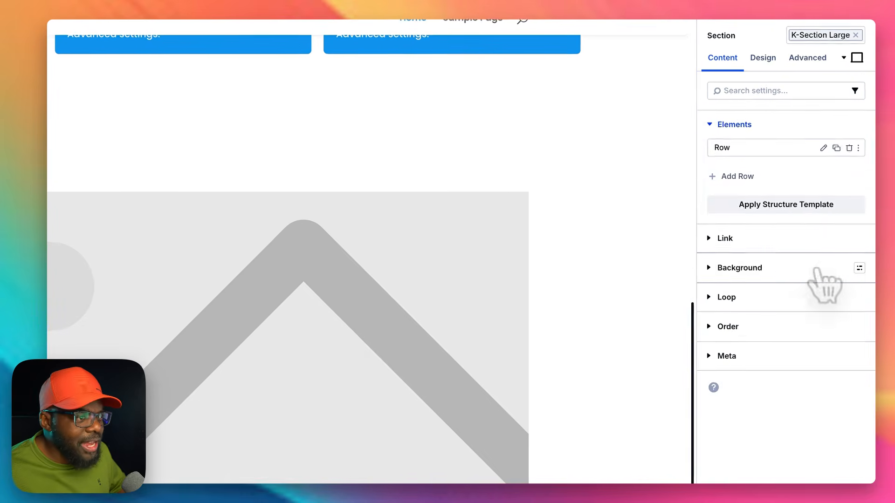
Step: Review the global color variables available for the image section's background color
{"action": "left_click", "coordinate": [834, 270]}
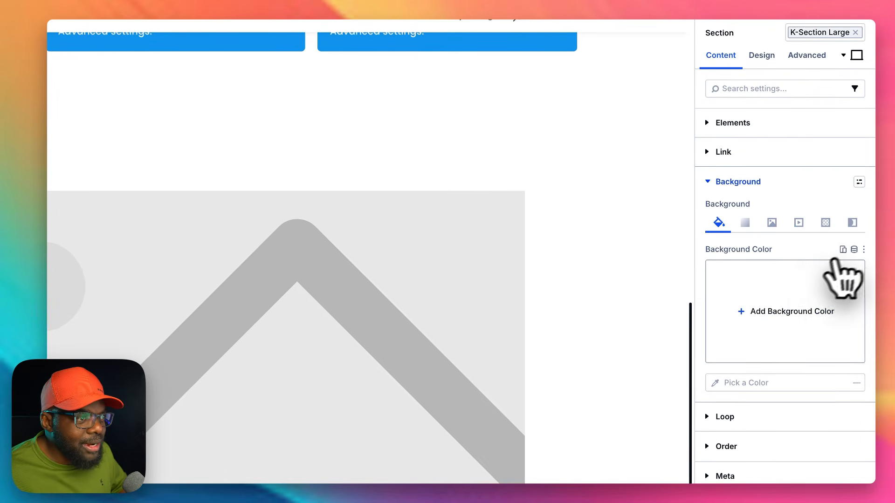
{"action": "left_click", "coordinate": [854, 250]}
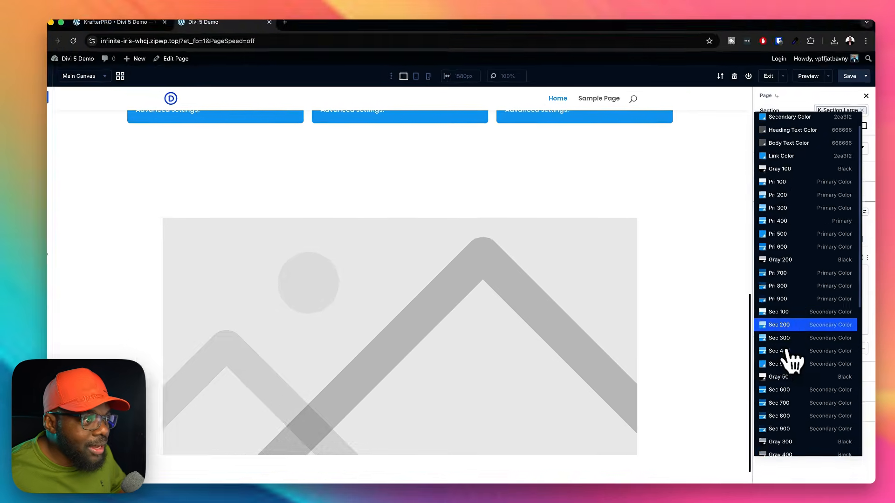
{"action": "scroll", "coordinate": [754, 400], "scroll_direction": "down", "scroll_amount": 10}
{"action": "scroll", "coordinate": [791, 354], "scroll_direction": "down", "scroll_amount": 1}
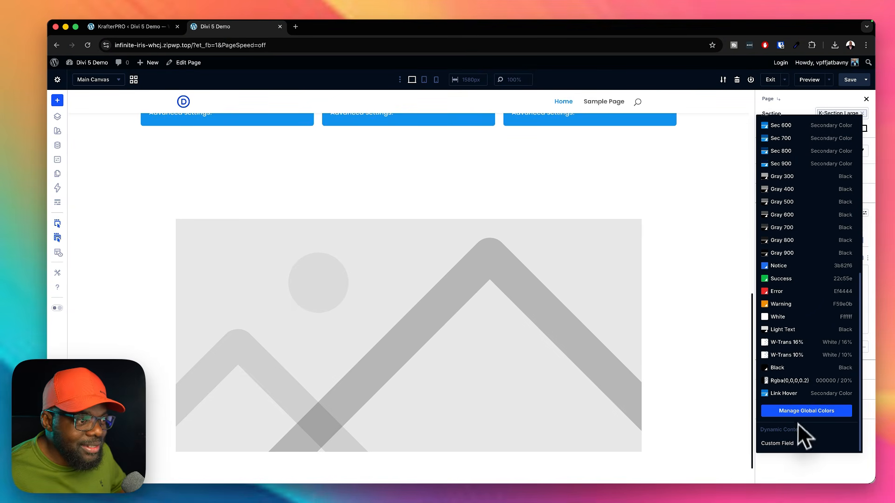
{"action": "scroll", "coordinate": [805, 345], "scroll_direction": "up", "scroll_amount": 10}
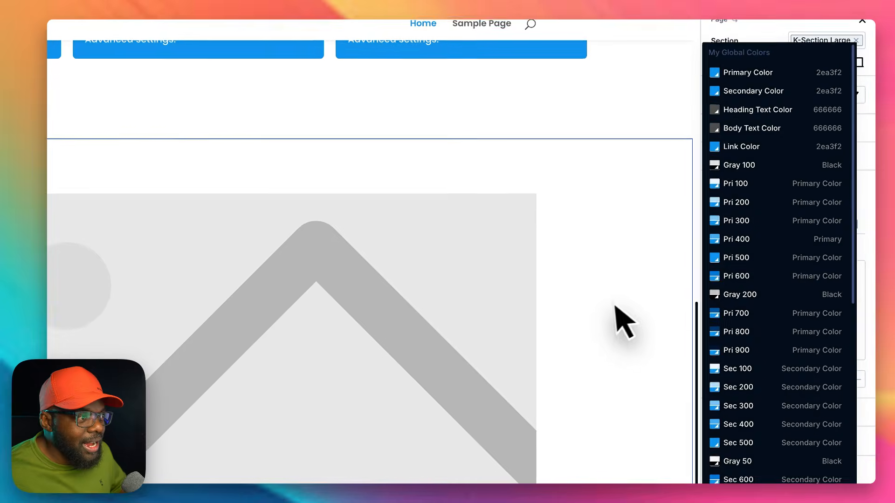
{"action": "left_click", "coordinate": [653, 302]}
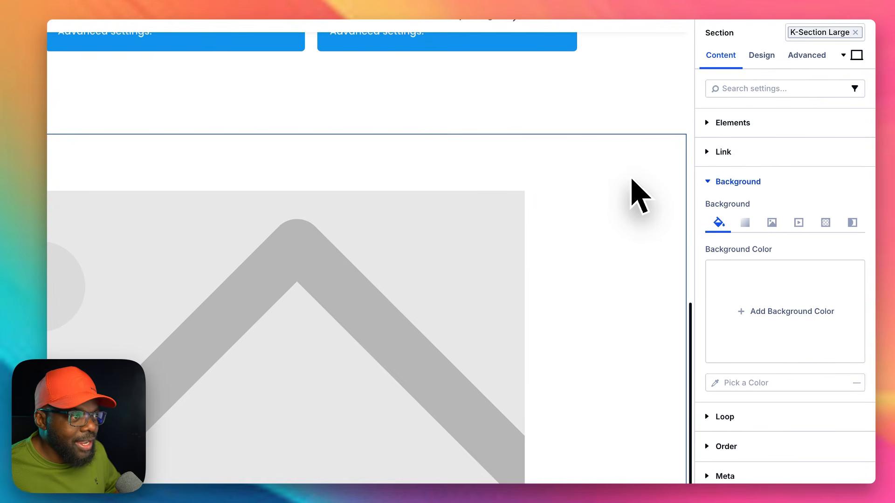
Step: Apply the bg light background preset to the image section
{"action": "left_click", "coordinate": [856, 183]}
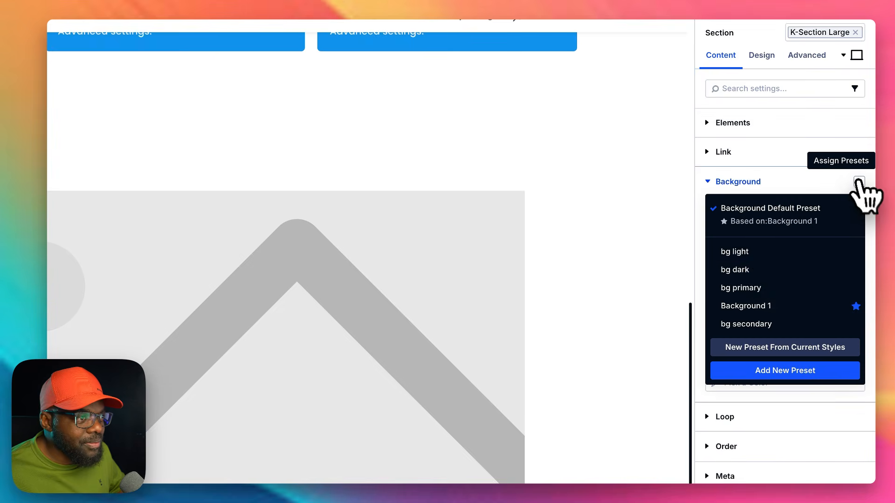
{"action": "left_click", "coordinate": [759, 253]}
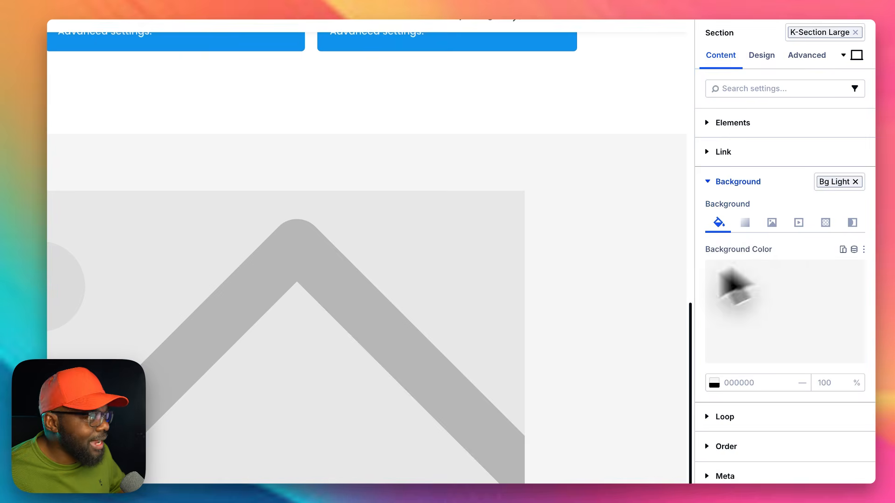
{"action": "scroll", "coordinate": [636, 313], "scroll_direction": "up", "scroll_amount": 8}
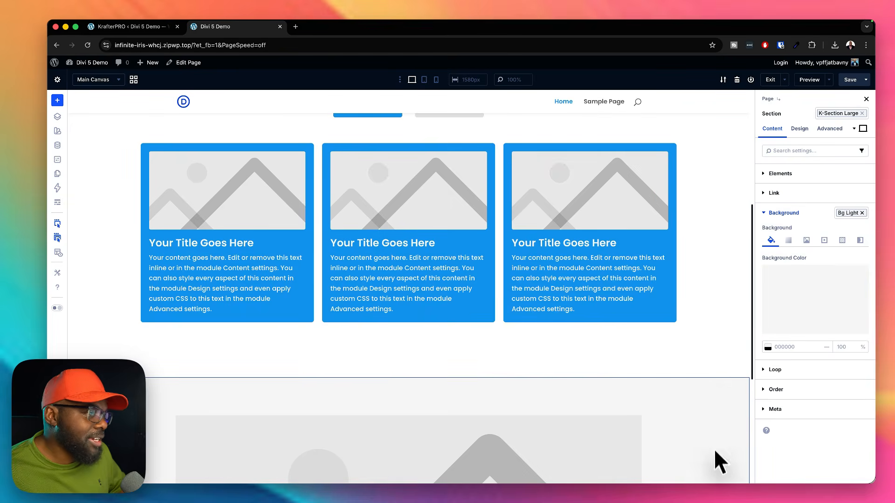
Step: Preview the page layout in tablet and phone views, checking the blurbs and the image section down to the footer
{"action": "scroll", "coordinate": [713, 385], "scroll_direction": "up", "scroll_amount": 5}
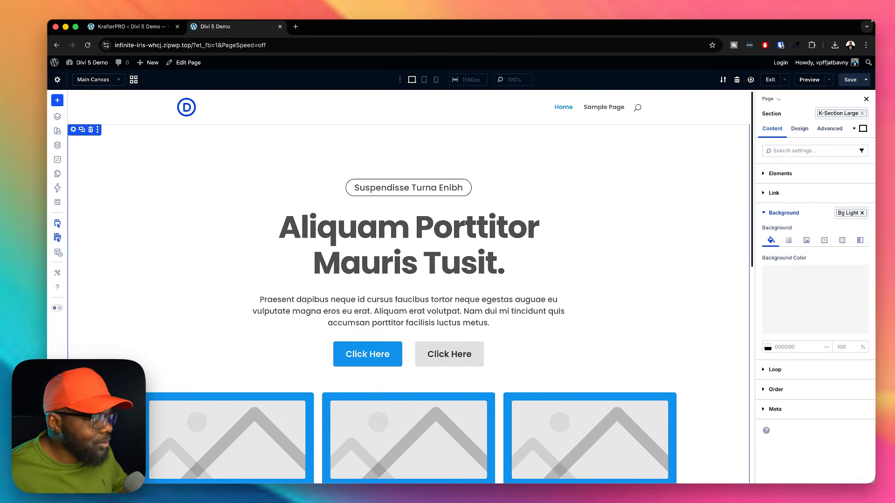
{"action": "left_click", "coordinate": [424, 80]}
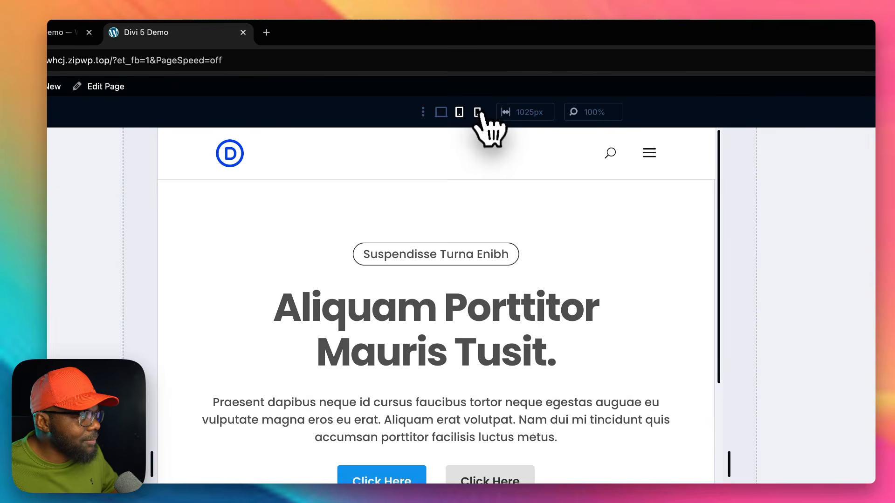
{"action": "left_click", "coordinate": [478, 113]}
{"action": "scroll", "coordinate": [578, 459], "scroll_direction": "down", "scroll_amount": 15}
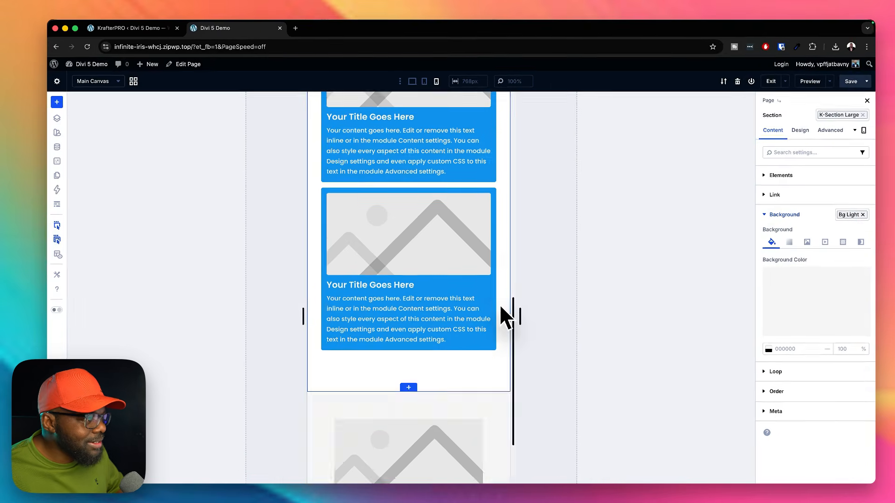
{"action": "scroll", "coordinate": [506, 316], "scroll_direction": "down", "scroll_amount": 5}
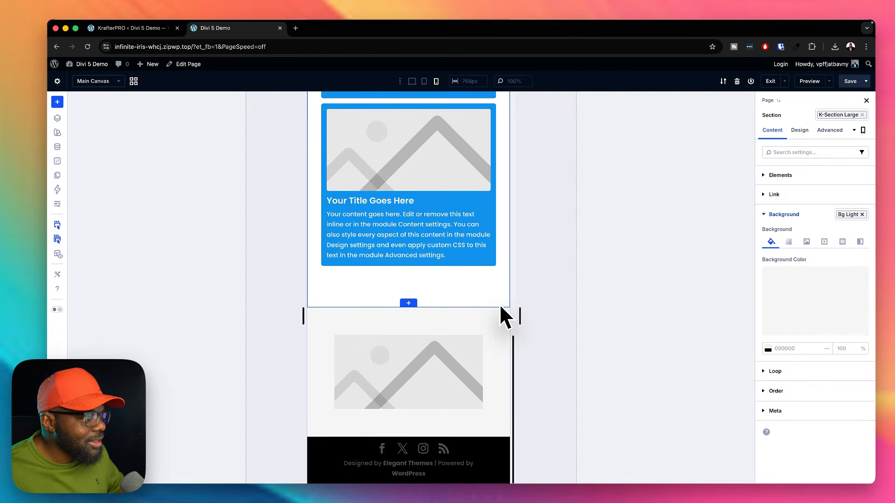
Step: Check the hero section in tablet view, and return the page preview to desktop view
{"action": "scroll", "coordinate": [505, 317], "scroll_direction": "up", "scroll_amount": 15}
{"action": "left_click", "coordinate": [436, 108]}
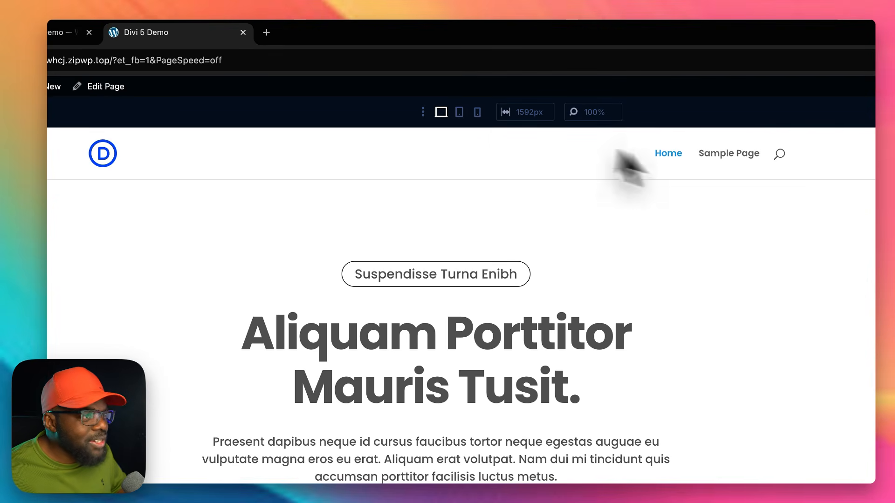
{"action": "left_click", "coordinate": [459, 112]}
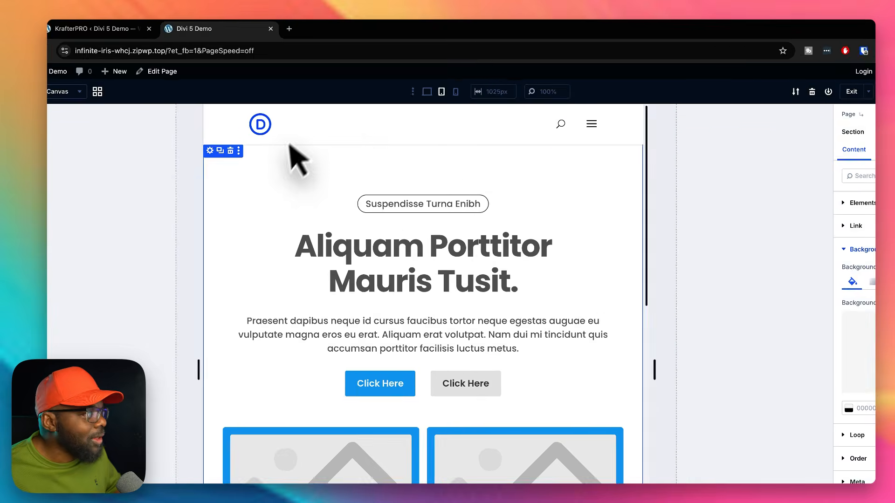
{"action": "left_click", "coordinate": [412, 80]}
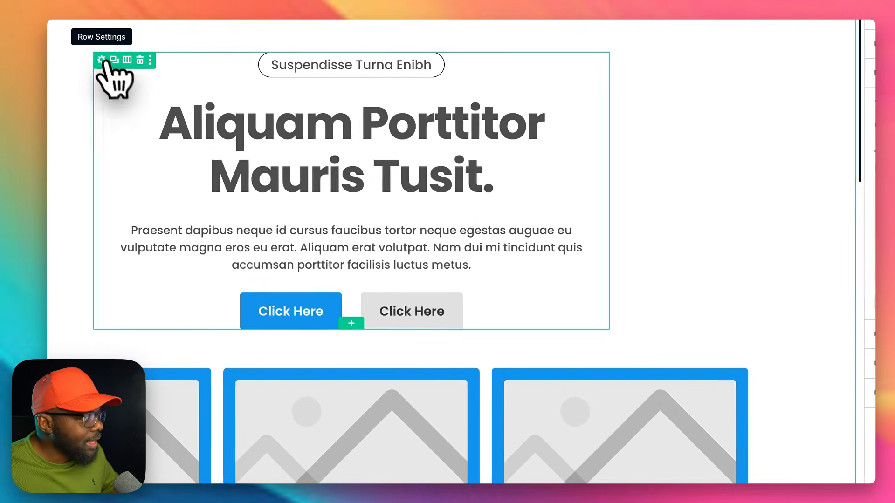
Step: Apply the gap 0 layout preset to the column inside the hero text row
{"action": "left_click", "coordinate": [241, 184]}
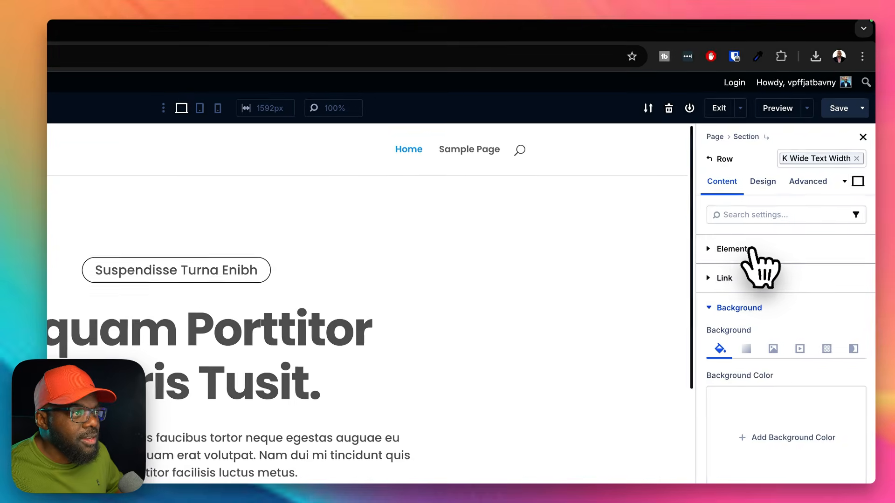
{"action": "left_click", "coordinate": [800, 189]}
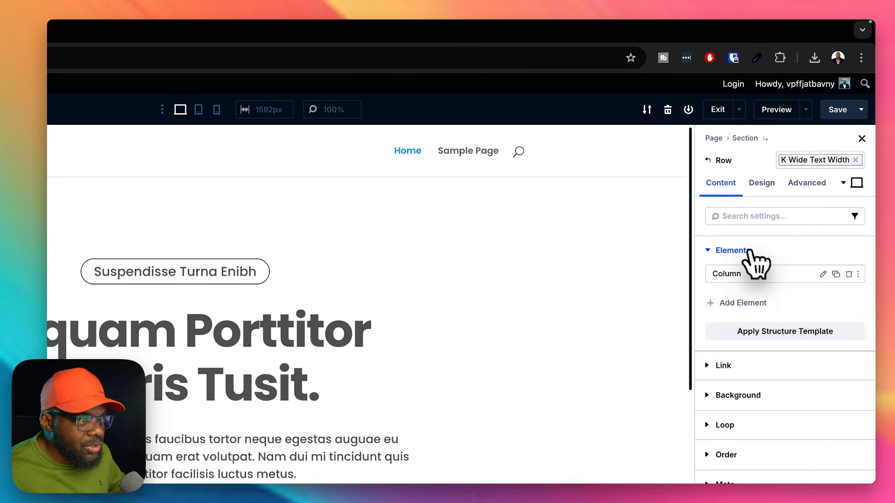
{"action": "left_click", "coordinate": [822, 274]}
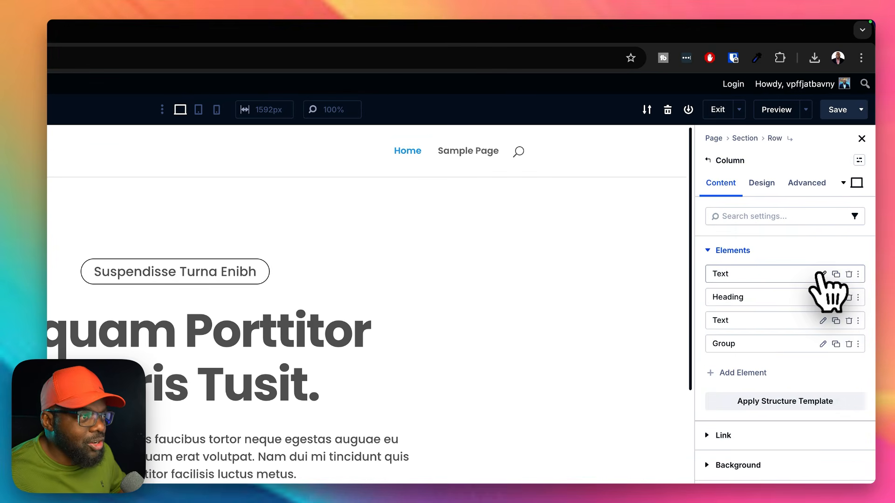
{"action": "left_click", "coordinate": [762, 184]}
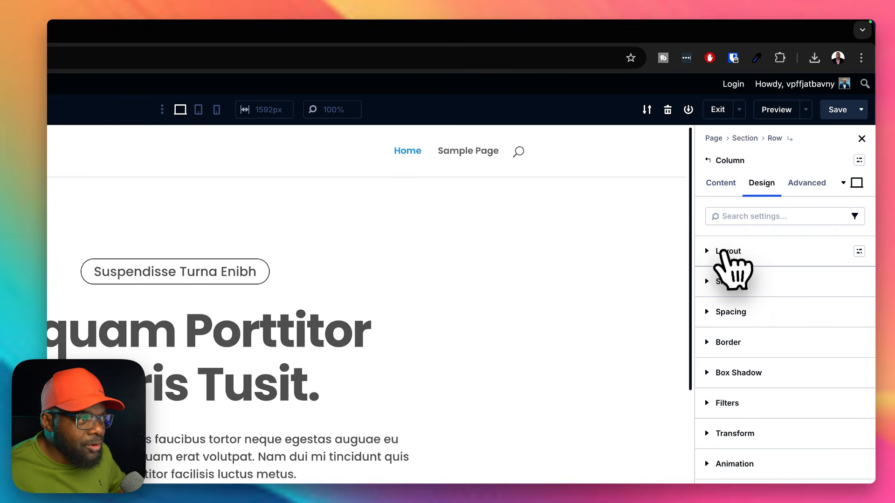
{"action": "left_click", "coordinate": [859, 251]}
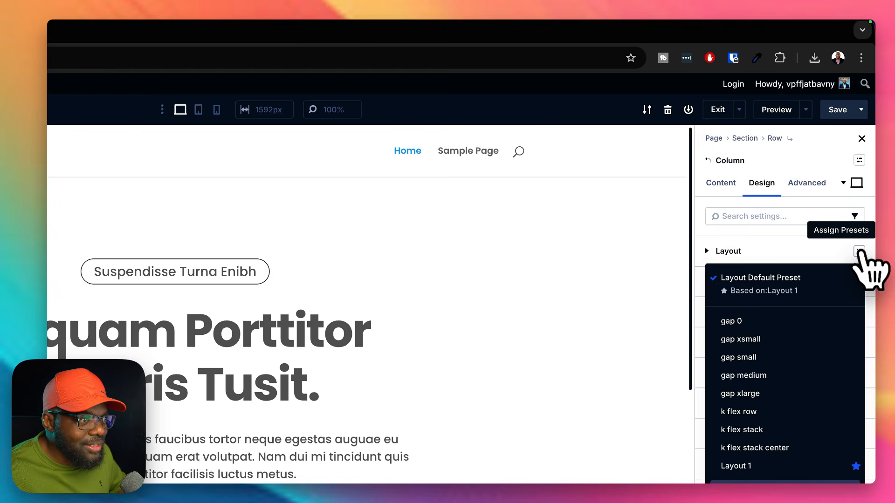
{"action": "left_click", "coordinate": [765, 326]}
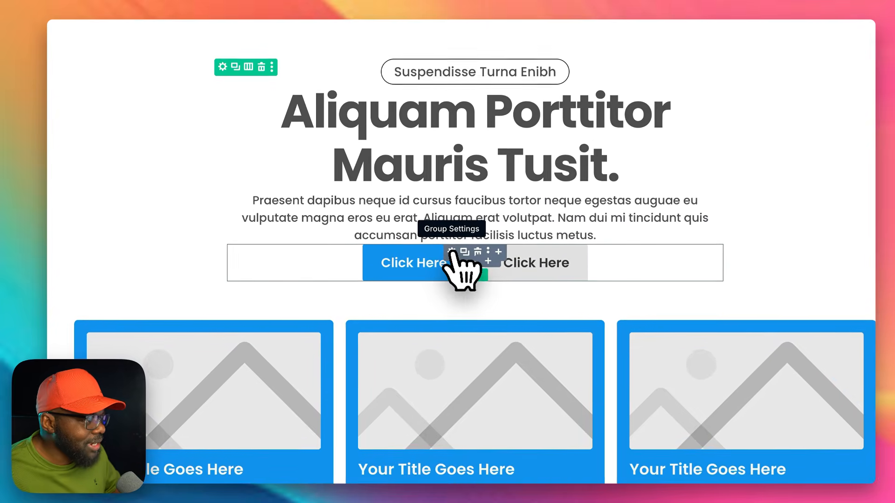
Step: Apply the m-top medium spacing preset to the group holding the two hero buttons
{"action": "left_click", "coordinate": [394, 310]}
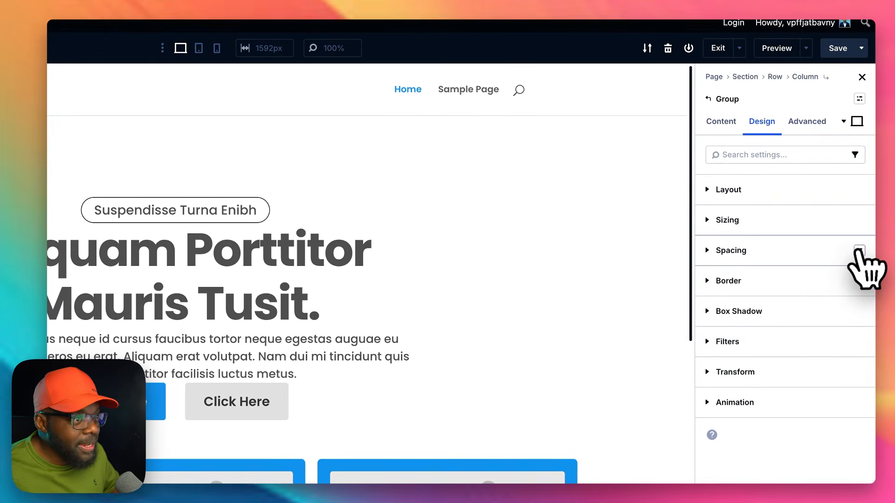
{"action": "left_click", "coordinate": [859, 251]}
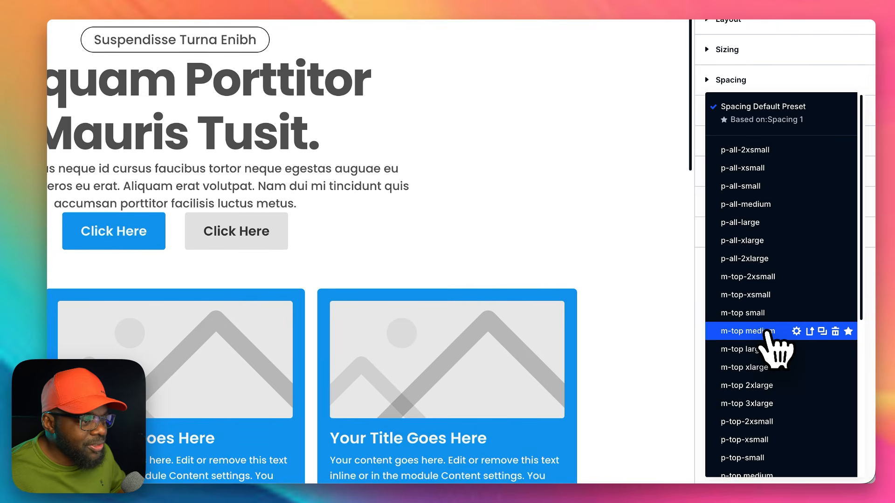
{"action": "left_click", "coordinate": [766, 331]}
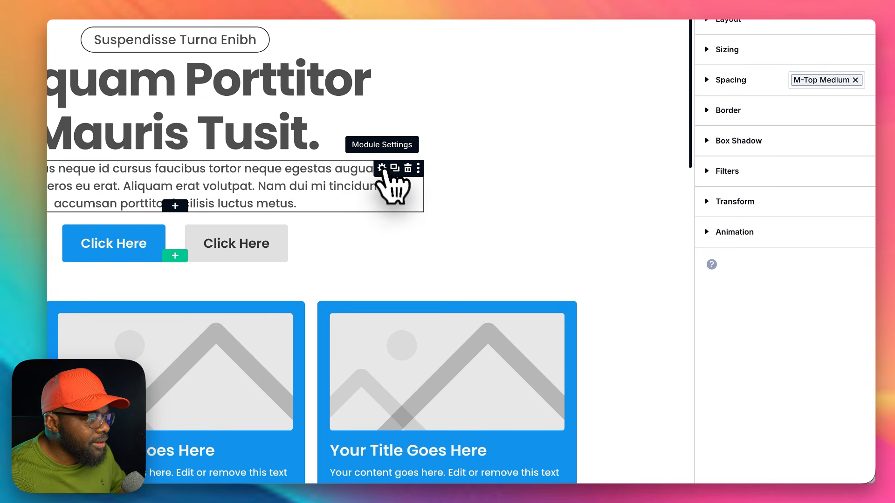
Step: Apply the m-top medium spacing preset to the body text module below the hero heading
{"action": "left_click", "coordinate": [382, 168]}
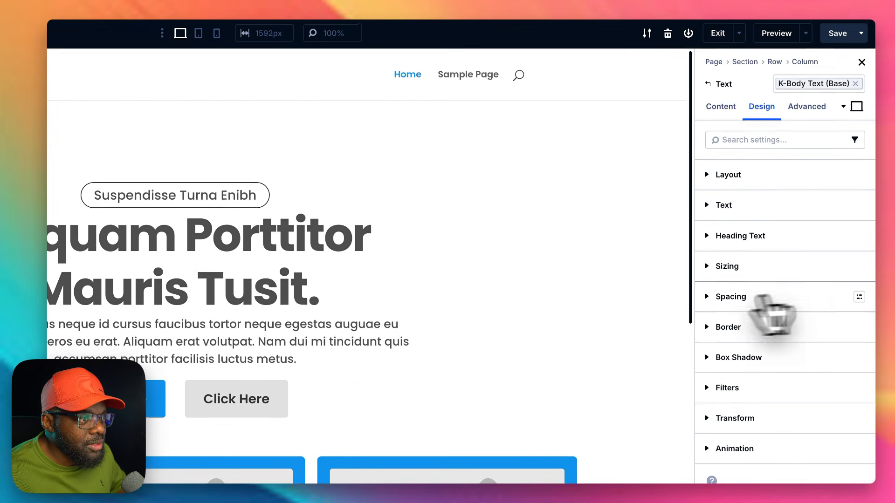
{"action": "left_click", "coordinate": [860, 289]}
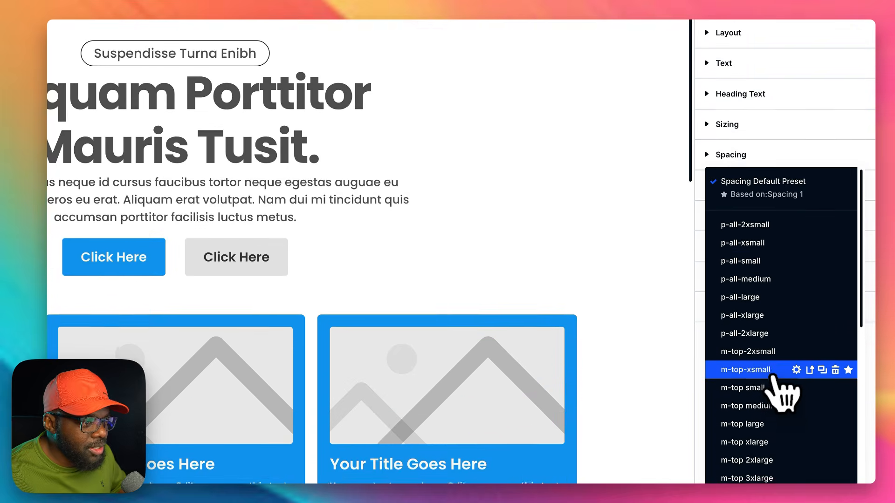
{"action": "left_click", "coordinate": [769, 403]}
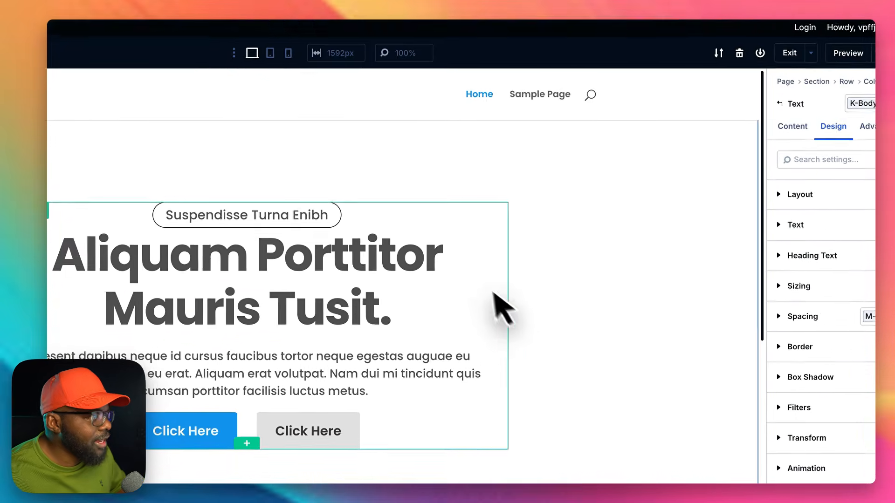
Step: Apply the m-top small spacing preset to the hero heading module
{"action": "left_click", "coordinate": [460, 253]}
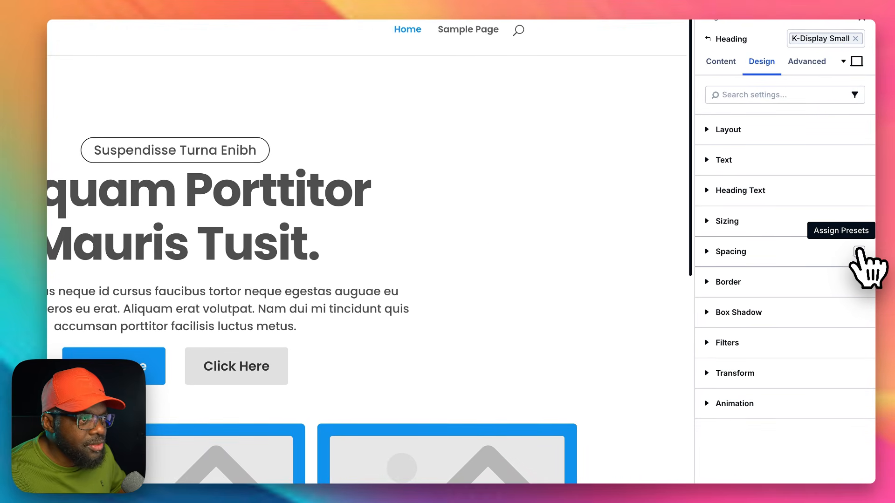
{"action": "left_click", "coordinate": [859, 253]}
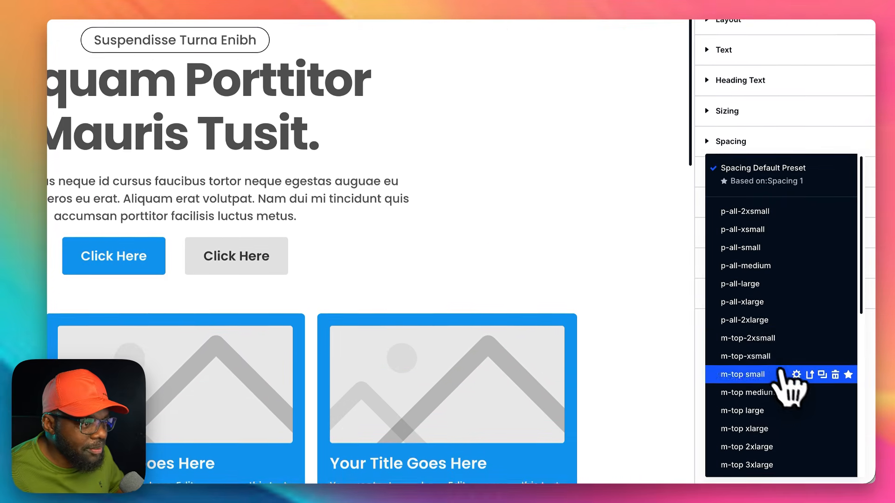
{"action": "left_click", "coordinate": [743, 375]}
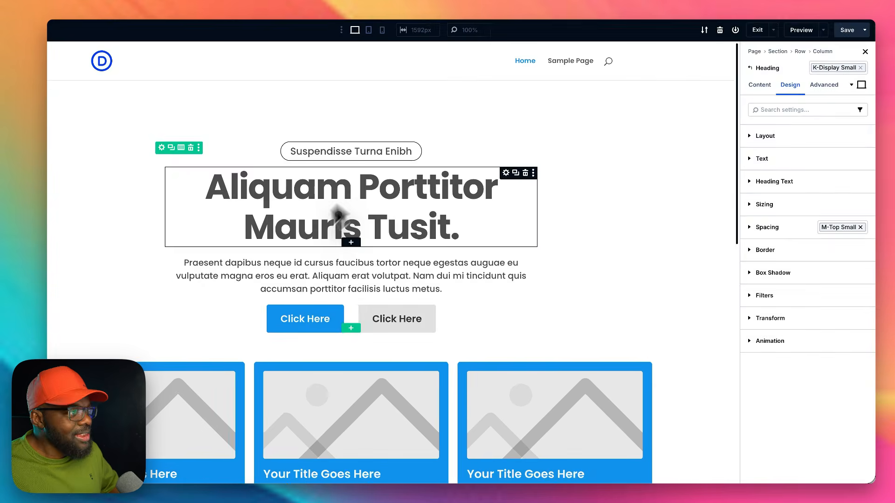
Step: Look over the page down to the image section, and open the Pexels stock photo site in a new browser tab
{"action": "scroll", "coordinate": [700, 356], "scroll_direction": "down", "scroll_amount": 10}
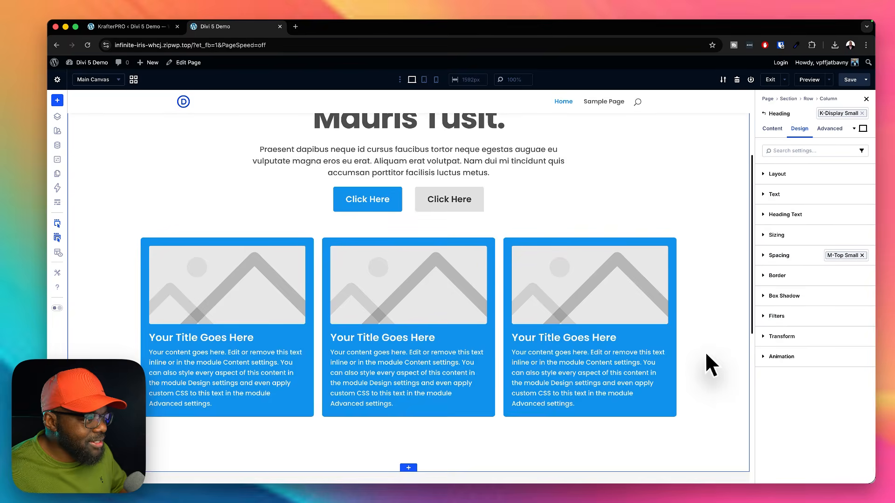
{"action": "scroll", "coordinate": [706, 353], "scroll_direction": "down", "scroll_amount": 3}
{"action": "scroll", "coordinate": [706, 354], "scroll_direction": "up", "scroll_amount": 10}
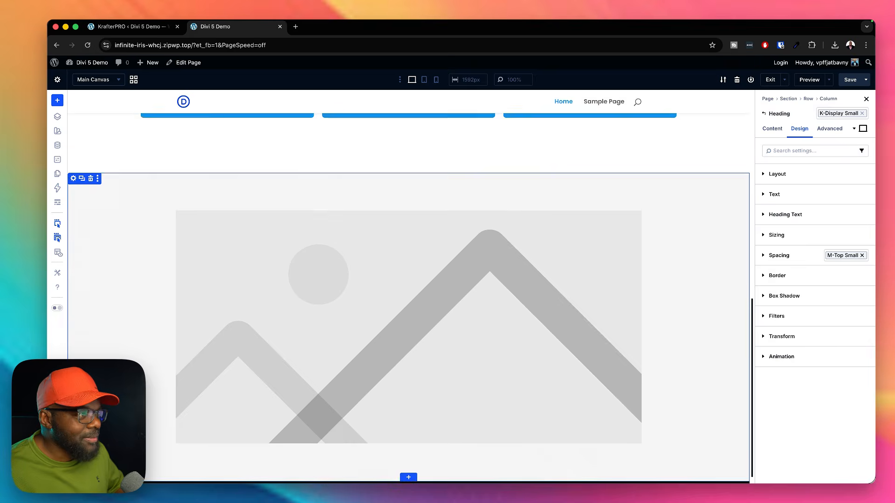
{"action": "scroll", "coordinate": [600, 452], "scroll_direction": "down", "scroll_amount": 5}
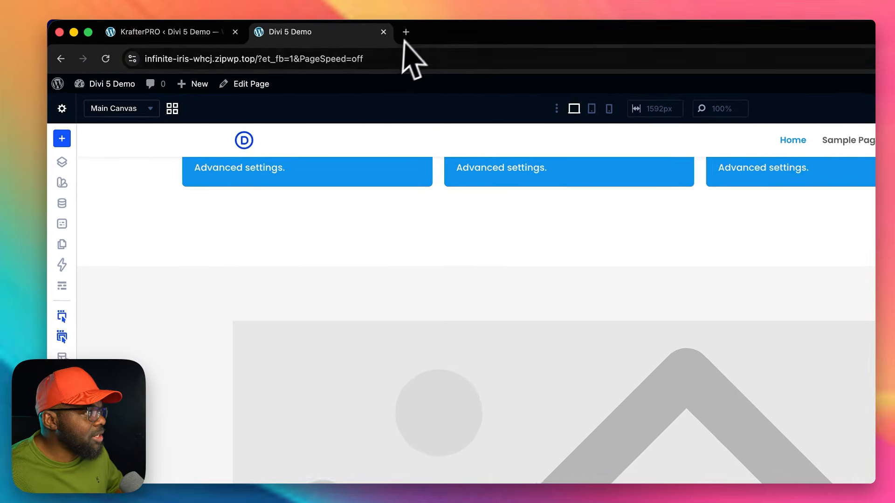
{"action": "left_click", "coordinate": [405, 32]}
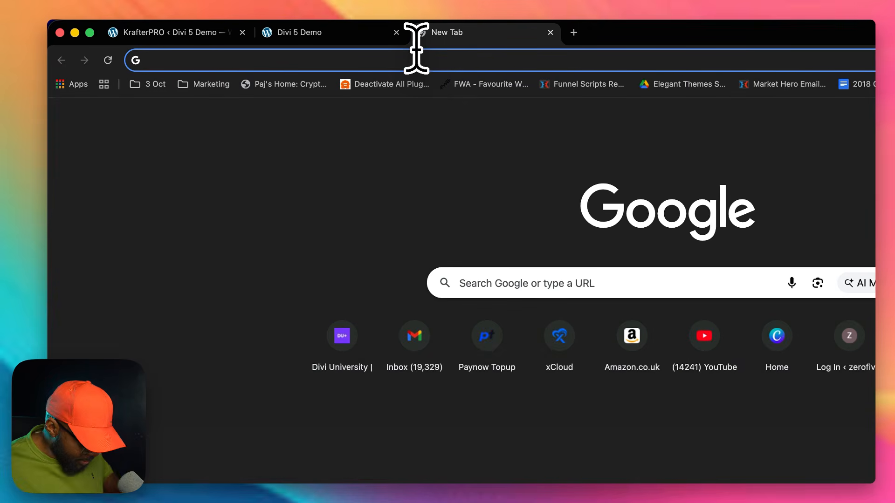
{"action": "type", "text": "pe"}
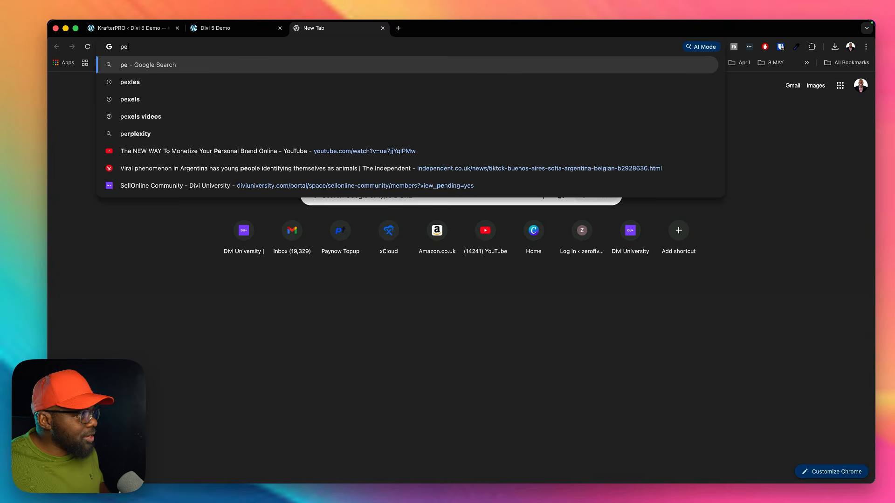
{"action": "left_click", "coordinate": [254, 82]}
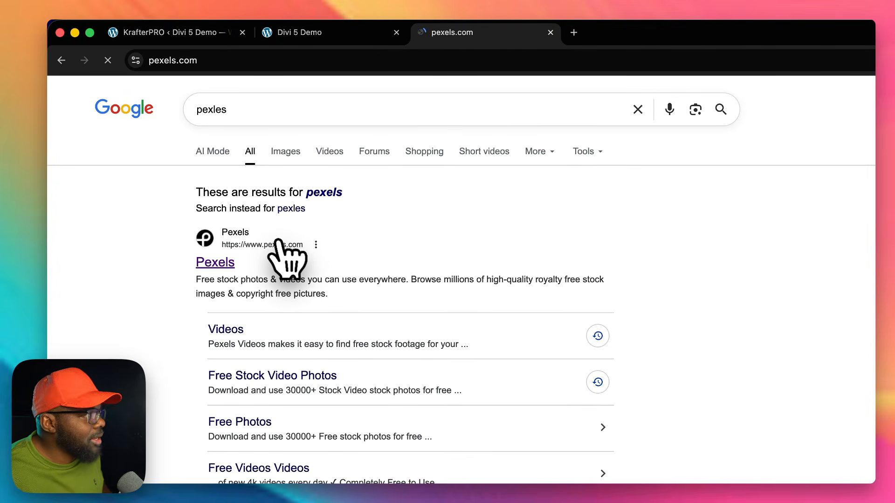
Step: Browse the Pexels home page and search its free photos for "cars"
{"action": "scroll", "coordinate": [423, 217], "scroll_direction": "down", "scroll_amount": 10}
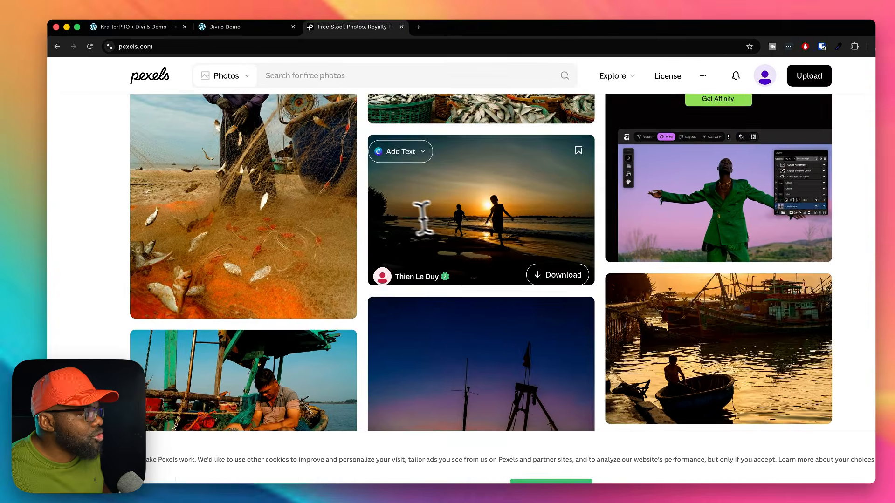
{"action": "scroll", "coordinate": [422, 219], "scroll_direction": "up", "scroll_amount": 3}
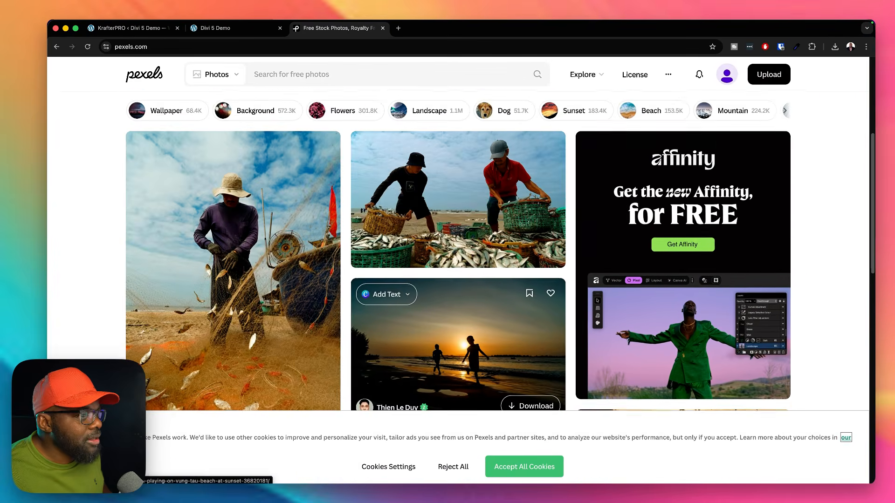
{"action": "scroll", "coordinate": [394, 206], "scroll_direction": "down", "scroll_amount": 3}
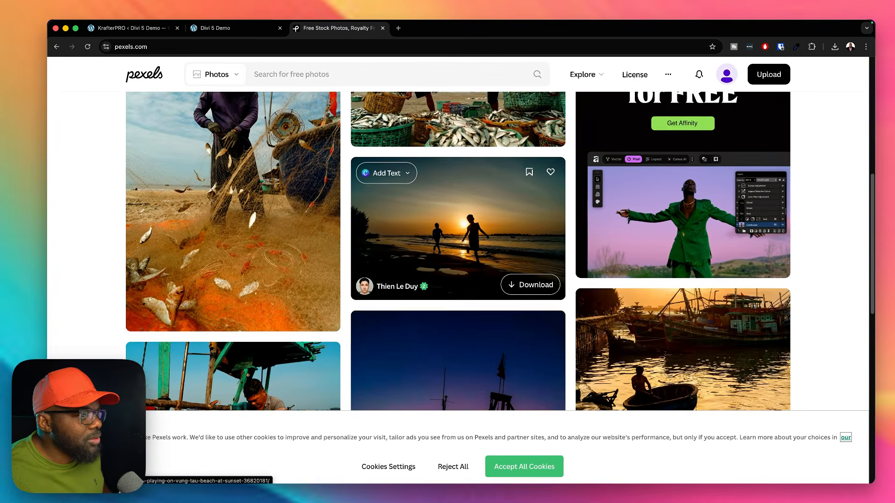
{"action": "scroll", "coordinate": [420, 233], "scroll_direction": "down", "scroll_amount": 5}
{"action": "scroll", "coordinate": [419, 234], "scroll_direction": "up", "scroll_amount": 15}
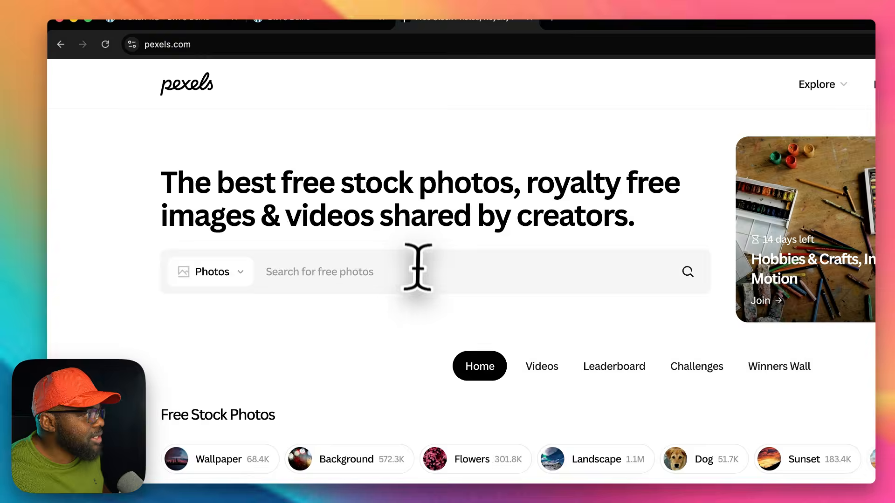
{"action": "left_click", "coordinate": [417, 269]}
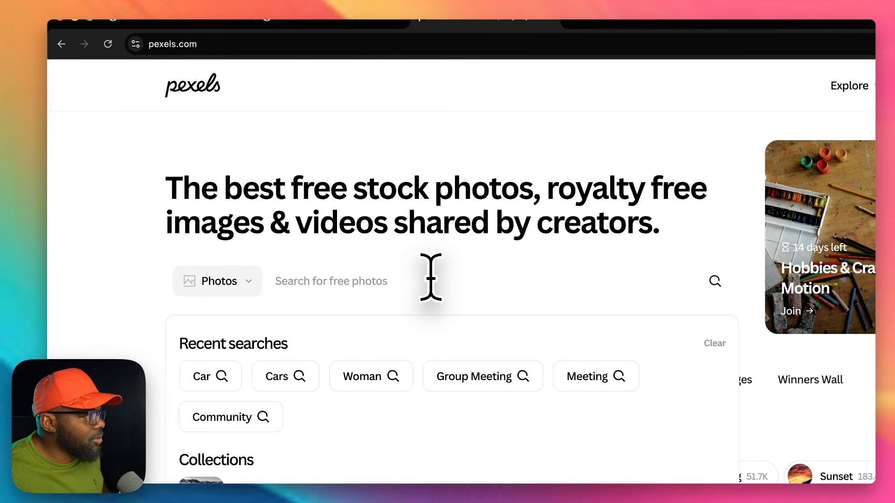
{"action": "type", "text": "cars"}
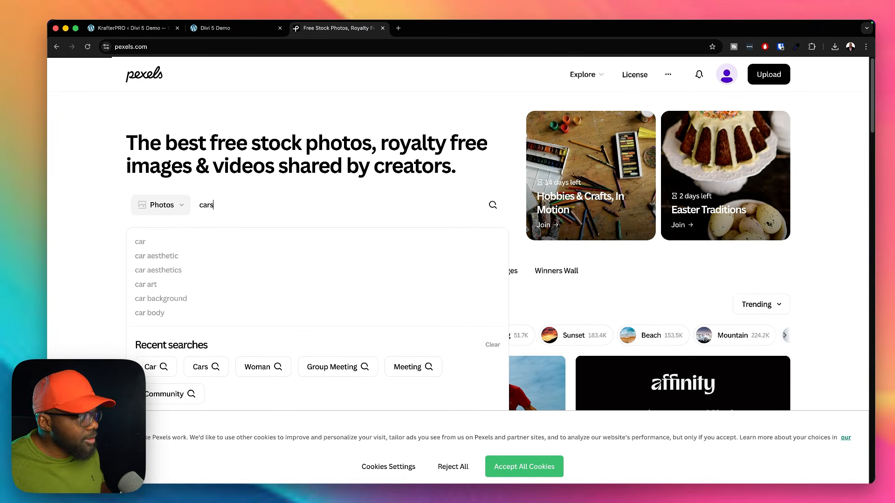
Step: Find the photo of the classic vintage car lineup with the yellow car and download it in the Large 1920x1080 size
{"action": "scroll", "coordinate": [494, 218], "scroll_direction": "down", "scroll_amount": 5}
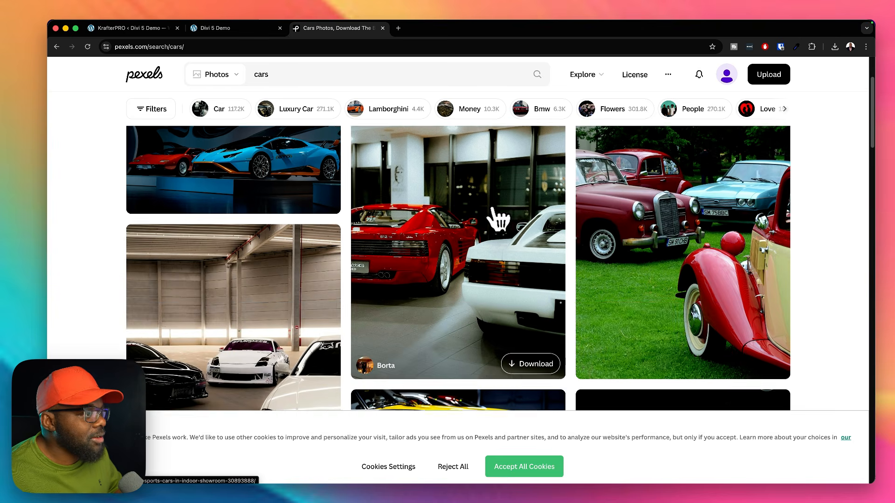
{"action": "scroll", "coordinate": [458, 234], "scroll_direction": "down", "scroll_amount": 2}
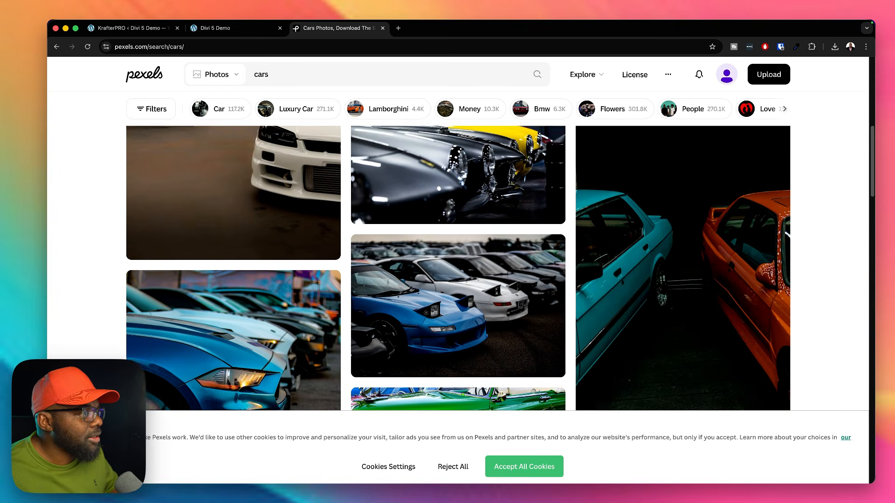
{"action": "scroll", "coordinate": [497, 270], "scroll_direction": "up", "scroll_amount": 2}
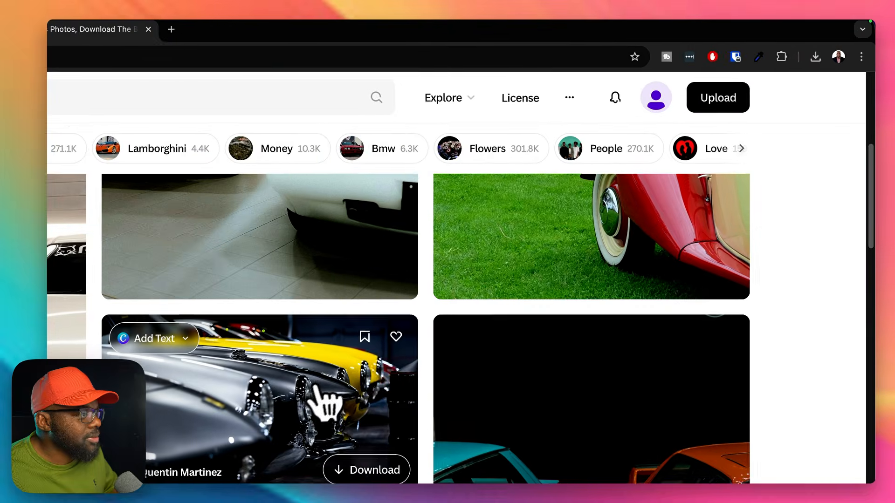
{"action": "left_click", "coordinate": [496, 270]}
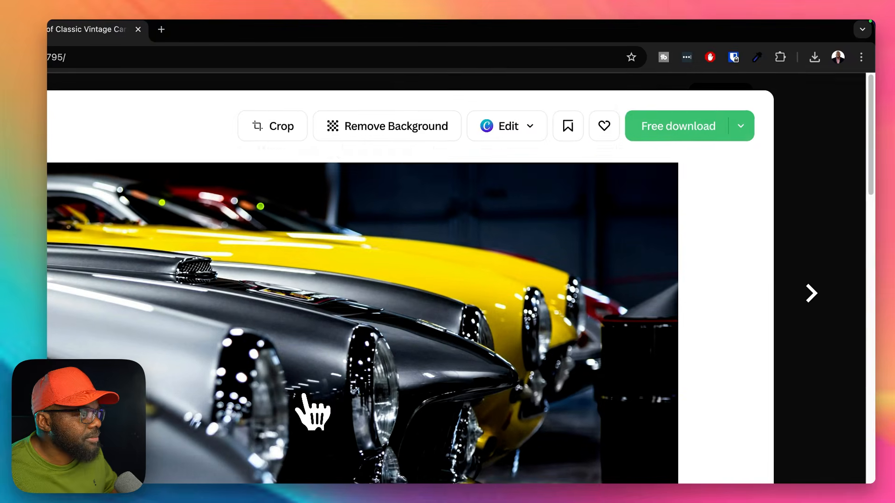
{"action": "left_click", "coordinate": [741, 132]}
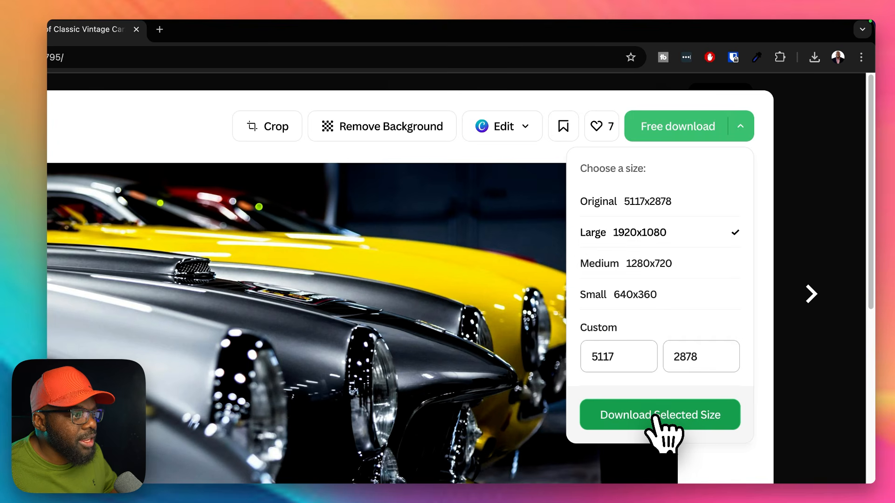
{"action": "left_click", "coordinate": [654, 416]}
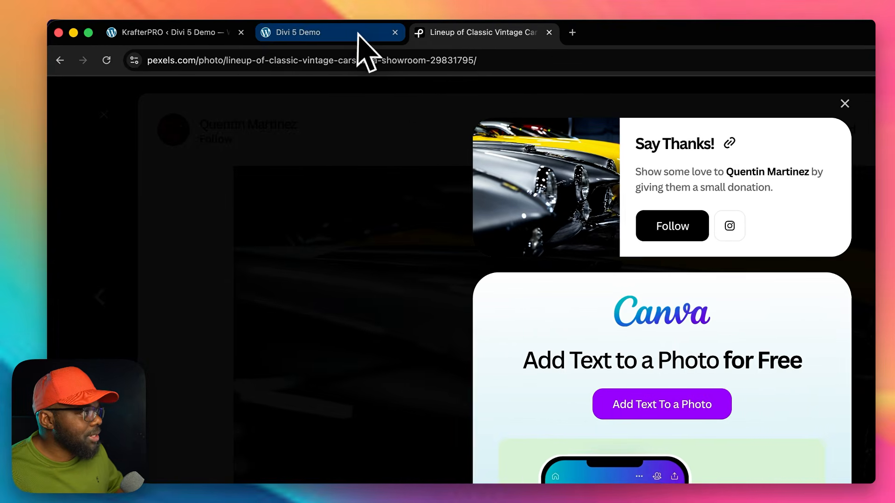
Step: Back in the Divi 5 builder tab, replace the image module's placeholder with the downloaded classic car photo, uploaded to the media library
{"action": "left_click", "coordinate": [359, 34]}
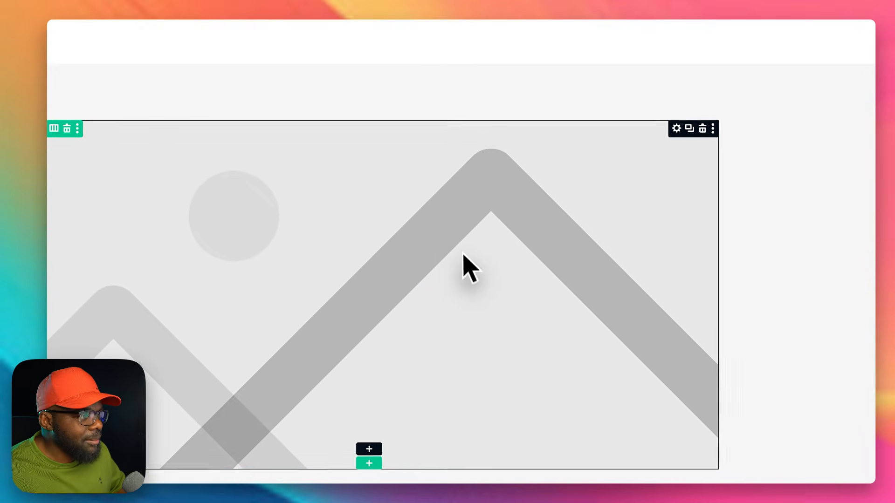
{"action": "left_click", "coordinate": [463, 263]}
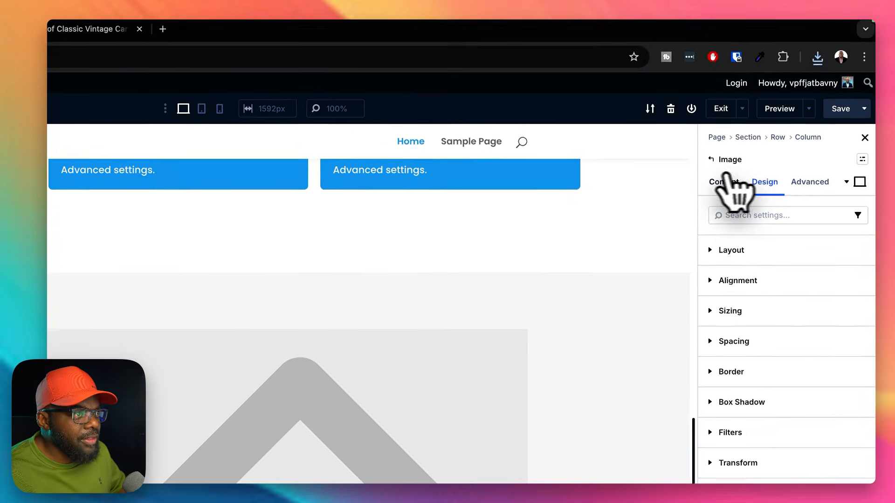
{"action": "left_click", "coordinate": [730, 179]}
{"action": "left_click", "coordinate": [836, 361]}
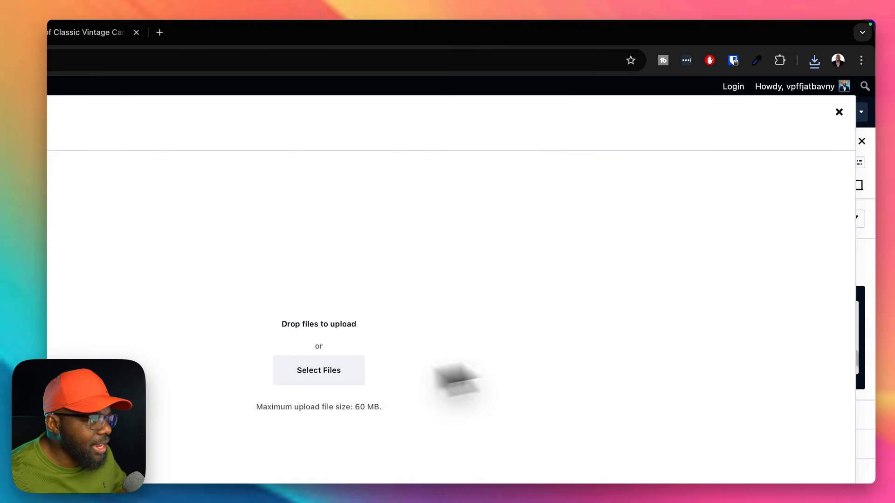
{"action": "left_click", "coordinate": [333, 384]}
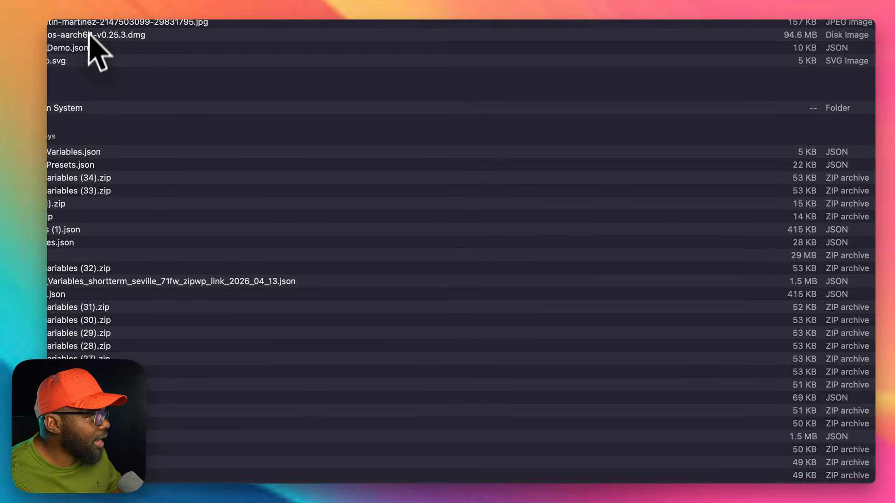
{"action": "double_click", "coordinate": [94, 22]}
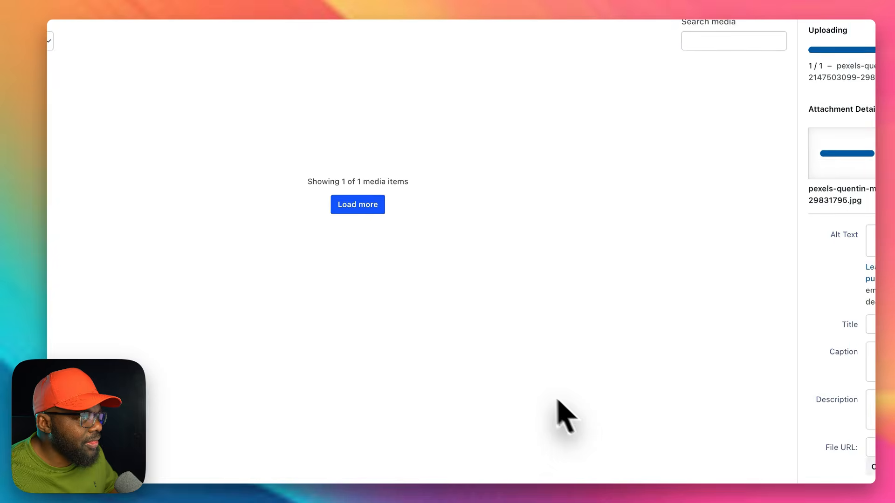
{"action": "left_click", "coordinate": [821, 463]}
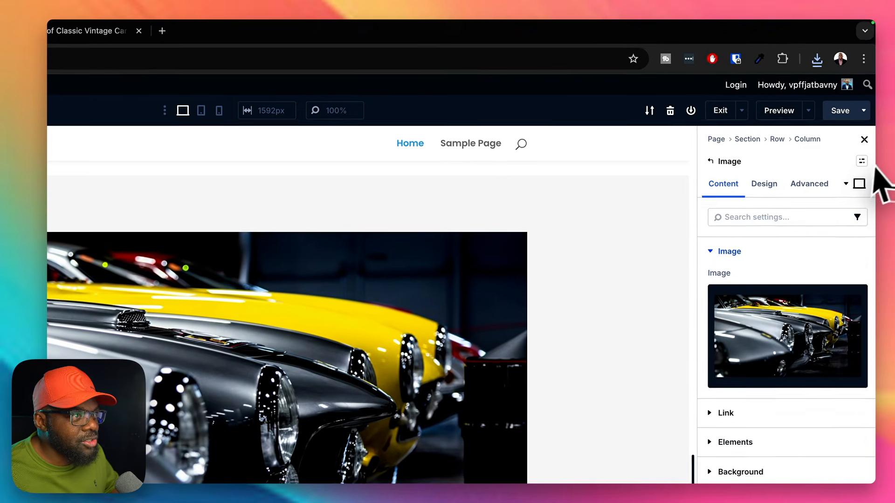
Step: Try the k image 1:1 square preset on the car image module and look over its crop
{"action": "left_click", "coordinate": [859, 162]}
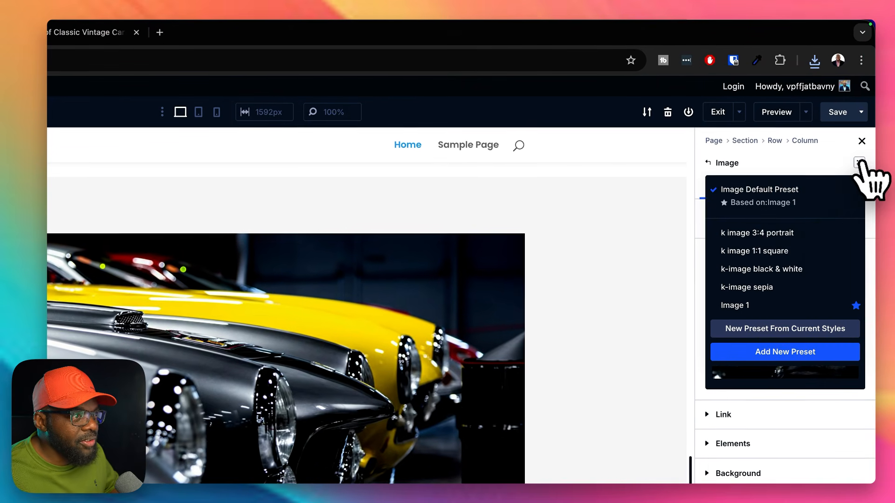
{"action": "left_click", "coordinate": [788, 251]}
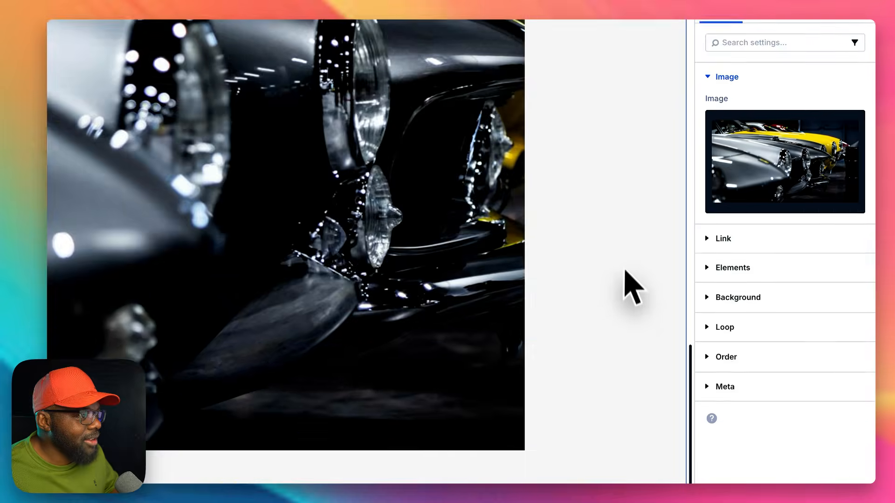
{"action": "scroll", "coordinate": [625, 279], "scroll_direction": "up", "scroll_amount": 5}
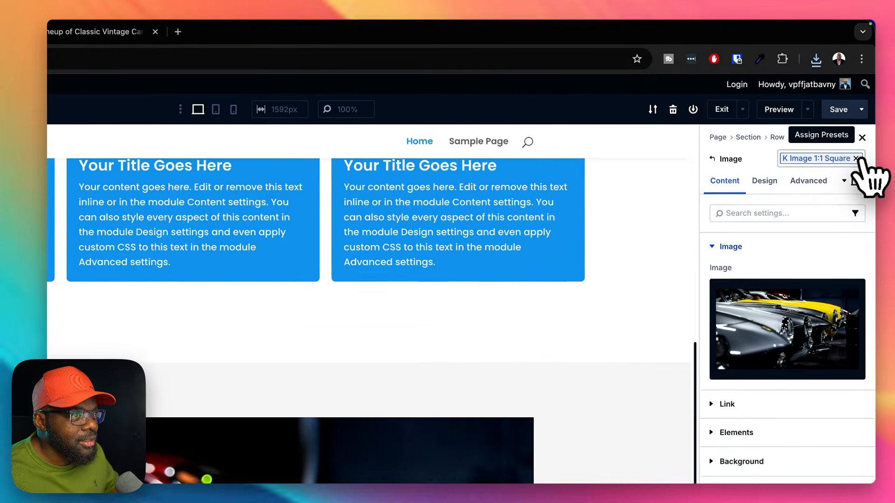
Step: Swap the image module's square preset for the k image 3:4 portrait preset and look over the crop
{"action": "left_click", "coordinate": [856, 158]}
{"action": "left_click", "coordinate": [859, 162]}
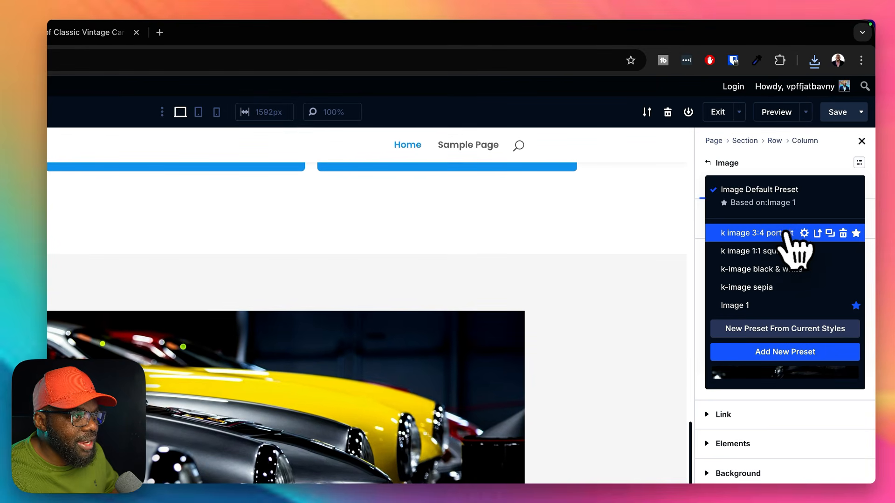
{"action": "left_click", "coordinate": [788, 233]}
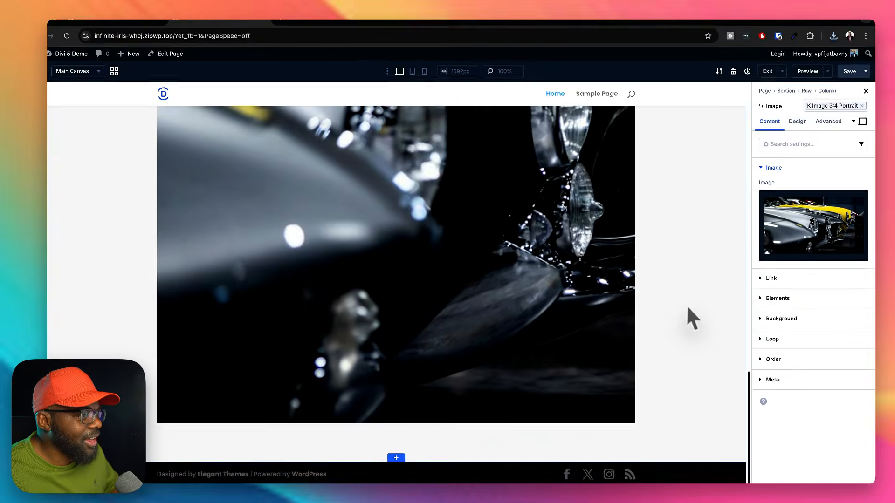
{"action": "scroll", "coordinate": [687, 310], "scroll_direction": "up", "scroll_amount": 4}
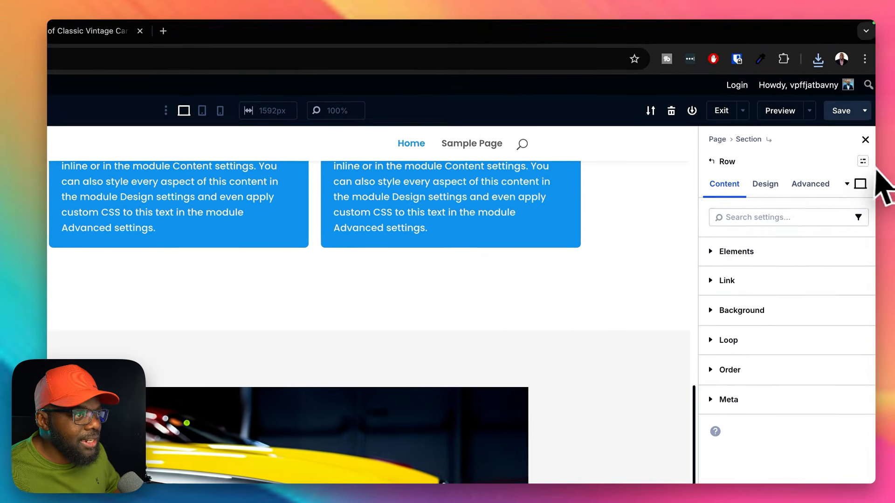
Step: Try the k full width preset on the row holding the car image and check how wide it spans
{"action": "left_click", "coordinate": [859, 164]}
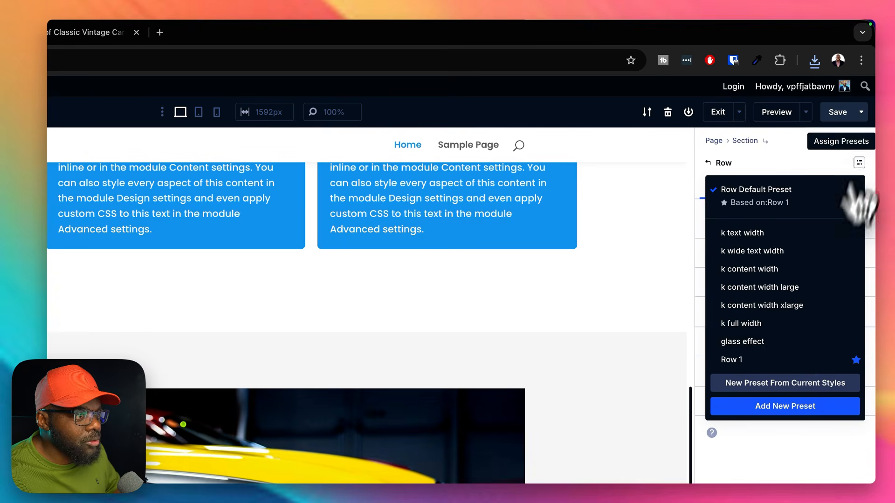
{"action": "left_click", "coordinate": [741, 323]}
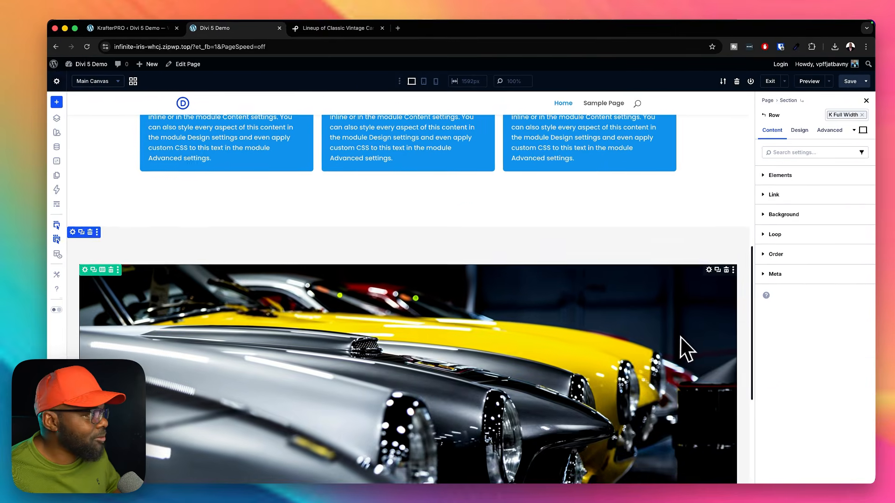
{"action": "scroll", "coordinate": [686, 348], "scroll_direction": "down", "scroll_amount": 5}
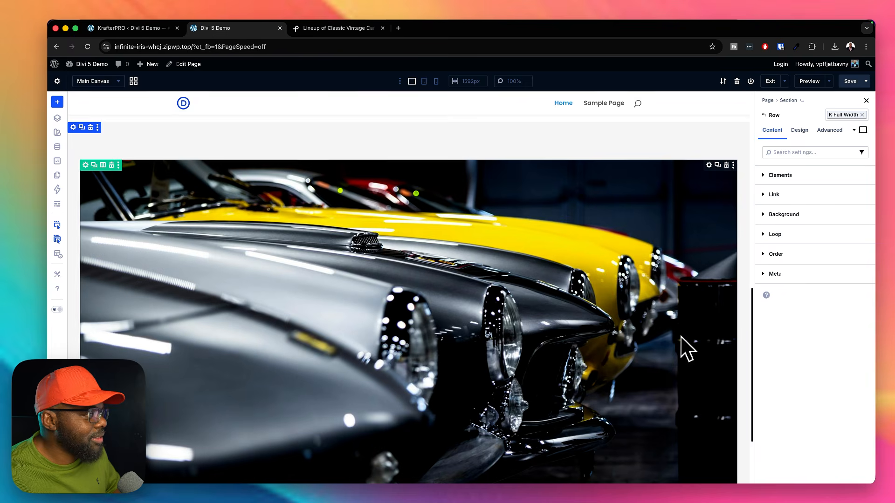
{"action": "scroll", "coordinate": [686, 348], "scroll_direction": "up", "scroll_amount": 10}
{"action": "scroll", "coordinate": [86, 260], "scroll_direction": "down", "scroll_amount": 5}
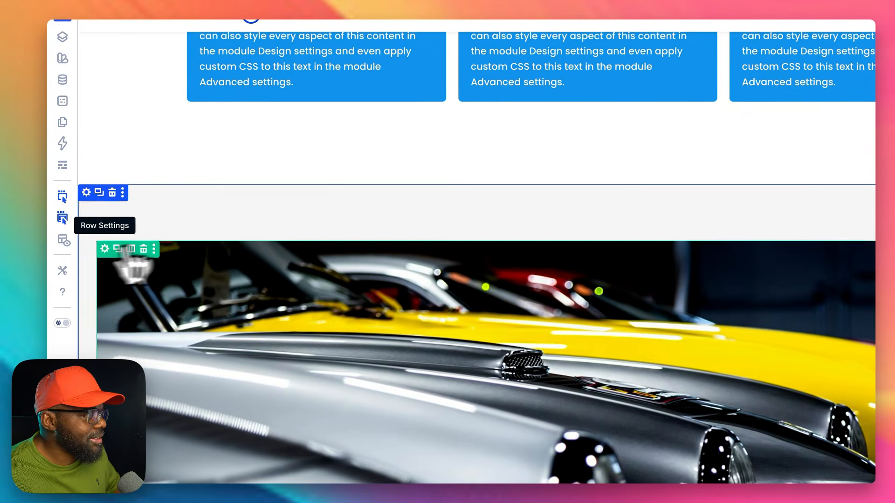
Step: Remove the k full width preset from the car image's row and view the other row width presets
{"action": "left_click", "coordinate": [97, 252]}
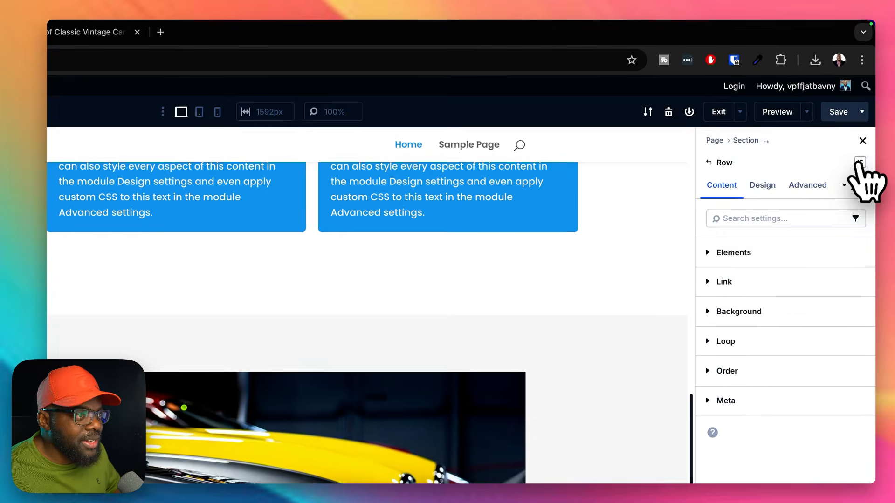
{"action": "left_click", "coordinate": [894, 152]}
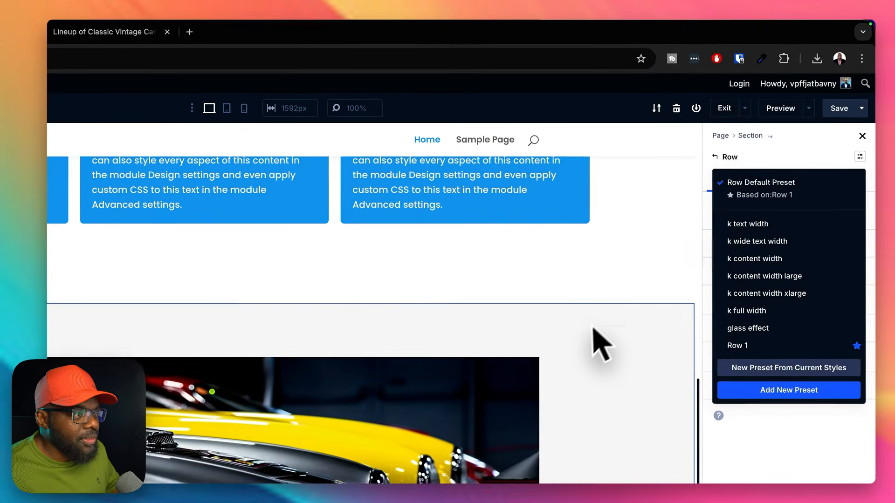
{"action": "left_click", "coordinate": [679, 236]}
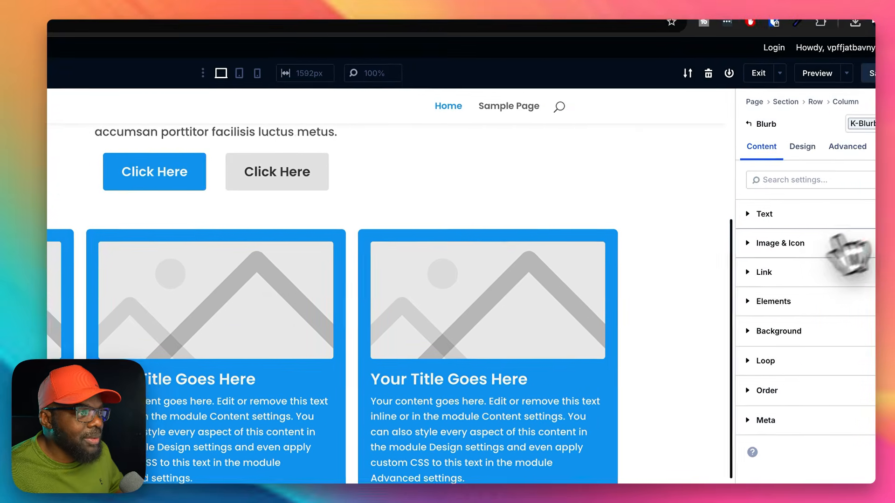
Step: Replace the first blurb's placeholder image with the classic car photo from the media library
{"action": "left_click", "coordinate": [782, 247]}
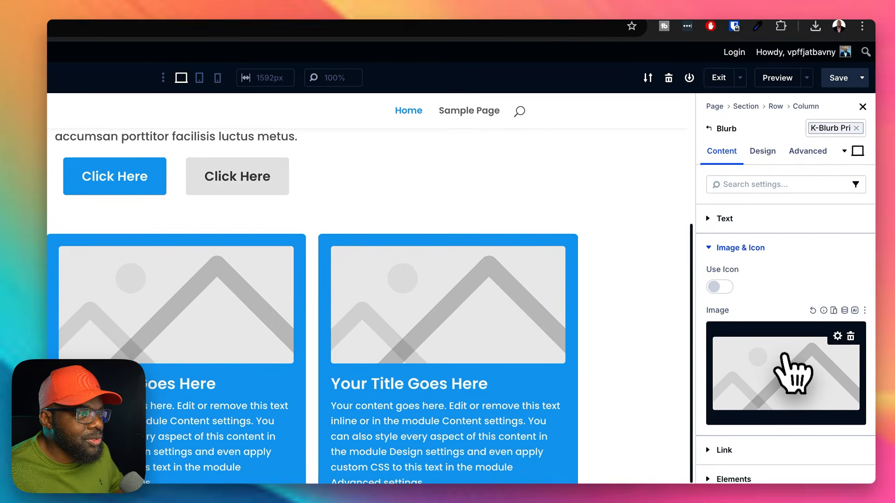
{"action": "left_click", "coordinate": [792, 373]}
{"action": "left_click", "coordinate": [194, 224]}
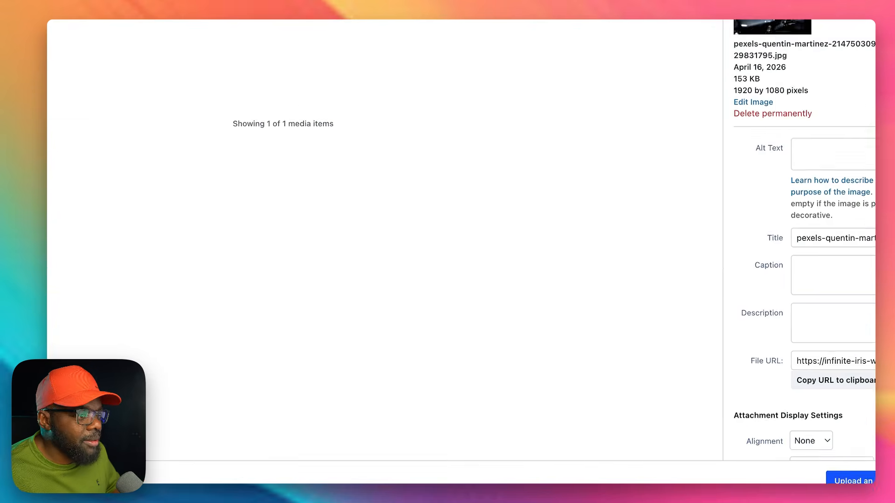
{"action": "left_click", "coordinate": [851, 480]}
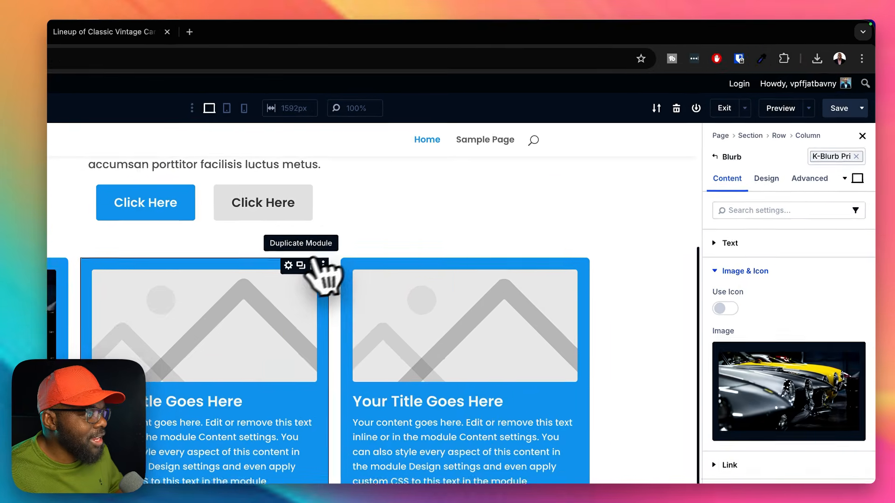
Step: Delete the two placeholder blurbs and duplicate the car-photo blurb so the row holds three matching cards, deleting any surplus copy
{"action": "left_click", "coordinate": [475, 191]}
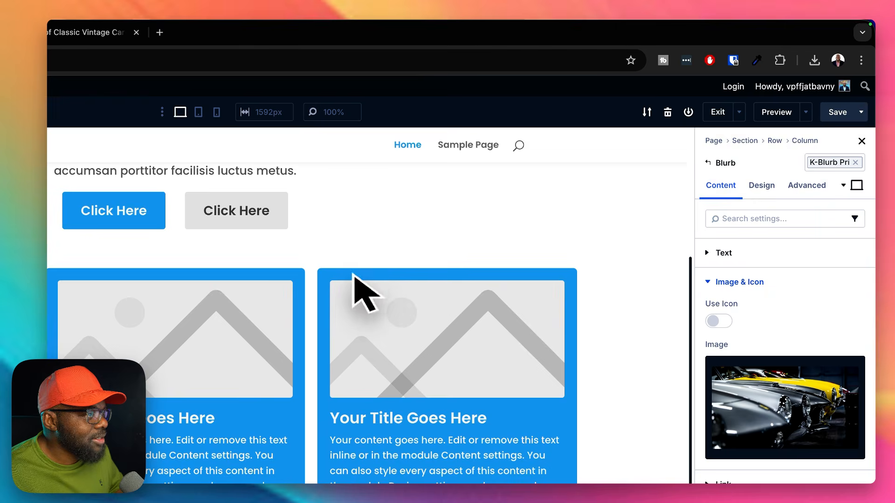
{"action": "left_click", "coordinate": [561, 276]}
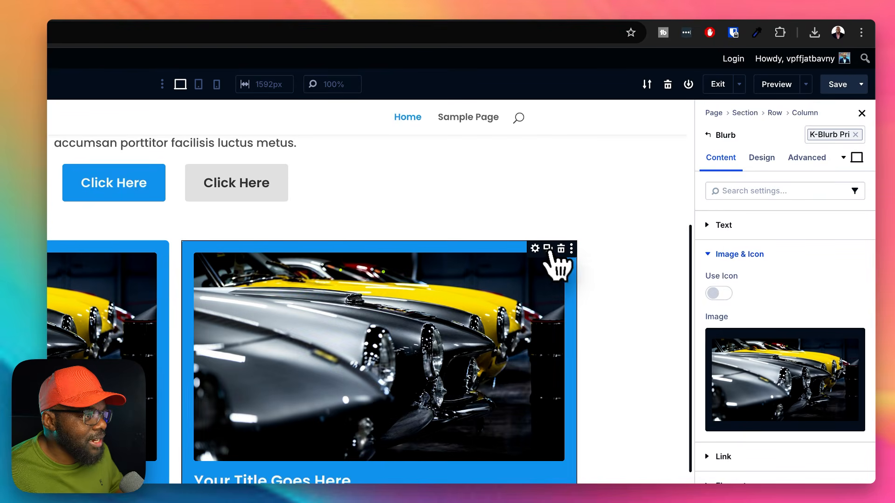
{"action": "left_click", "coordinate": [548, 248]}
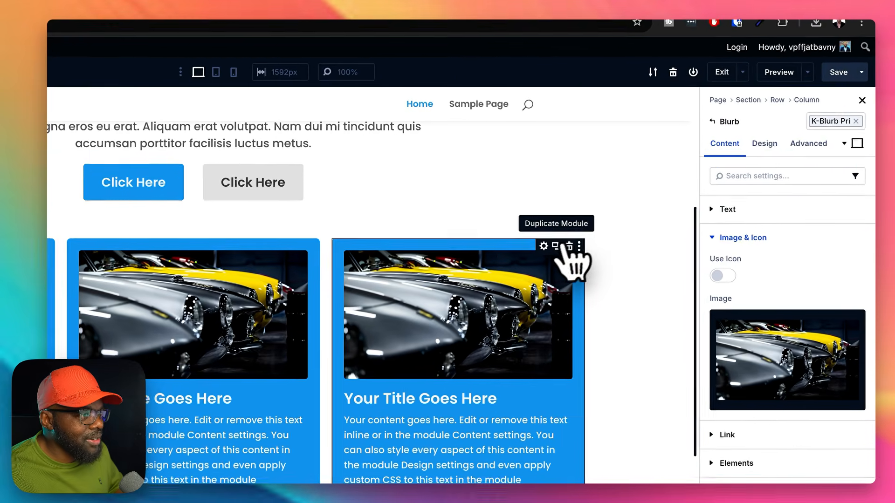
{"action": "left_click", "coordinate": [655, 196]}
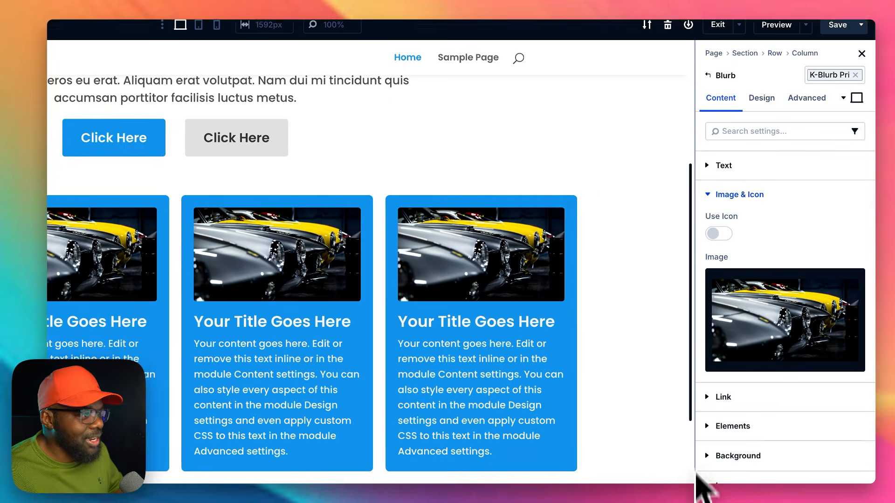
{"action": "mouse_move", "coordinate": [541, 268]}
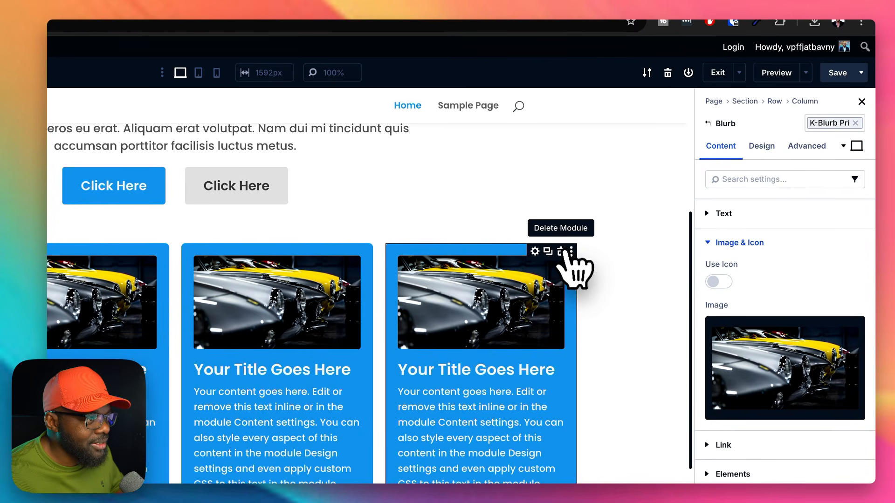
{"action": "left_click", "coordinate": [561, 252]}
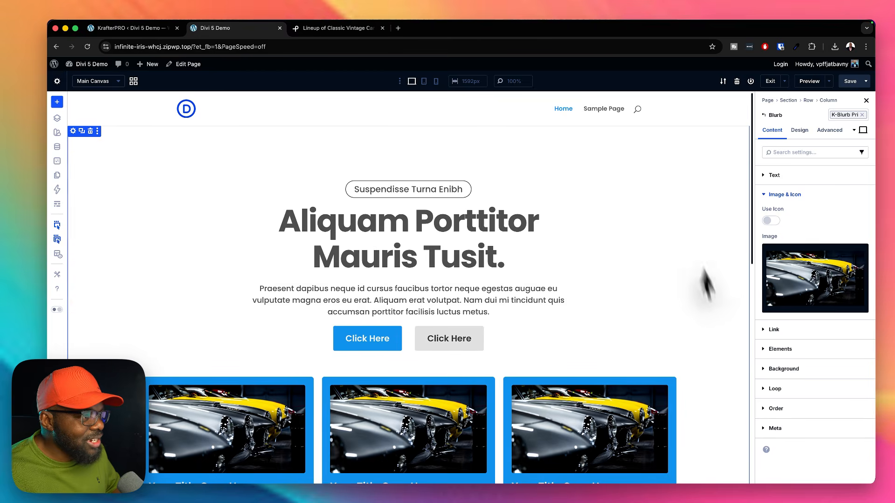
{"action": "scroll", "coordinate": [729, 318], "scroll_direction": "down", "scroll_amount": 10}
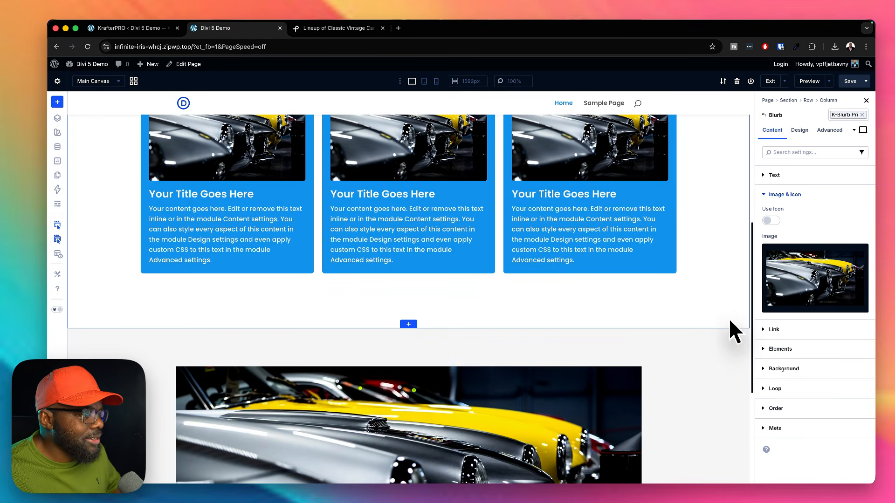
{"action": "scroll", "coordinate": [730, 322], "scroll_direction": "up", "scroll_amount": 10}
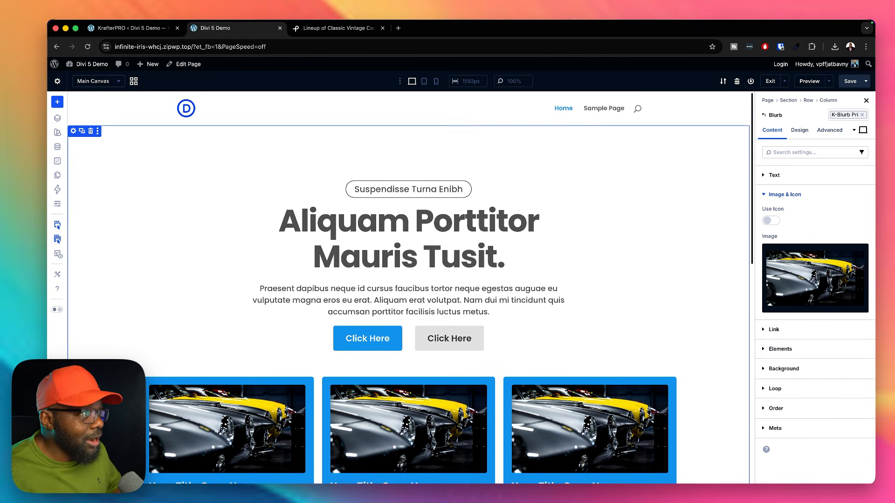
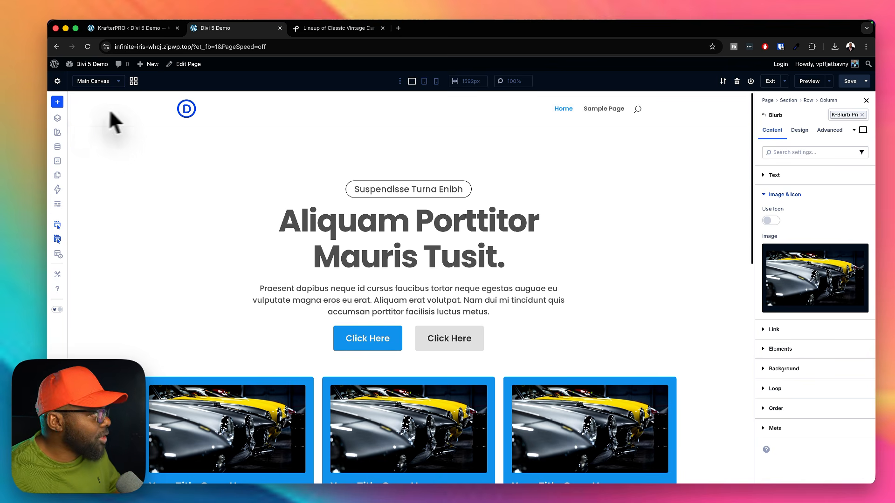
Step: Duplicate the Main Canvas from the canvas overview, and reopen the original Main Canvas for editing
{"action": "left_click", "coordinate": [133, 82]}
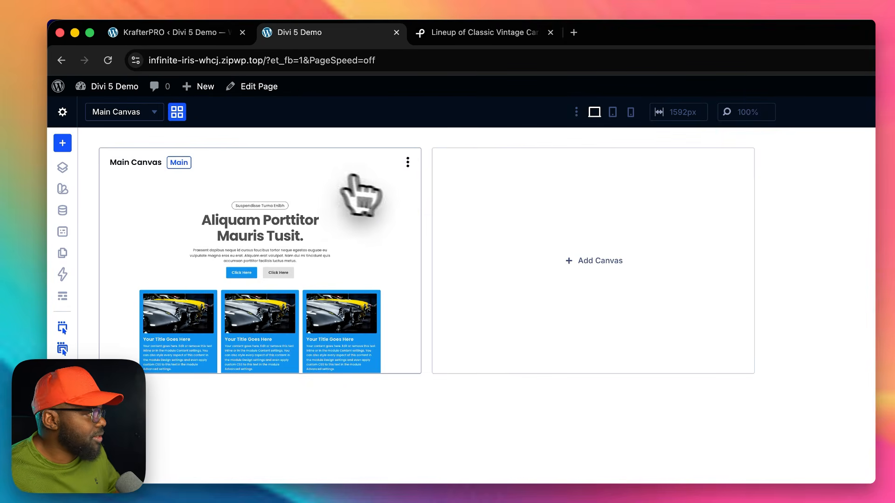
{"action": "left_click", "coordinate": [408, 162]}
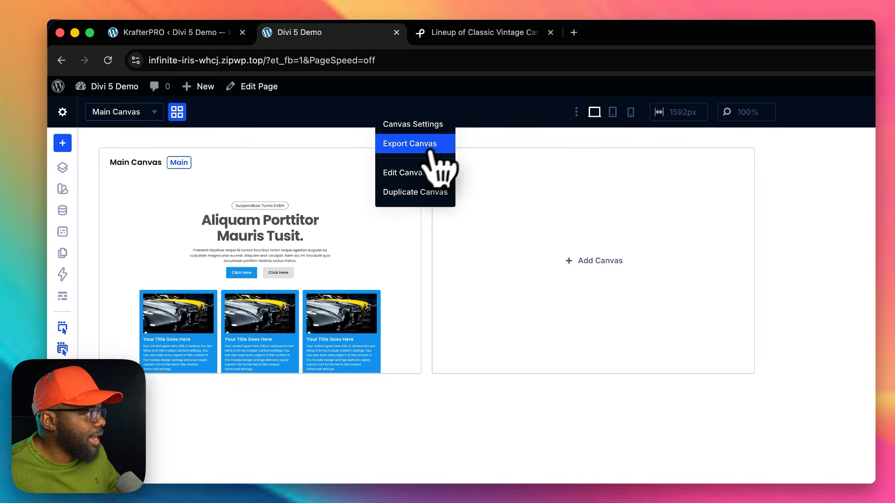
{"action": "left_click", "coordinate": [423, 192]}
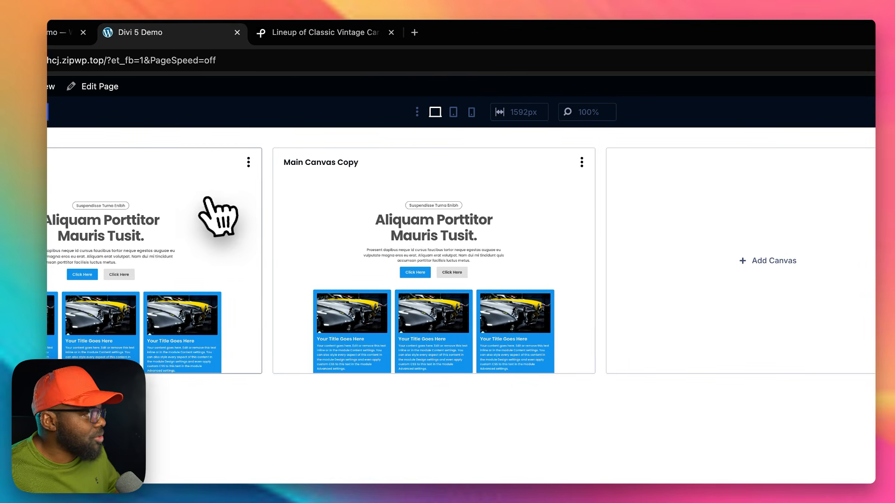
{"action": "left_click", "coordinate": [213, 219]}
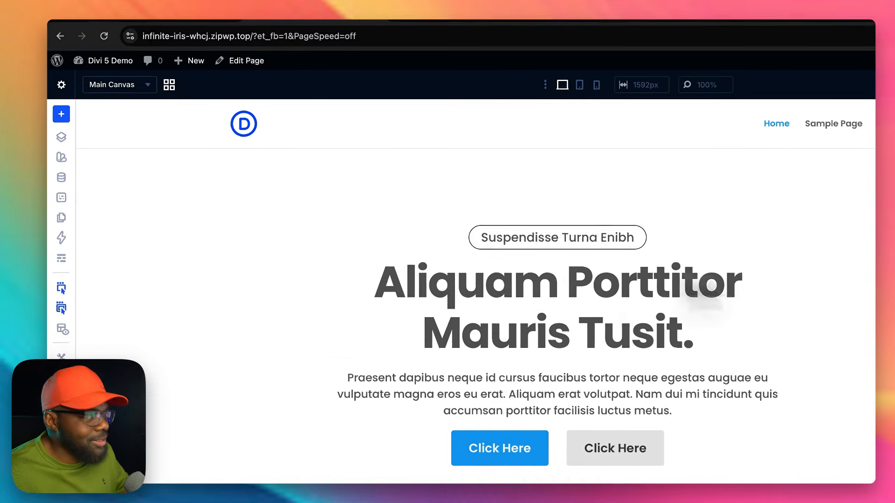
Step: Assign the bg dark background preset to the hero section
{"action": "scroll", "coordinate": [192, 308], "scroll_direction": "down", "scroll_amount": 4}
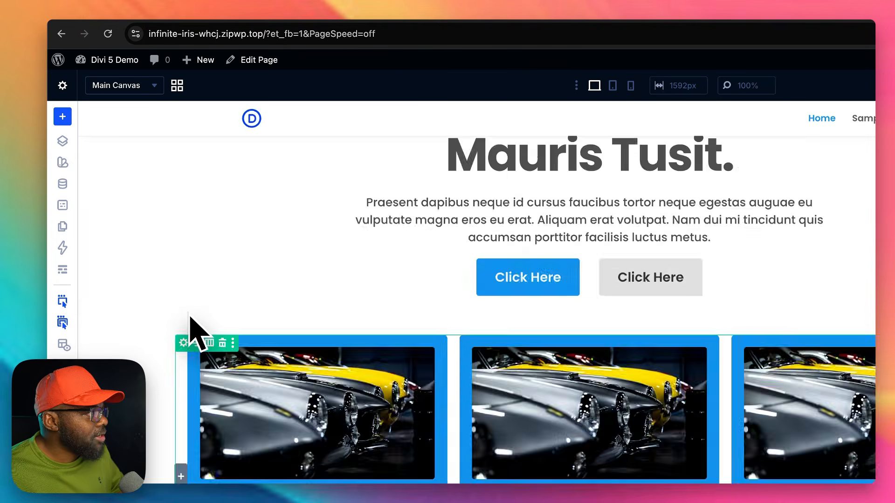
{"action": "scroll", "coordinate": [187, 303], "scroll_direction": "up", "scroll_amount": 4}
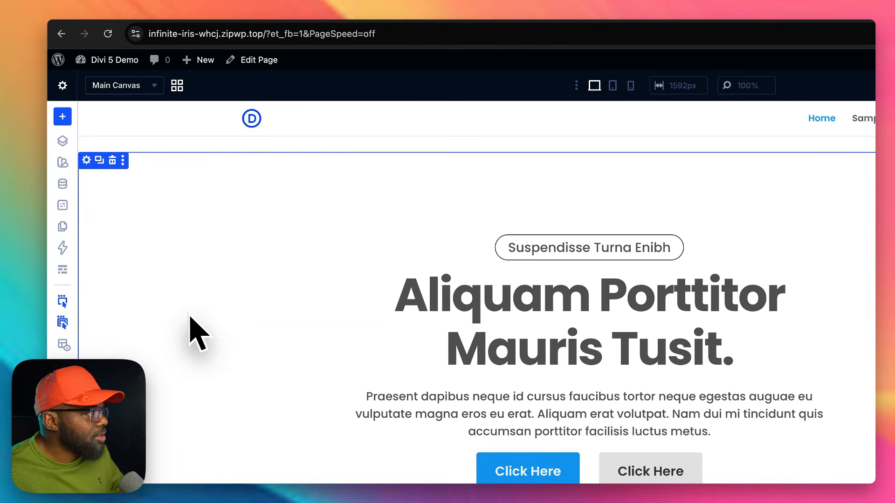
{"action": "left_click", "coordinate": [86, 161]}
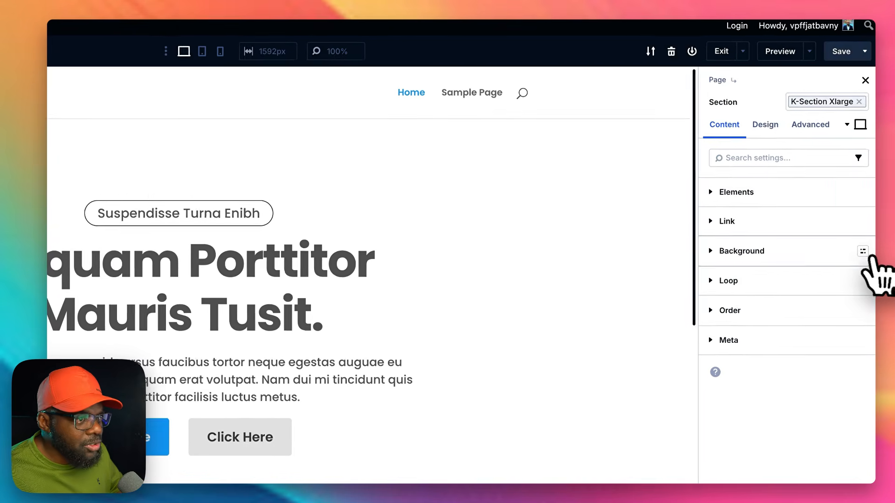
{"action": "left_click", "coordinate": [860, 251]}
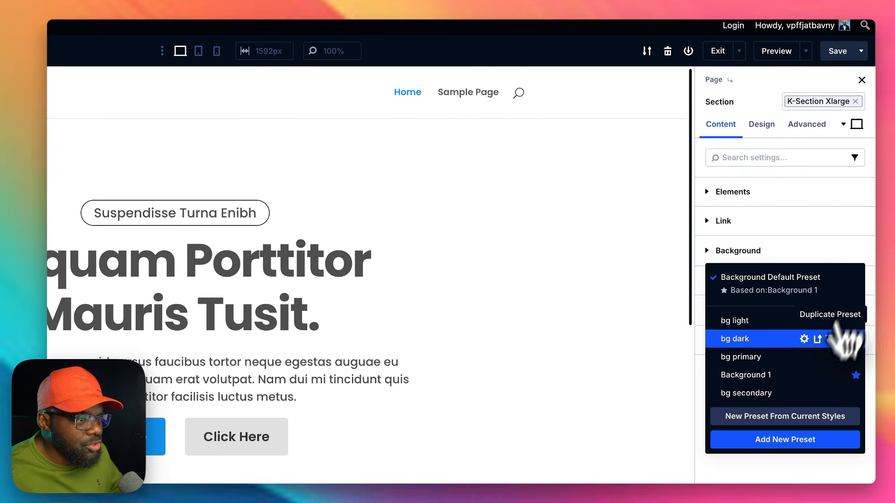
{"action": "left_click", "coordinate": [788, 339]}
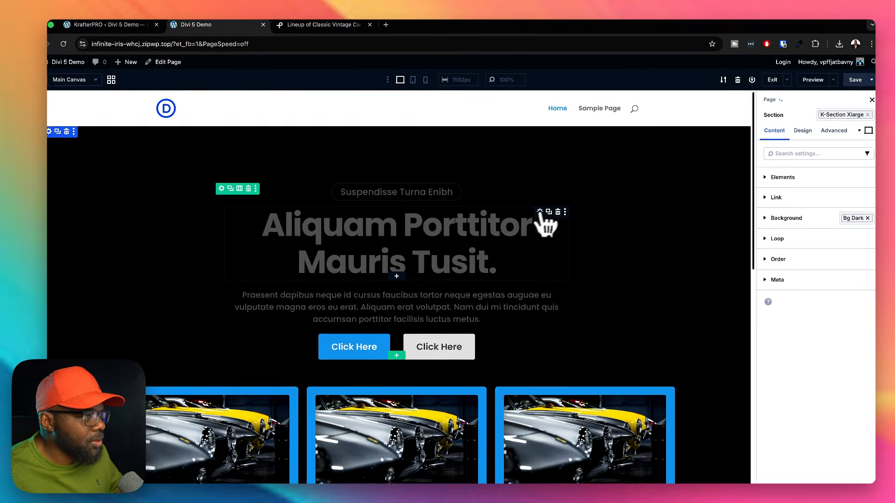
Step: Assign the heading light preset to the heading text of the hero's main heading
{"action": "left_click", "coordinate": [540, 212]}
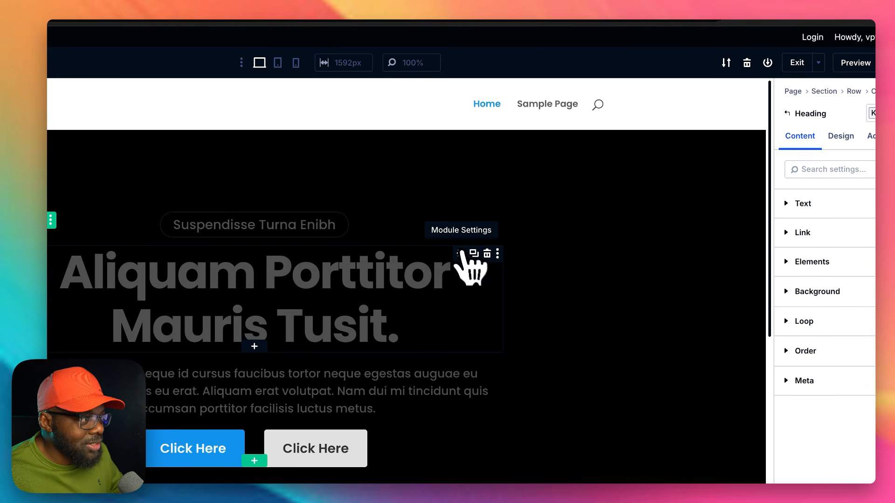
{"action": "left_click", "coordinate": [841, 136]}
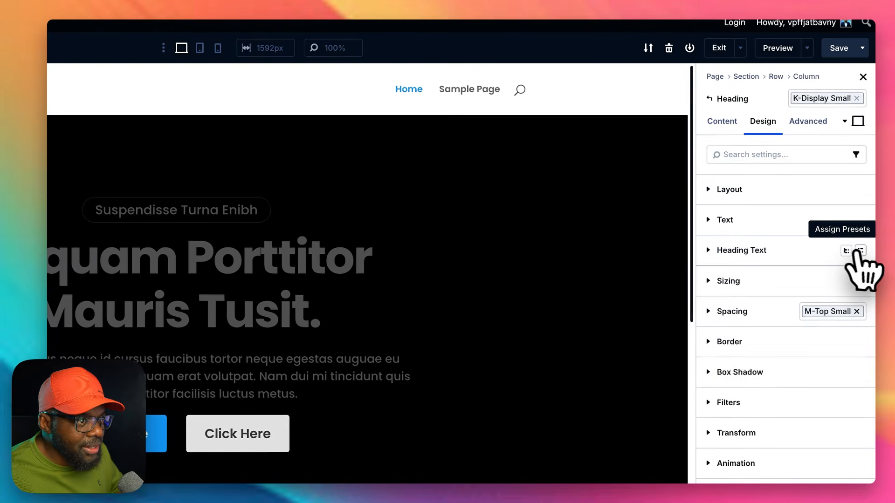
{"action": "left_click", "coordinate": [859, 251]}
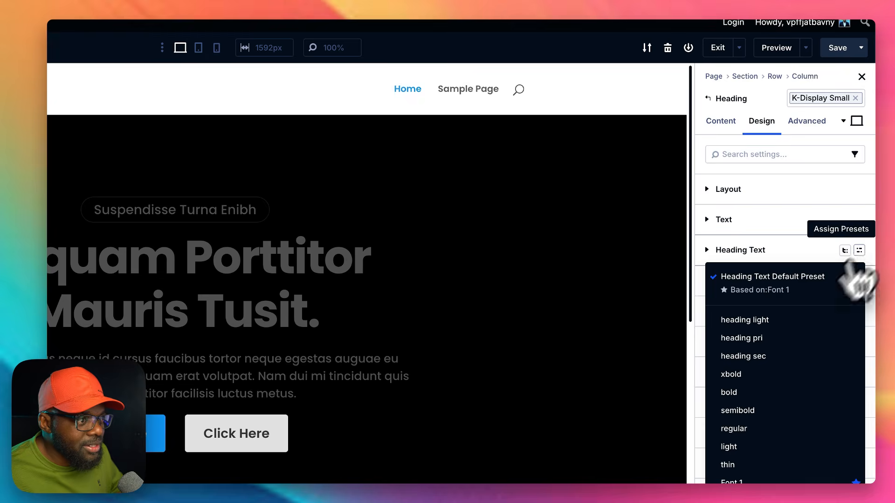
{"action": "left_click", "coordinate": [755, 322]}
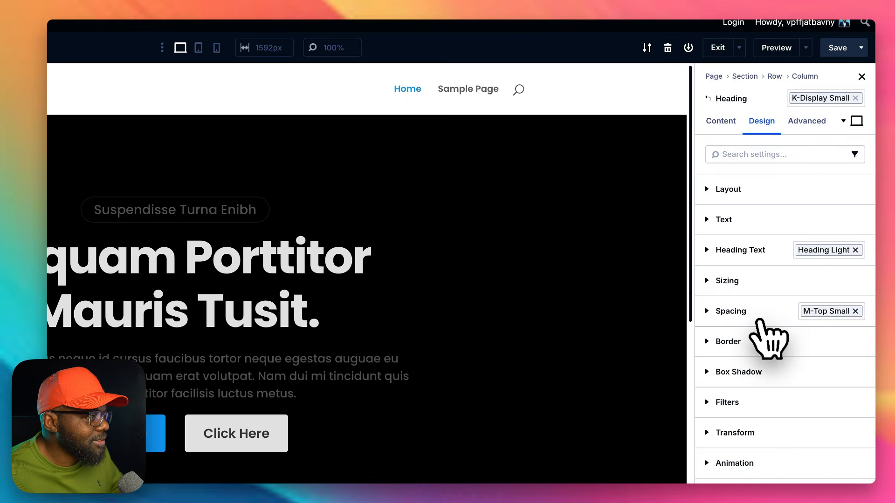
Step: Assign the text light preset to the hero paragraph and to the outlined label above the heading
{"action": "mouse_move", "coordinate": [423, 301]}
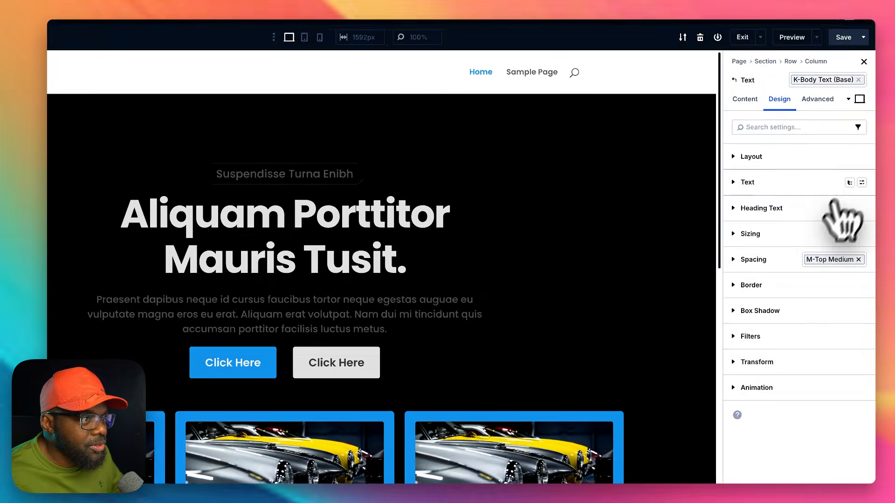
{"action": "left_click", "coordinate": [865, 196]}
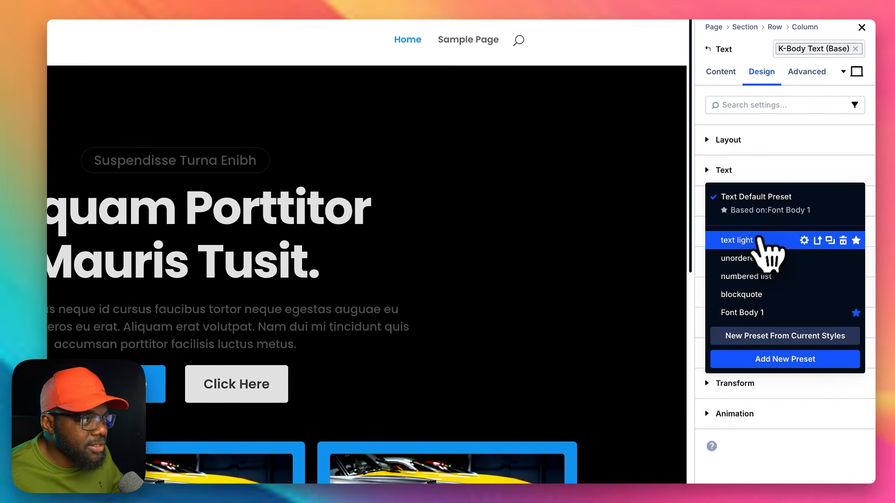
{"action": "left_click", "coordinate": [759, 239]}
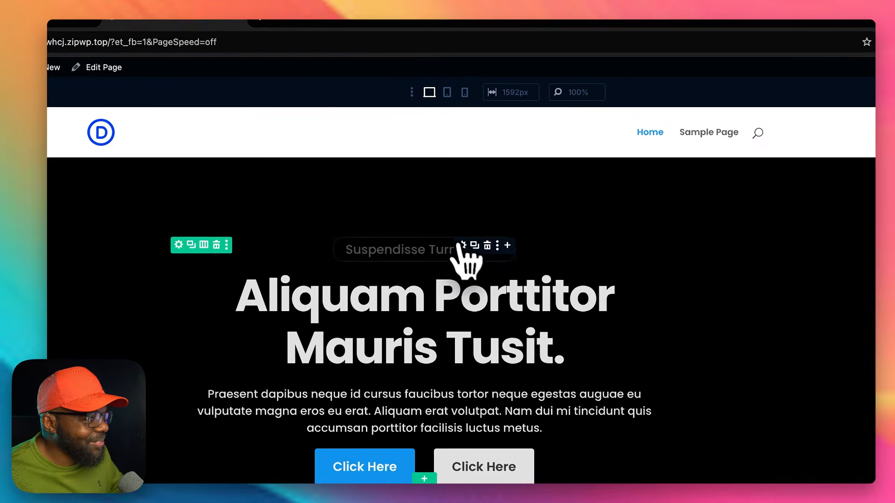
{"action": "left_click", "coordinate": [463, 245]}
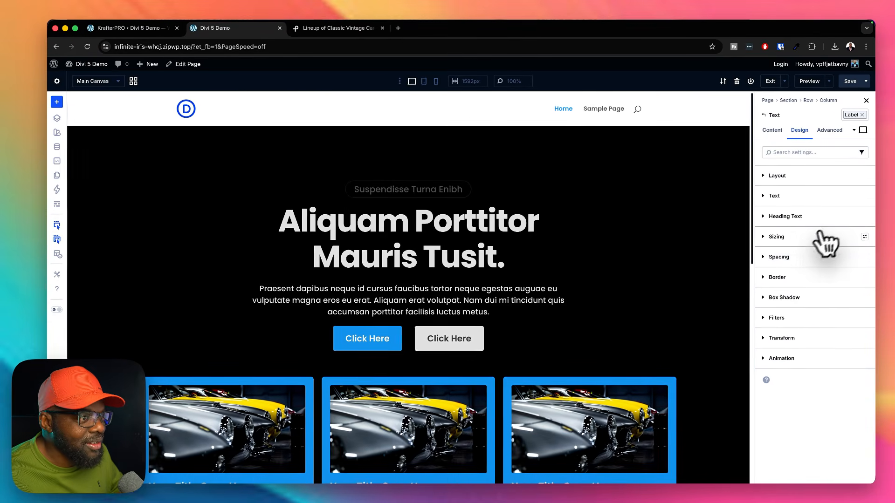
{"action": "left_click", "coordinate": [865, 196]}
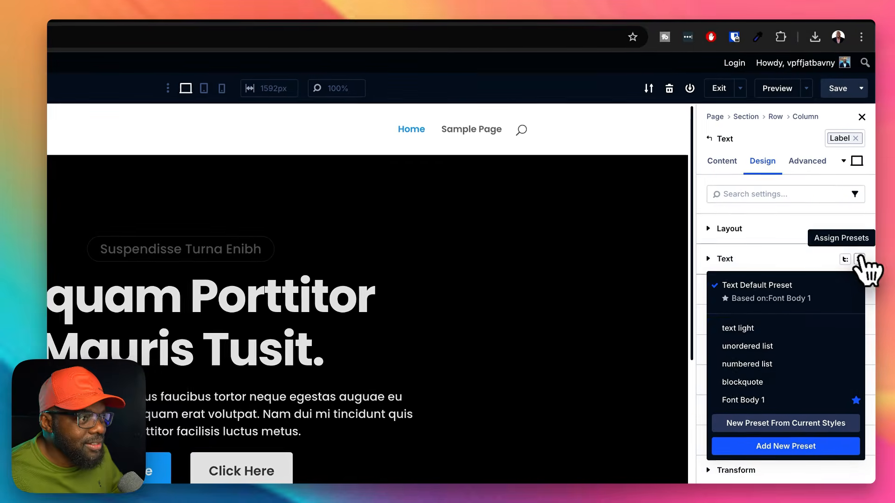
{"action": "left_click", "coordinate": [774, 329]}
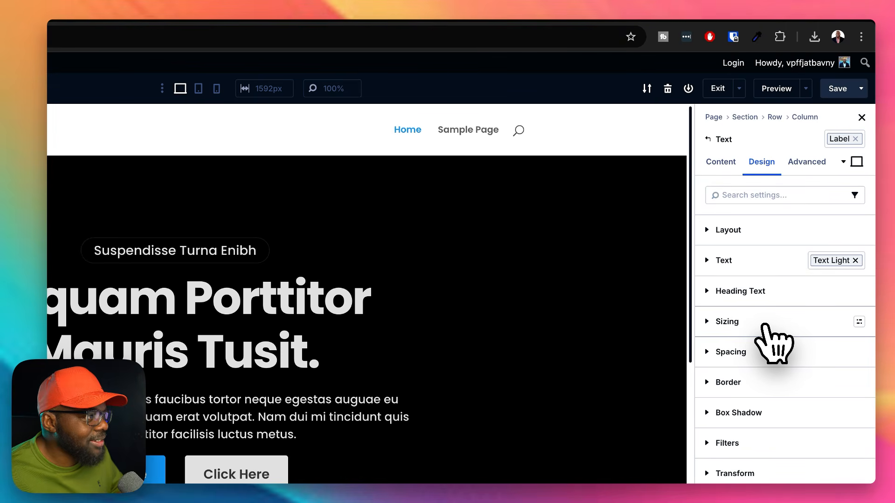
Step: Replace the k-blurb pri preset with k-blurb dark on the first car blurb
{"action": "scroll", "coordinate": [345, 429], "scroll_direction": "down", "scroll_amount": 5}
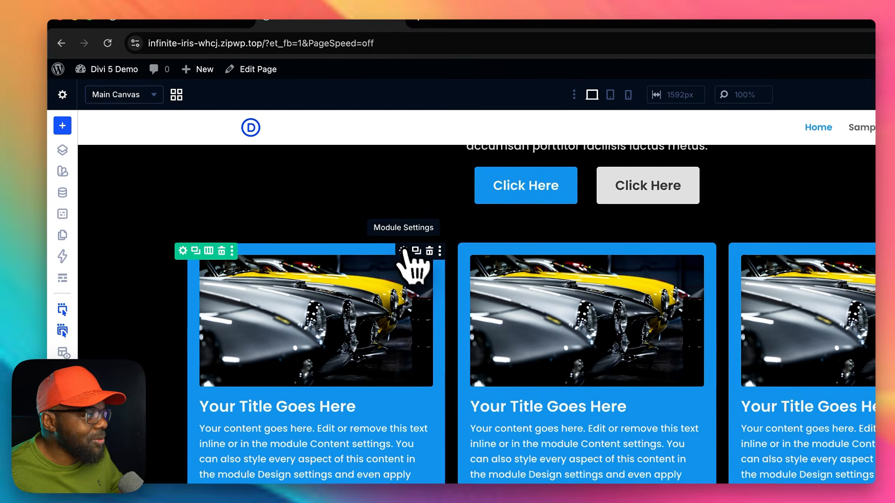
{"action": "left_click", "coordinate": [404, 252]}
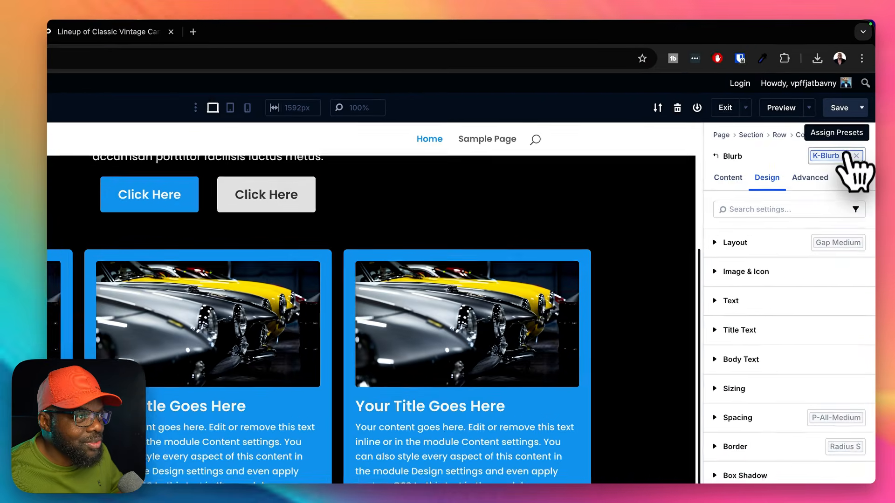
{"action": "left_click", "coordinate": [852, 115]}
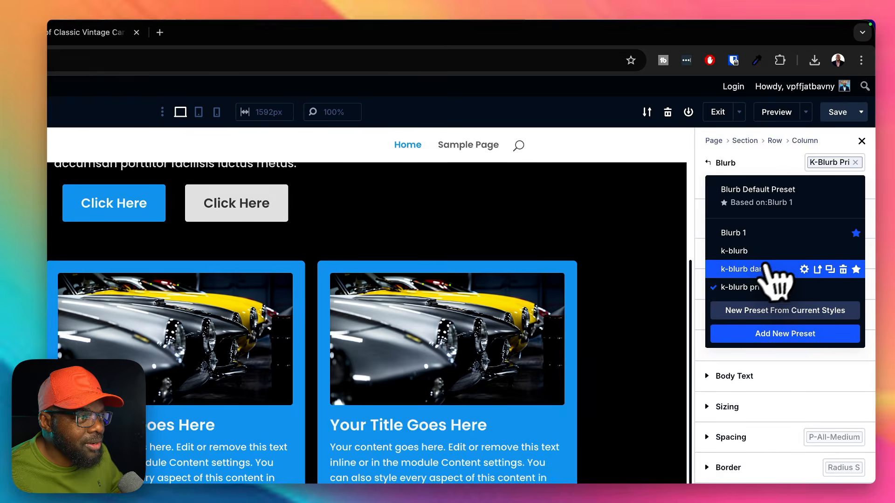
{"action": "left_click", "coordinate": [755, 269]}
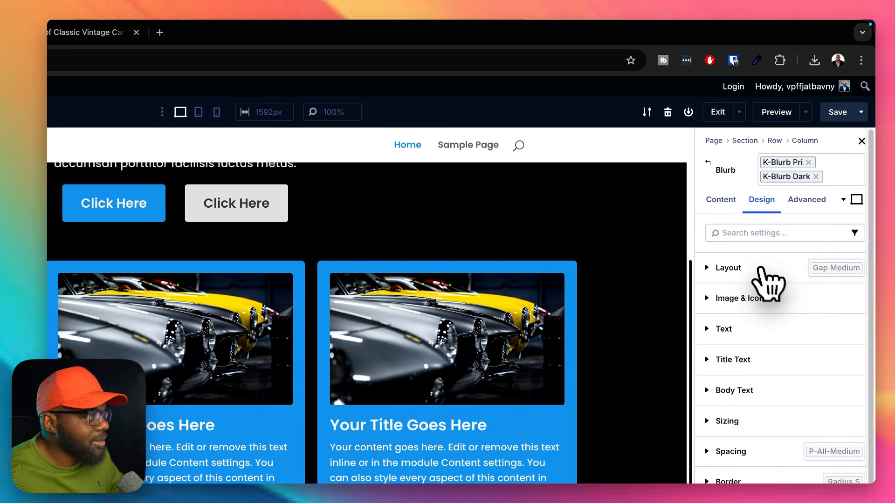
{"action": "left_click", "coordinate": [809, 162]}
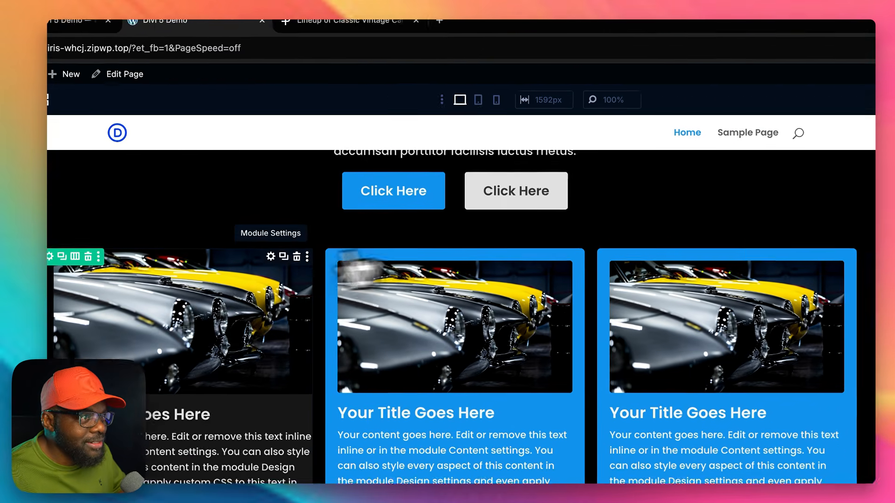
Step: Edit the k-blurb dark preset to include the p-all-medium spacing preset, and save the preset
{"action": "left_click", "coordinate": [404, 252]}
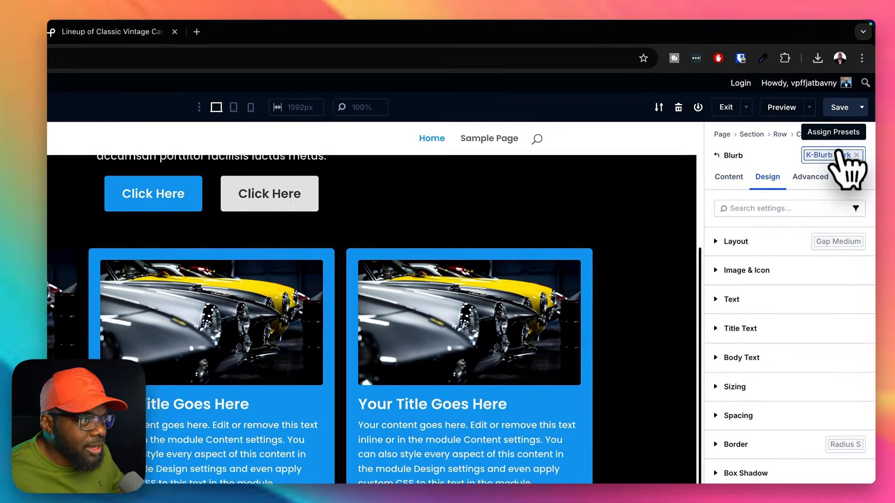
{"action": "left_click", "coordinate": [845, 117]}
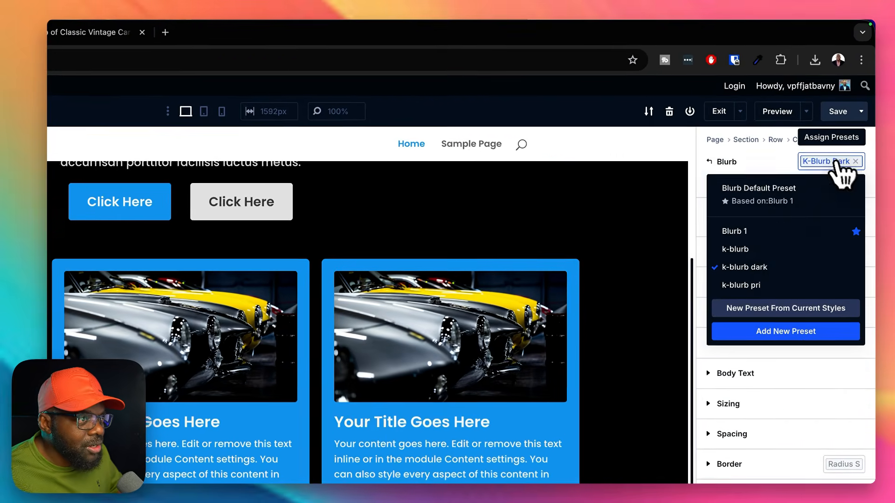
{"action": "mouse_move", "coordinate": [741, 270]}
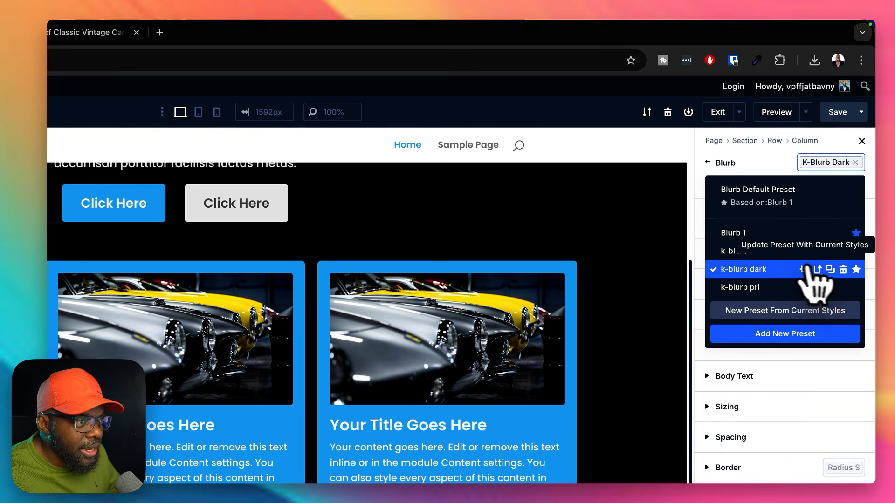
{"action": "left_click", "coordinate": [803, 269]}
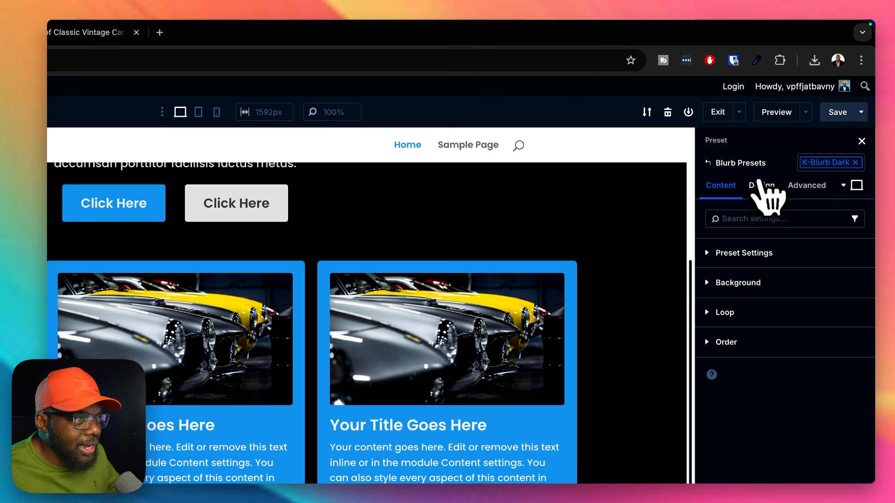
{"action": "left_click", "coordinate": [761, 187]}
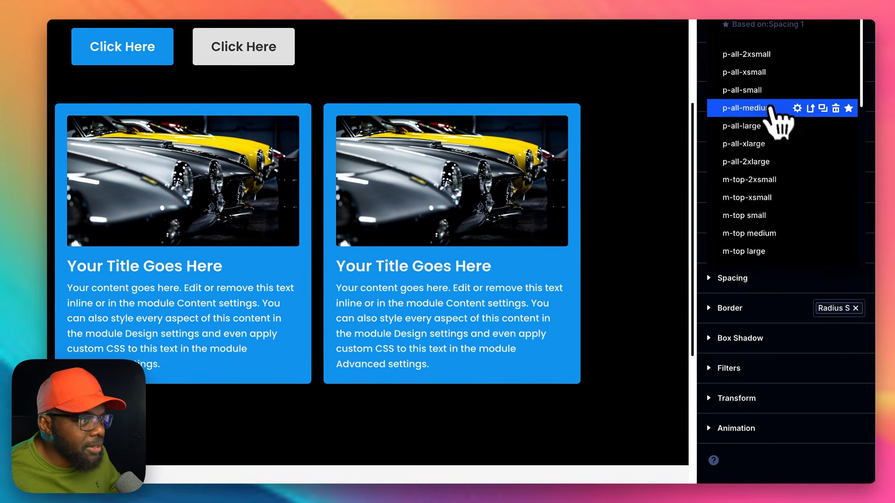
{"action": "left_click", "coordinate": [783, 173]}
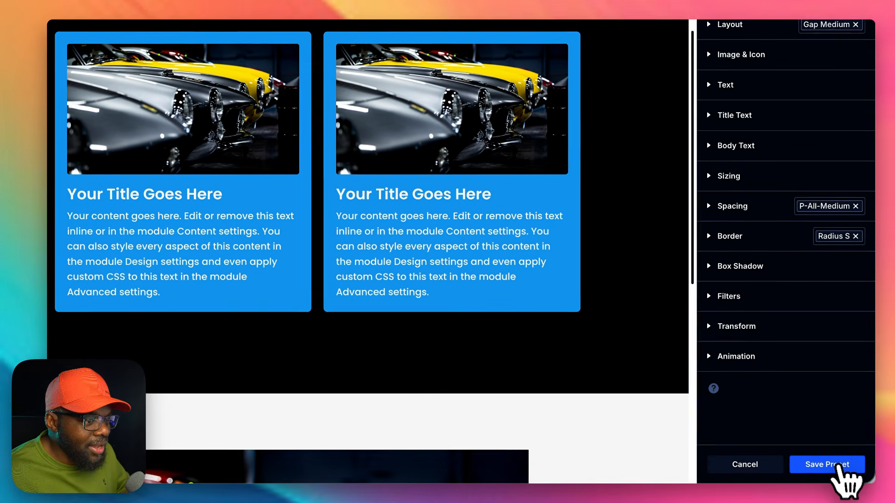
{"action": "left_click", "coordinate": [857, 470]}
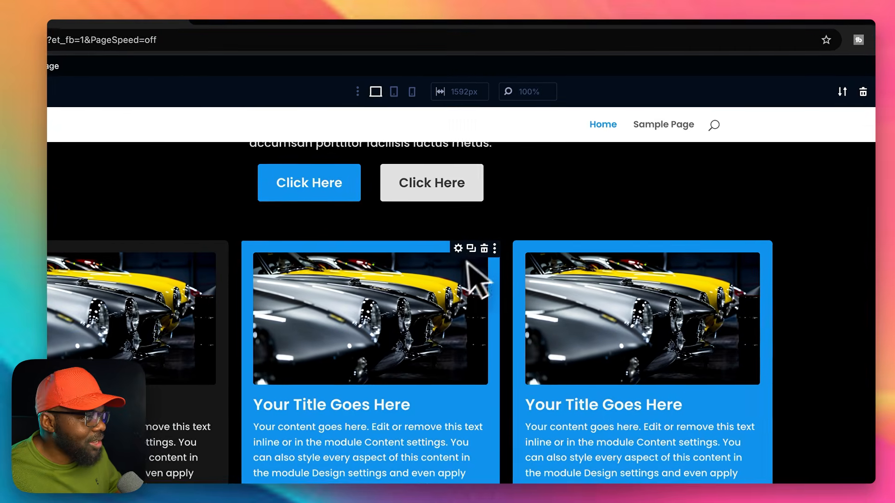
Step: Replace the k-blurb pri preset with k-blurb dark on the second and third car blurbs
{"action": "left_click", "coordinate": [459, 248]}
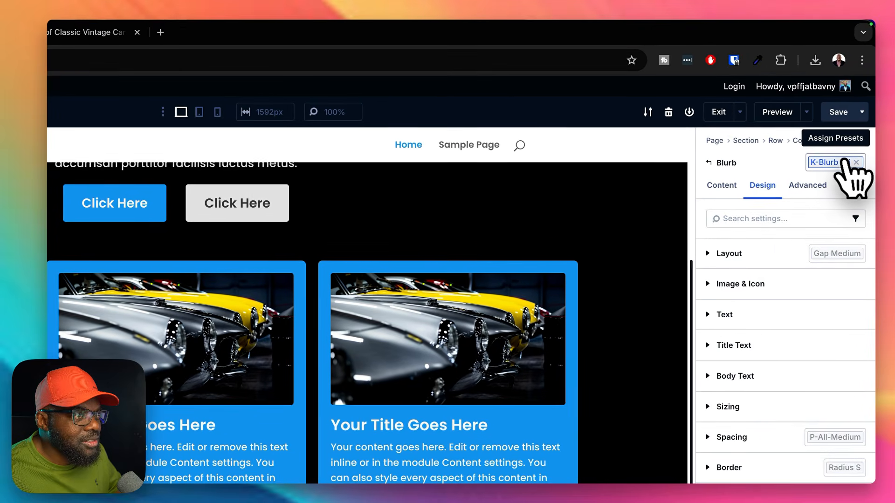
{"action": "left_click", "coordinate": [858, 162]}
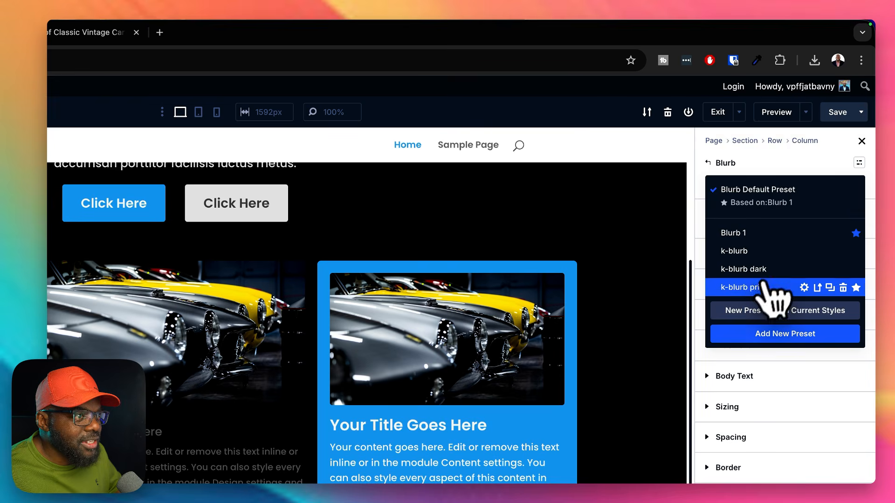
{"action": "left_click", "coordinate": [753, 269]}
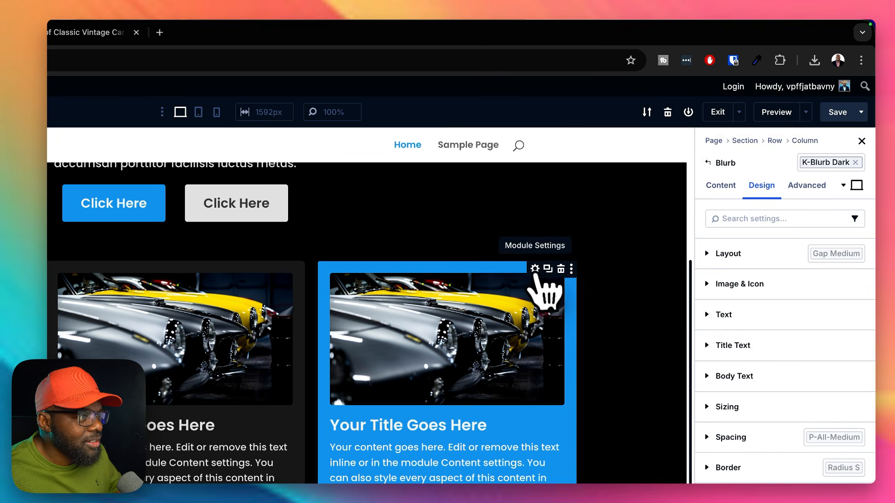
{"action": "left_click", "coordinate": [855, 163]}
{"action": "left_click", "coordinate": [859, 162]}
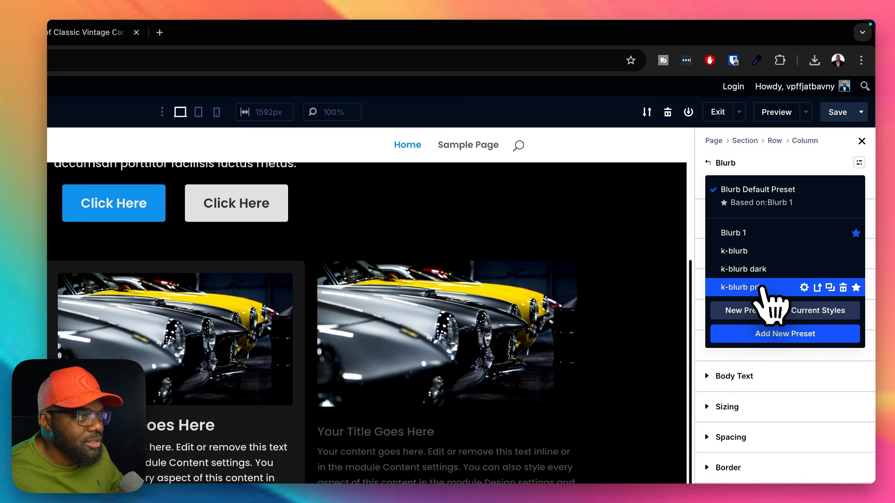
{"action": "left_click", "coordinate": [767, 269]}
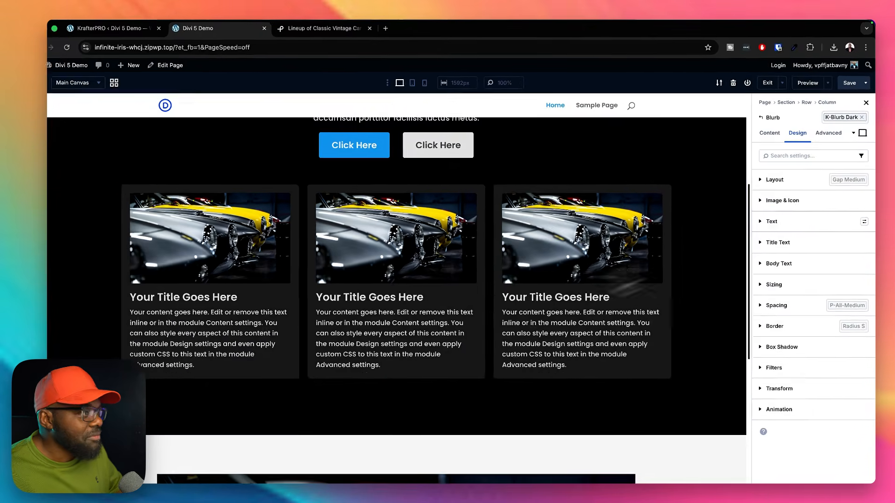
Step: Check the dark hero, the blurbs and the large image section on the Home page, and save the page
{"action": "scroll", "coordinate": [436, 417], "scroll_direction": "up", "scroll_amount": 5}
{"action": "scroll", "coordinate": [663, 283], "scroll_direction": "down", "scroll_amount": 8}
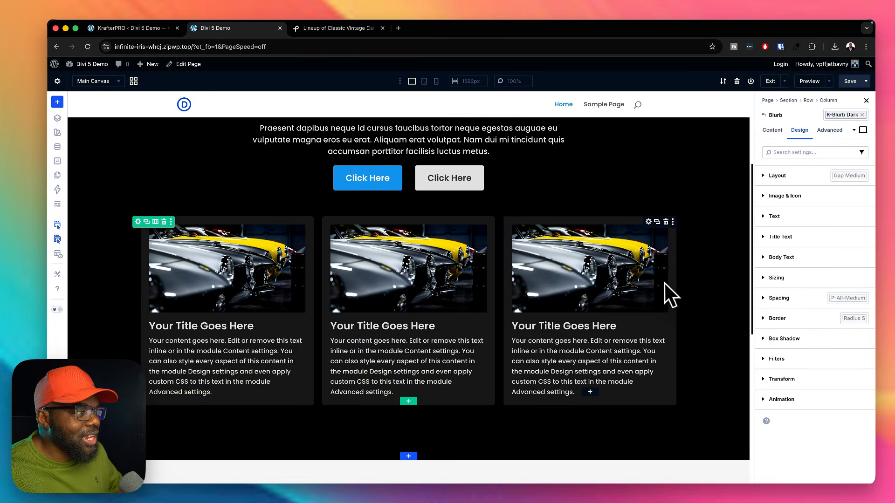
{"action": "scroll", "coordinate": [672, 289], "scroll_direction": "down", "scroll_amount": 3}
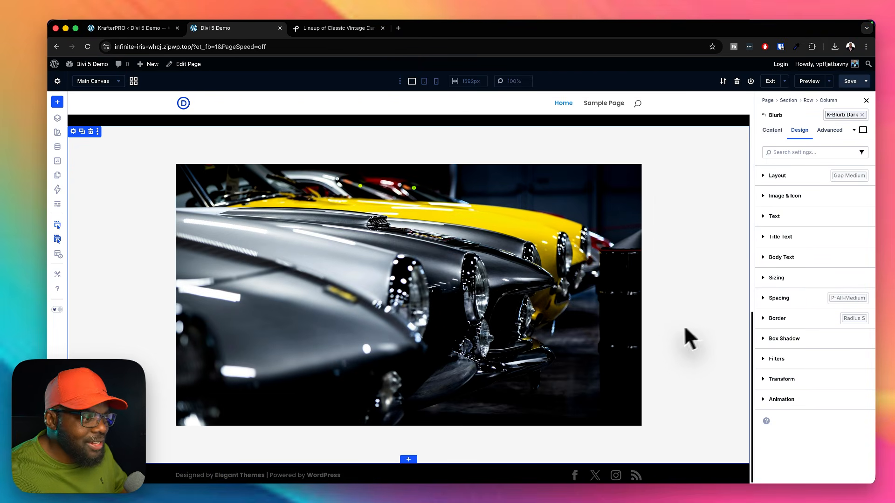
{"action": "scroll", "coordinate": [678, 326], "scroll_direction": "up", "scroll_amount": 10}
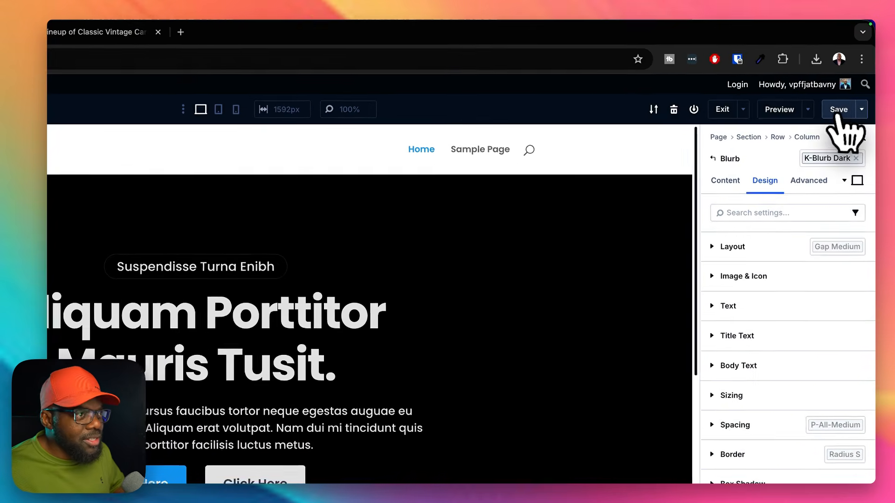
{"action": "left_click", "coordinate": [850, 81]}
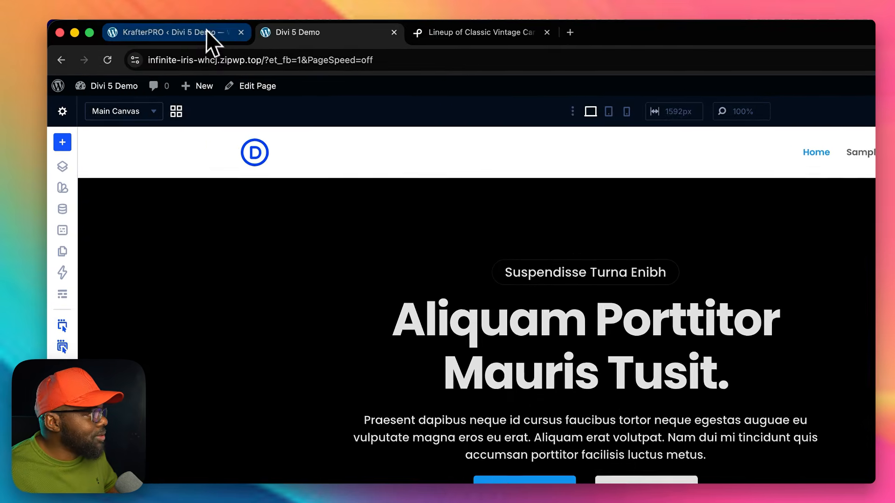
Step: Switch to the KrafterPRO admin page and open its export options with the list of included variables and presets
{"action": "left_click", "coordinate": [206, 32]}
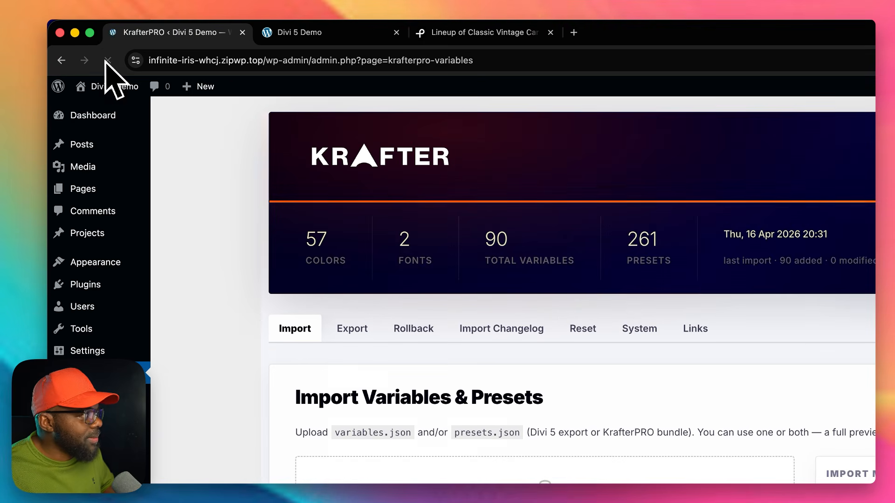
{"action": "left_click", "coordinate": [355, 330]}
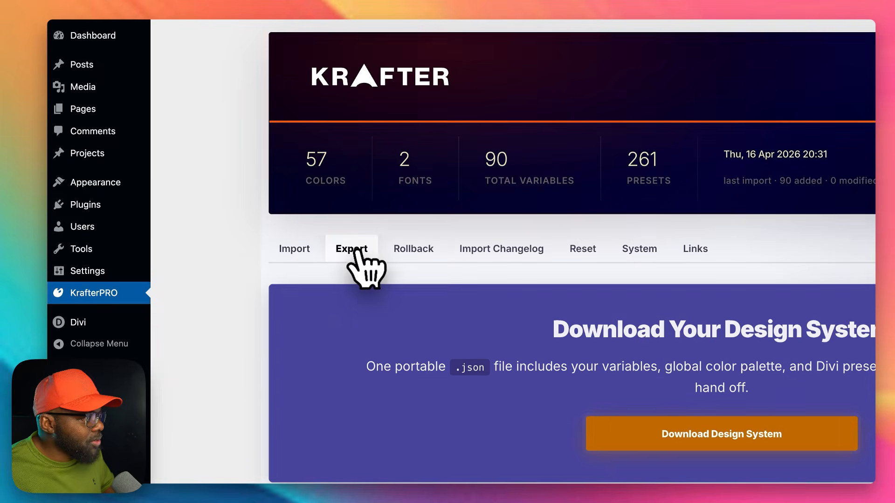
{"action": "scroll", "coordinate": [420, 373], "scroll_direction": "down", "scroll_amount": 5}
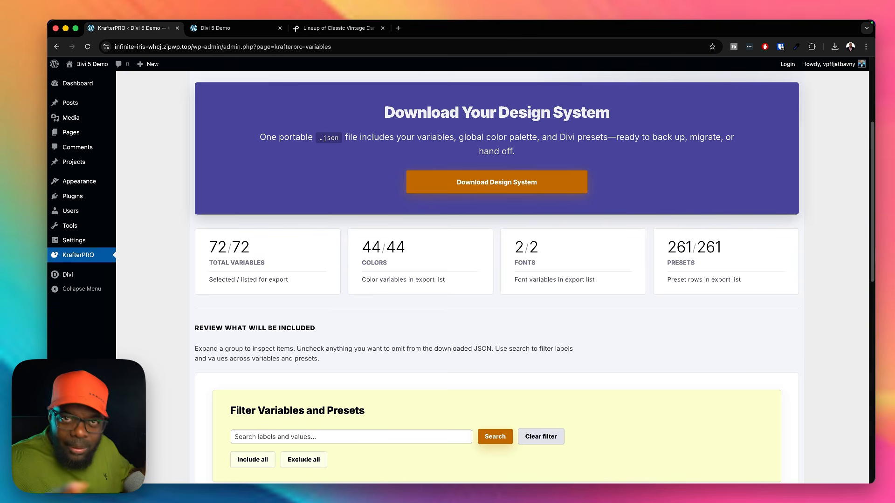
{"action": "scroll", "coordinate": [441, 395], "scroll_direction": "down", "scroll_amount": 5}
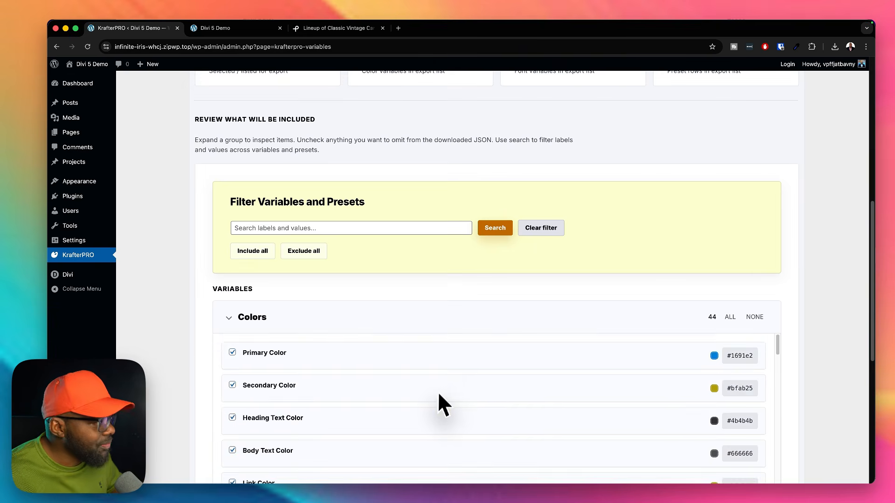
Step: Filter the export list by "text", review the matching variables and presets, and clear the filter
{"action": "left_click", "coordinate": [492, 252]}
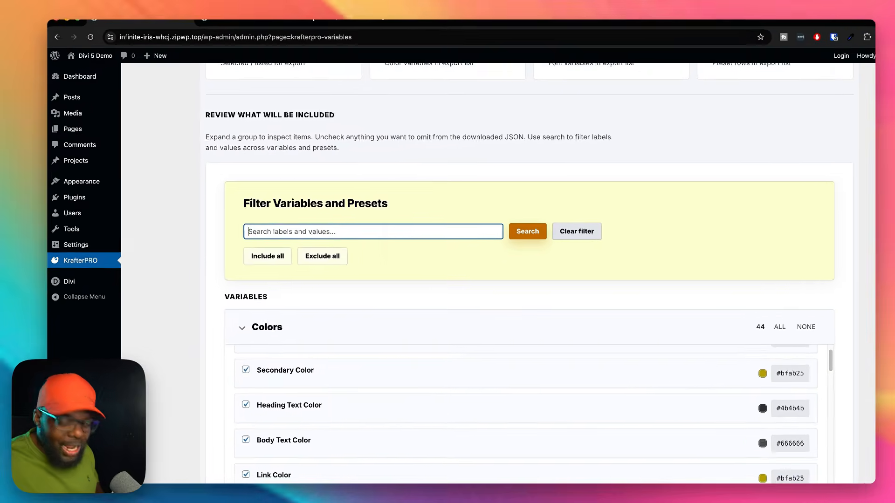
{"action": "type", "text": "text"}
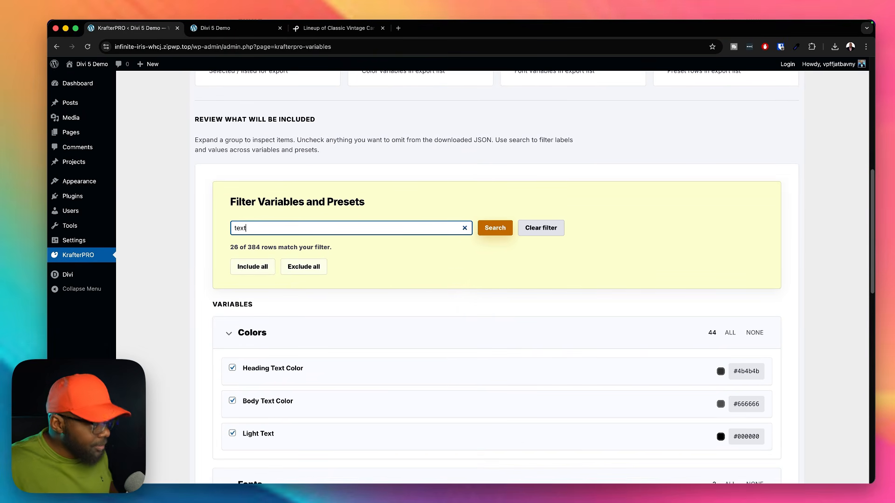
{"action": "scroll", "coordinate": [866, 366], "scroll_direction": "down", "scroll_amount": 4}
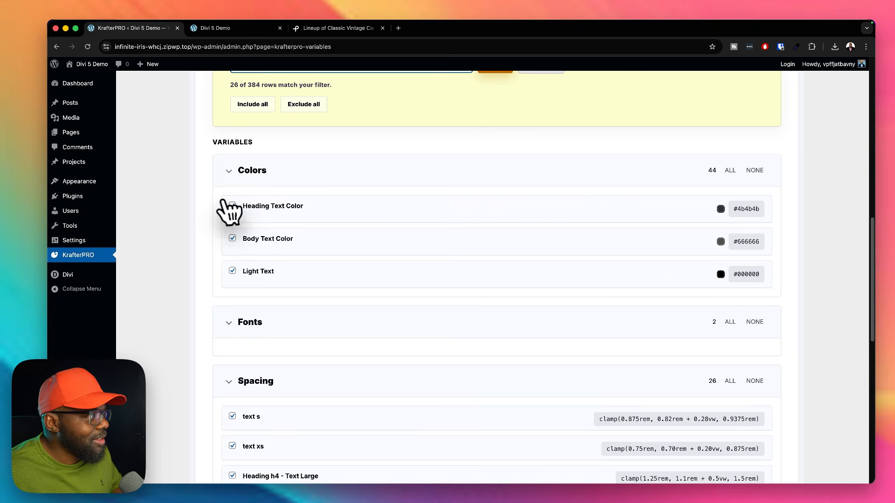
{"action": "scroll", "coordinate": [234, 307], "scroll_direction": "down", "scroll_amount": 3}
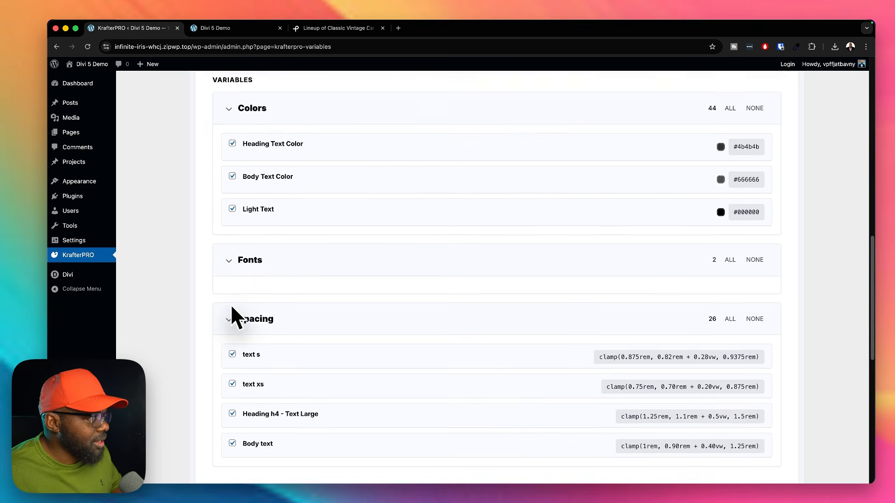
{"action": "scroll", "coordinate": [231, 307], "scroll_direction": "down", "scroll_amount": 10}
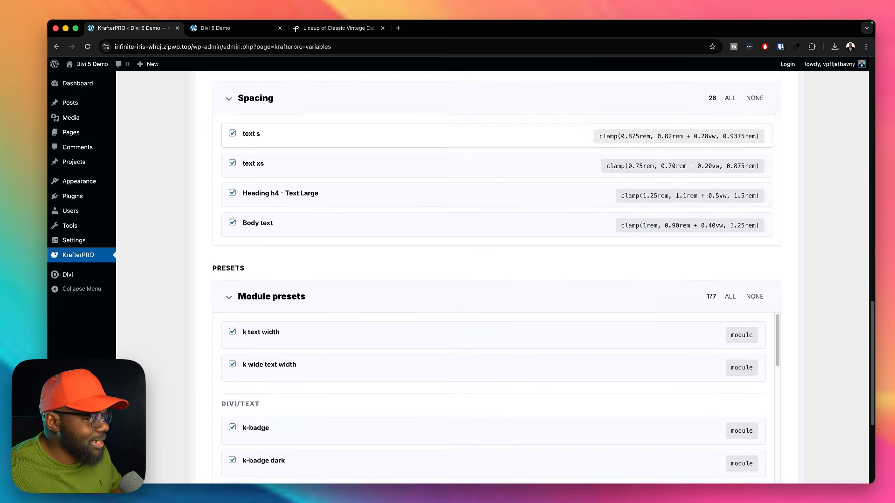
{"action": "scroll", "coordinate": [497, 275], "scroll_direction": "up", "scroll_amount": 20}
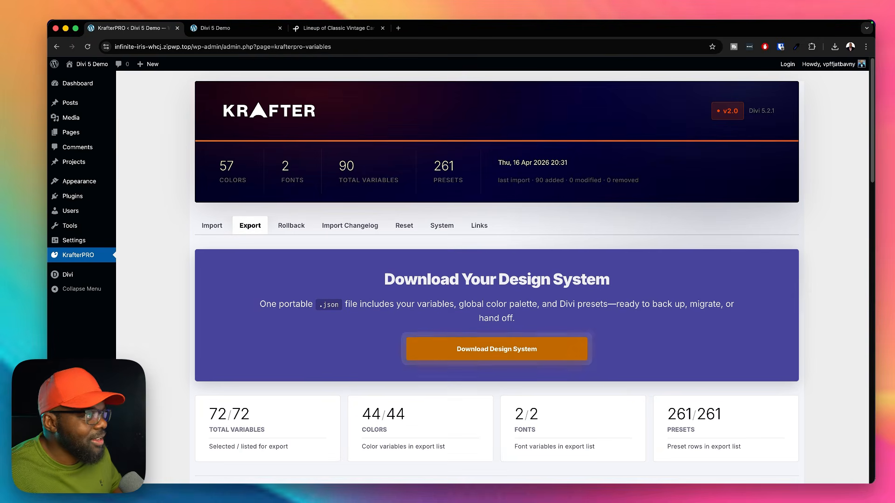
{"action": "scroll", "coordinate": [278, 276], "scroll_direction": "down", "scroll_amount": 10}
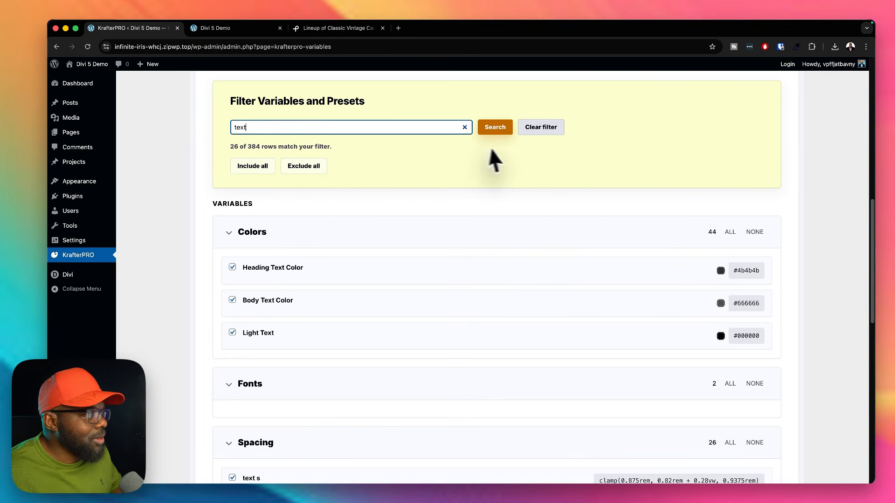
{"action": "left_click", "coordinate": [539, 128]}
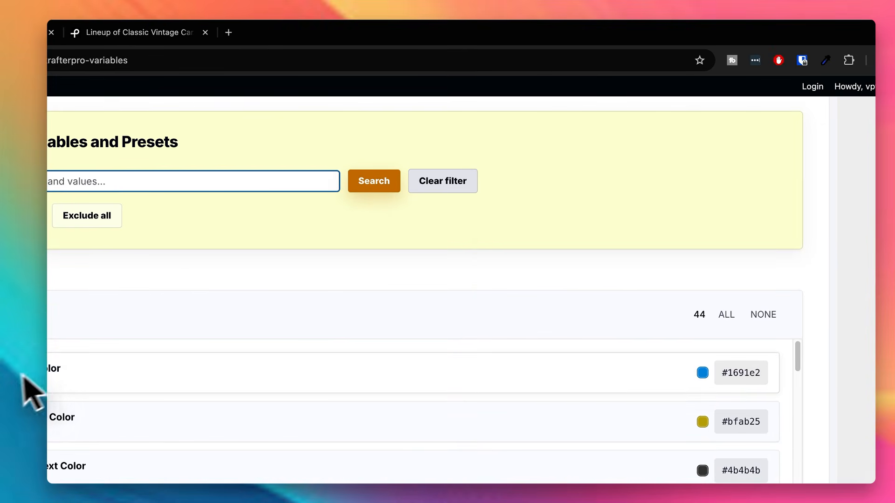
Step: Exclude Primary Color and Secondary Color from the design system export
{"action": "scroll", "coordinate": [409, 280], "scroll_direction": "up", "scroll_amount": 5}
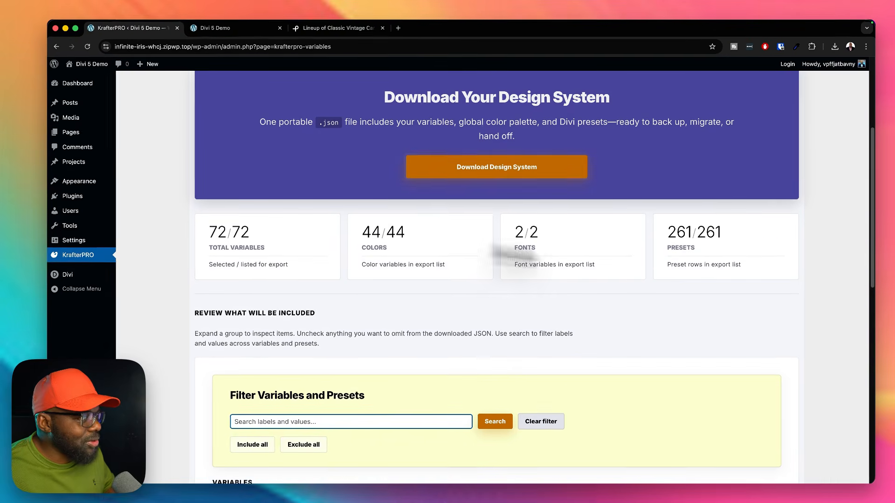
{"action": "scroll", "coordinate": [426, 414], "scroll_direction": "down", "scroll_amount": 4}
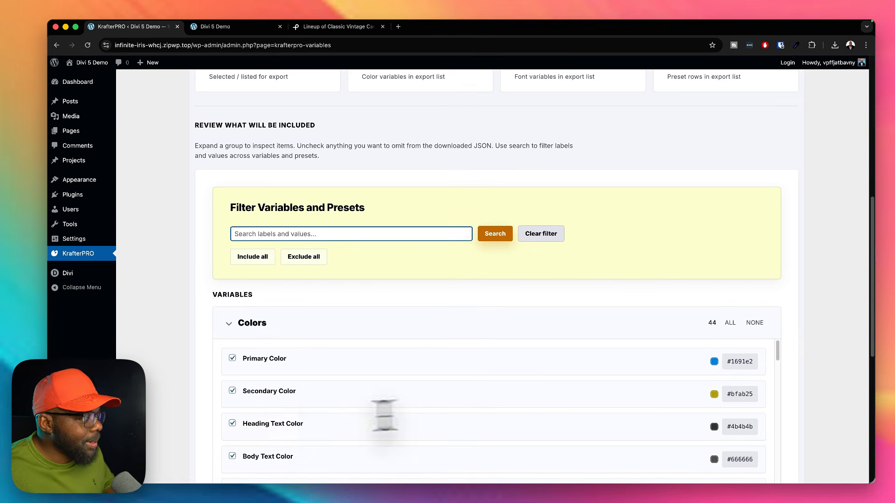
{"action": "scroll", "coordinate": [281, 409], "scroll_direction": "down", "scroll_amount": 1}
{"action": "scroll", "coordinate": [345, 435], "scroll_direction": "up", "scroll_amount": 1}
{"action": "scroll", "coordinate": [827, 334], "scroll_direction": "down", "scroll_amount": 3}
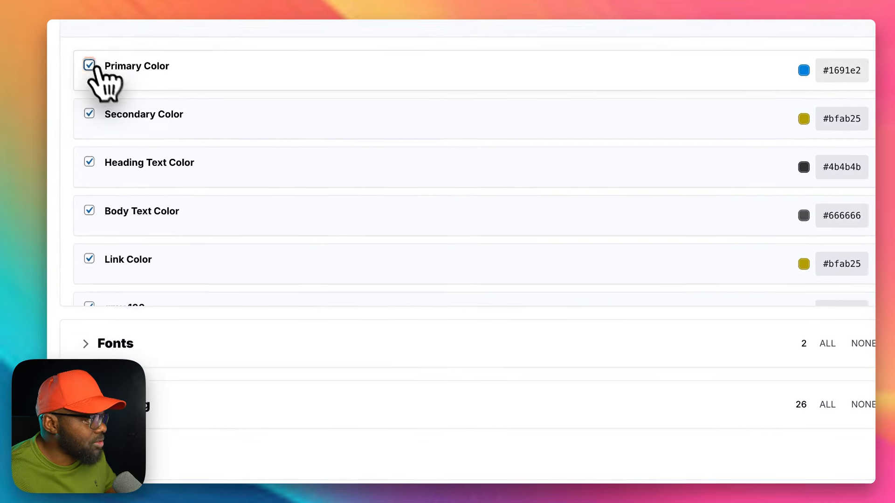
{"action": "left_click", "coordinate": [89, 65]}
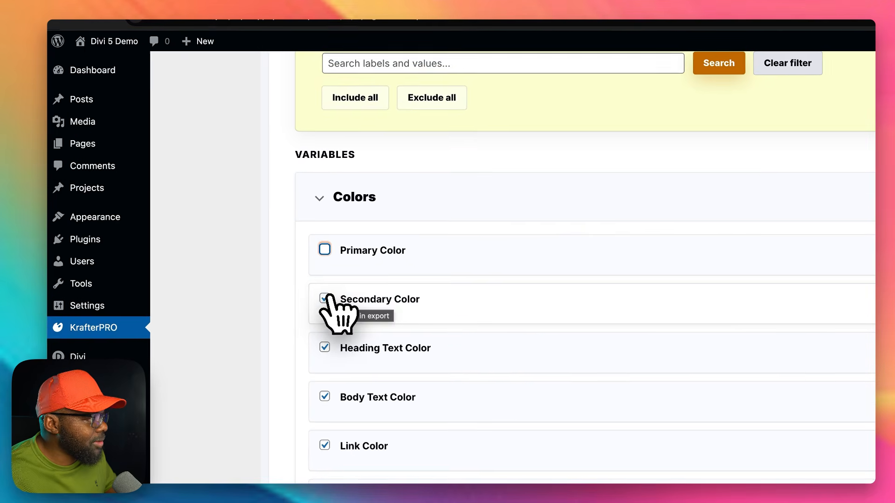
{"action": "left_click", "coordinate": [326, 299]}
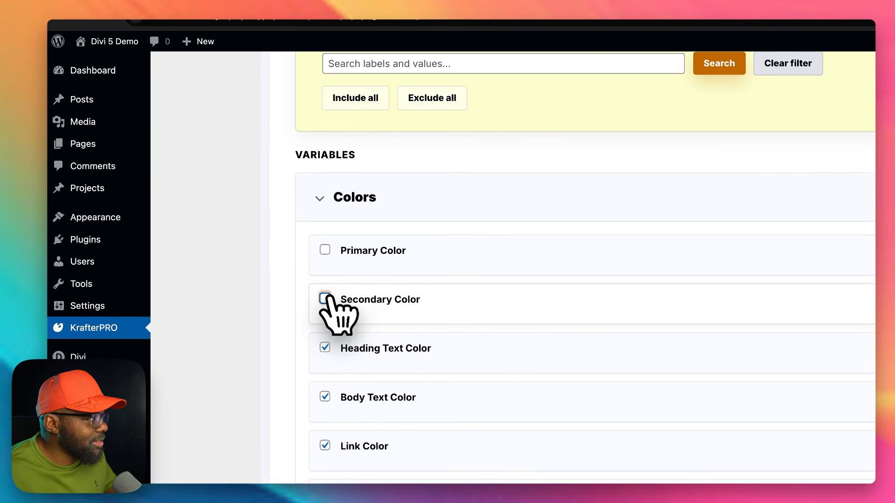
Step: Limit the exported color variables to Primary Color, Secondary Color, Heading Text Color and Body Text Color
{"action": "scroll", "coordinate": [390, 382], "scroll_direction": "down", "scroll_amount": 5}
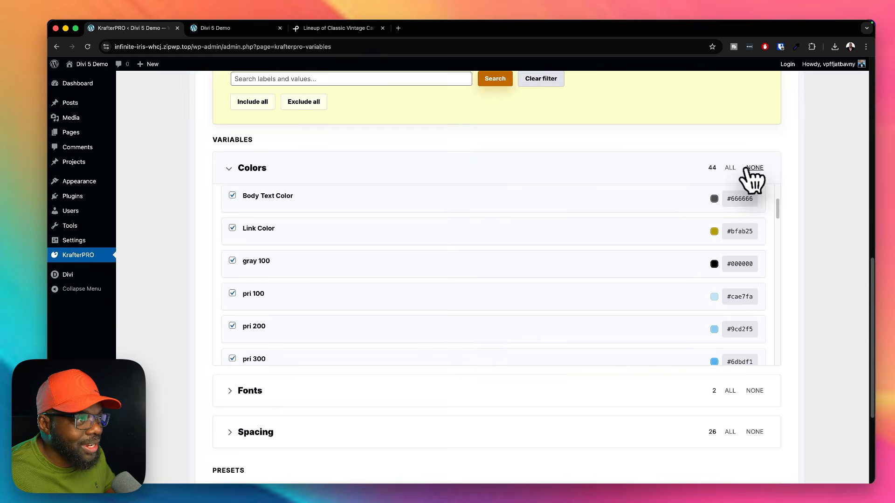
{"action": "scroll", "coordinate": [353, 356], "scroll_direction": "up", "scroll_amount": 4}
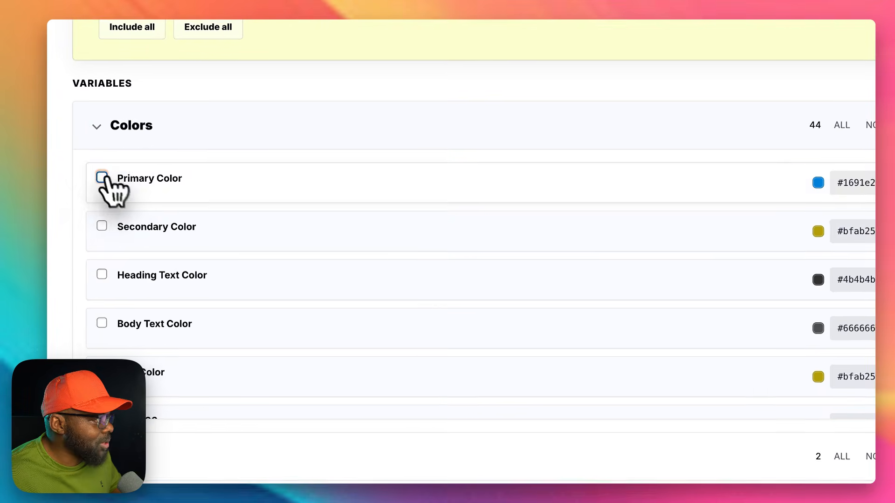
{"action": "left_click", "coordinate": [101, 177]}
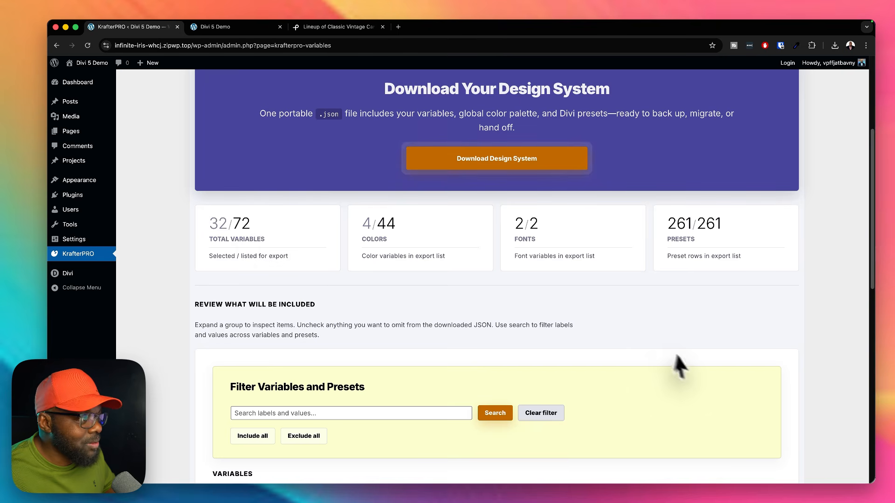
Step: Exclude the Heading font from the export, collapse the font variables and check the export totals
{"action": "scroll", "coordinate": [685, 359], "scroll_direction": "down", "scroll_amount": 10}
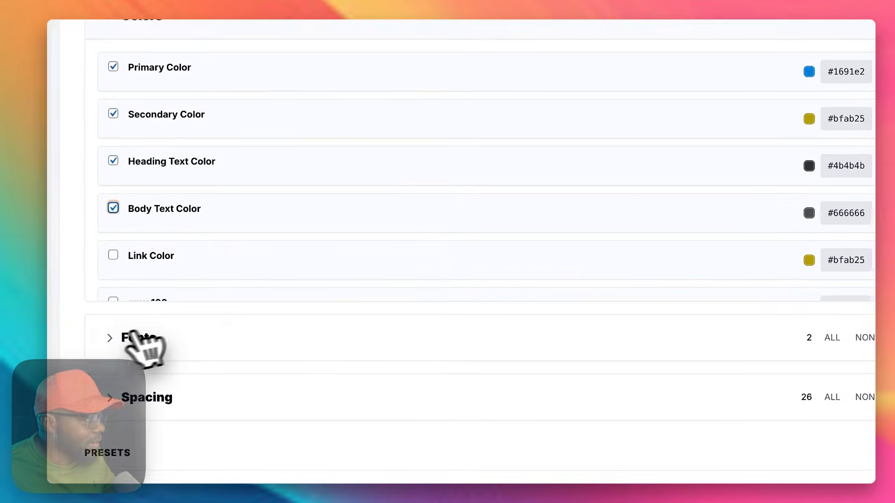
{"action": "left_click", "coordinate": [240, 316]}
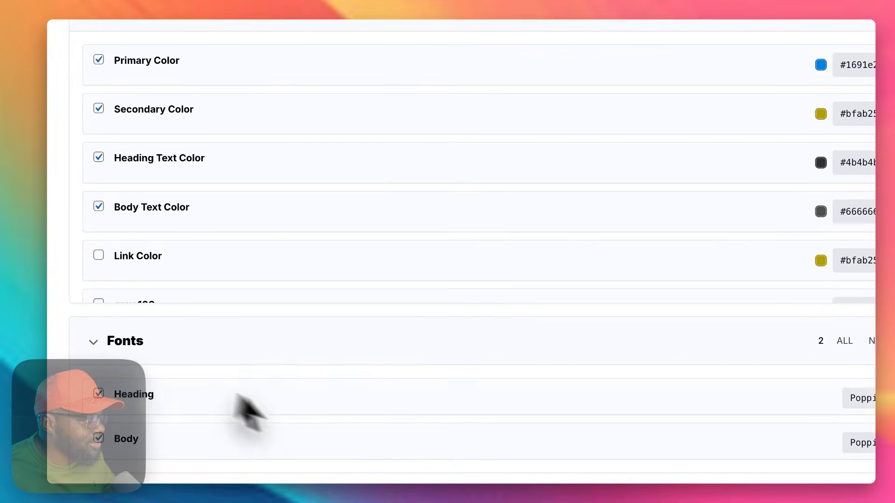
{"action": "scroll", "coordinate": [290, 420], "scroll_direction": "down", "scroll_amount": 3}
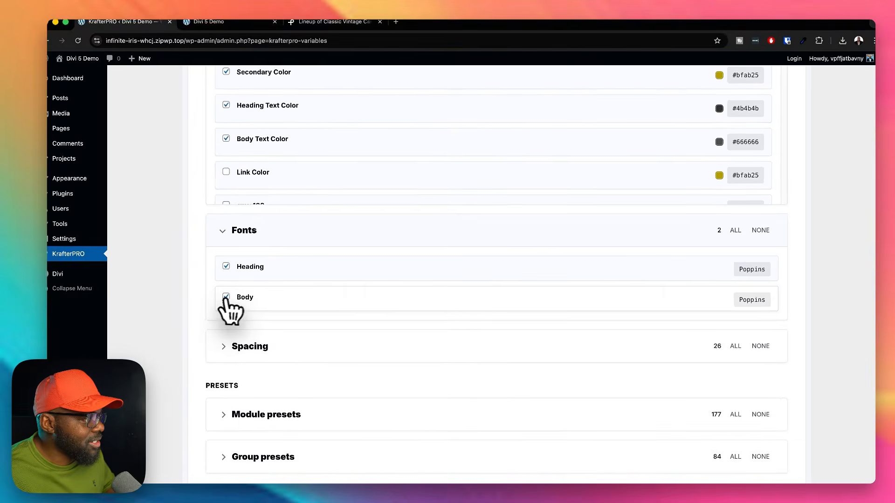
{"action": "left_click", "coordinate": [225, 266]}
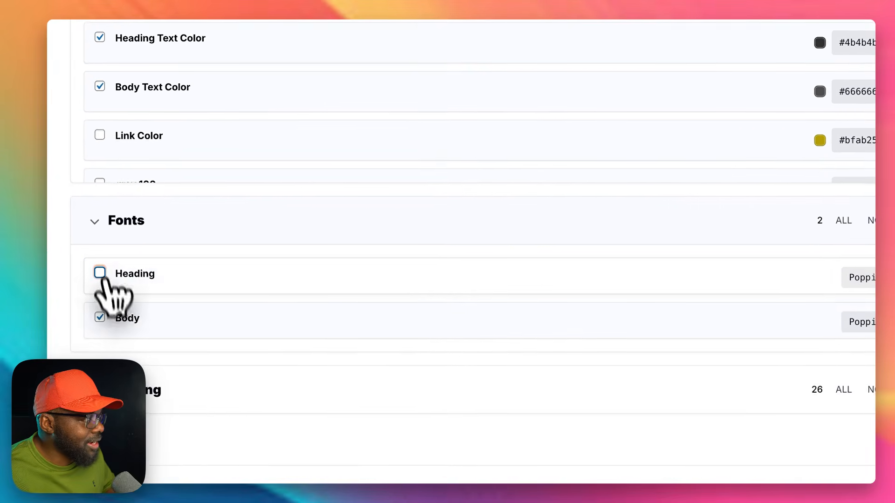
{"action": "left_click", "coordinate": [103, 221]}
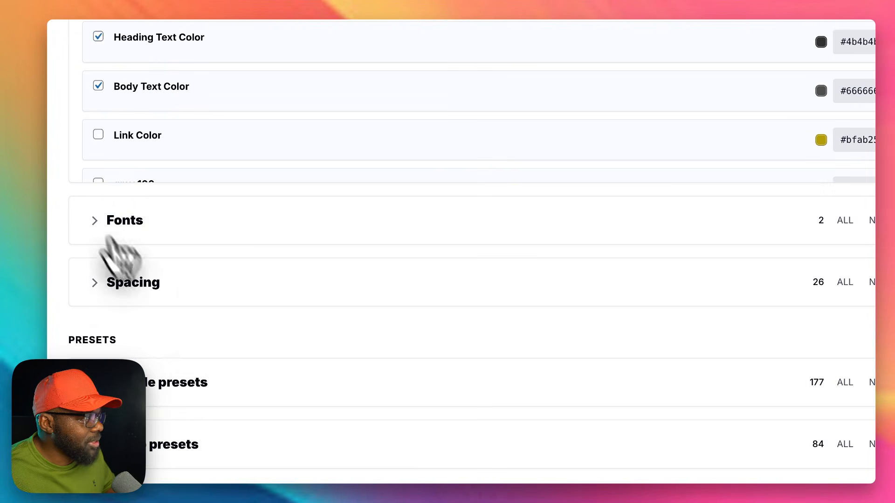
{"action": "scroll", "coordinate": [401, 358], "scroll_direction": "up", "scroll_amount": 15}
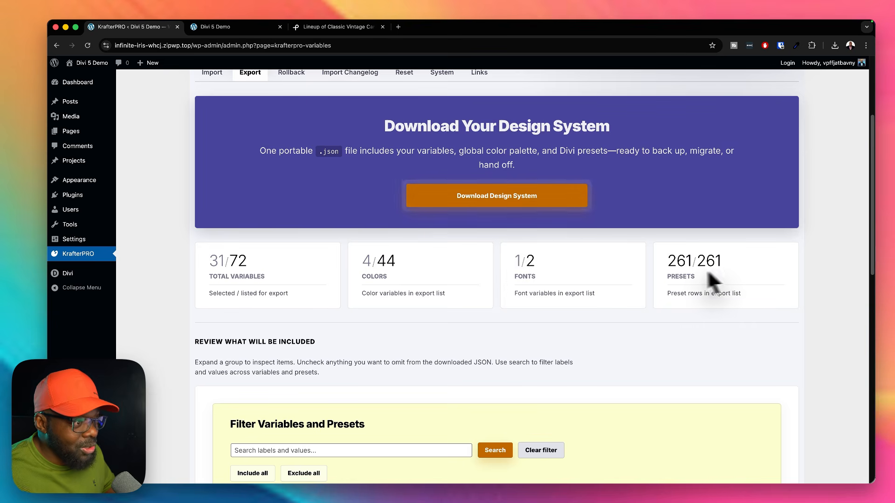
Step: Exclude several module presets from the export, including Accordion Preset 1 and Audio 1, and check the export totals
{"action": "scroll", "coordinate": [785, 334], "scroll_direction": "down", "scroll_amount": 10}
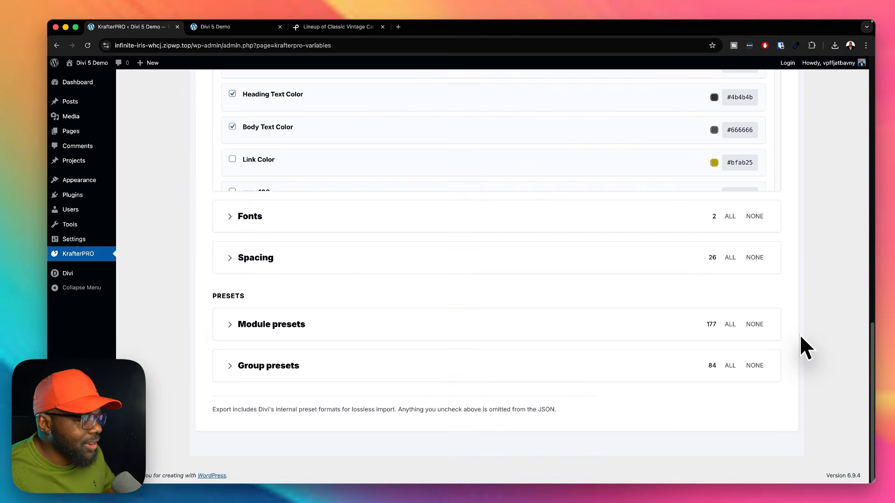
{"action": "left_click", "coordinate": [232, 324]}
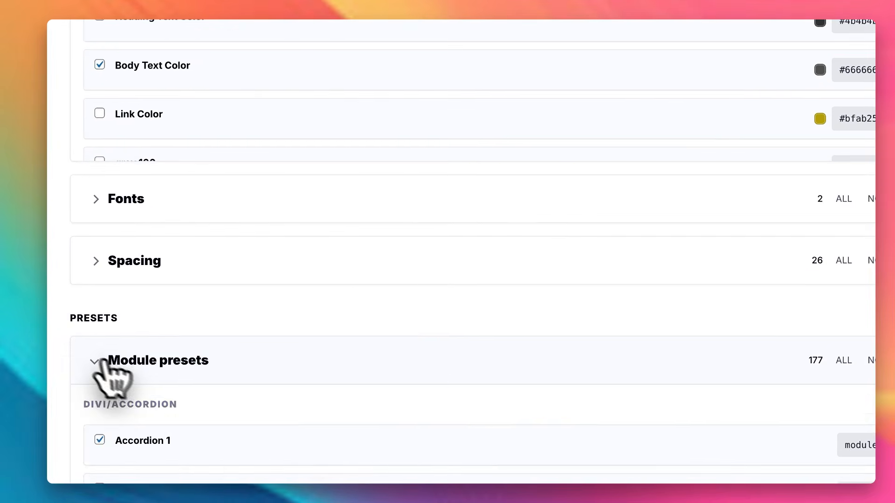
{"action": "scroll", "coordinate": [310, 425], "scroll_direction": "down", "scroll_amount": 4}
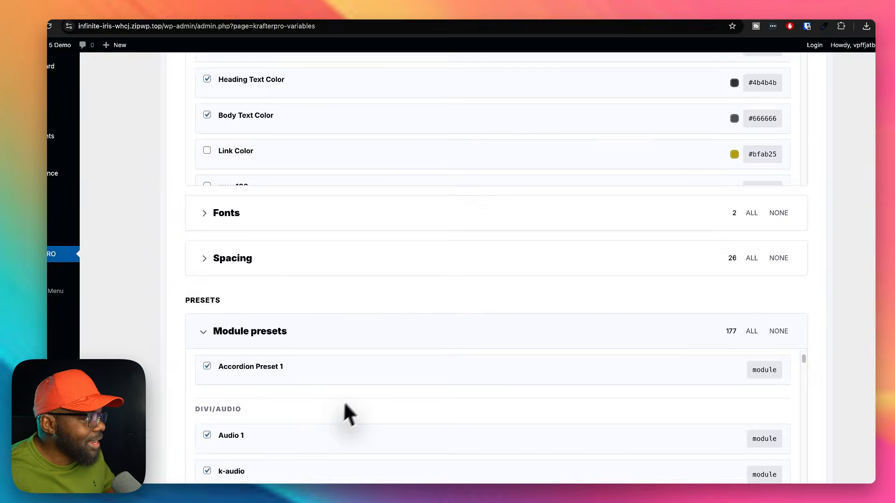
{"action": "scroll", "coordinate": [354, 401], "scroll_direction": "up", "scroll_amount": 1}
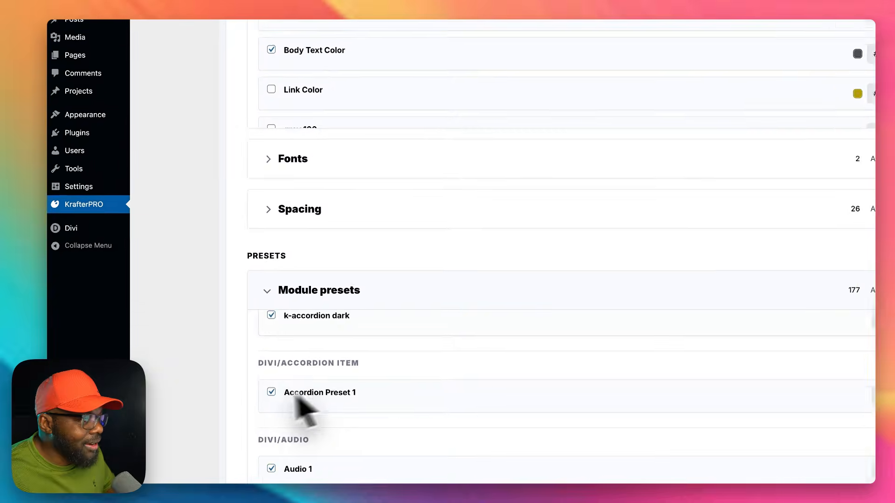
{"action": "left_click", "coordinate": [207, 423]}
{"action": "scroll", "coordinate": [357, 413], "scroll_direction": "down", "scroll_amount": 2}
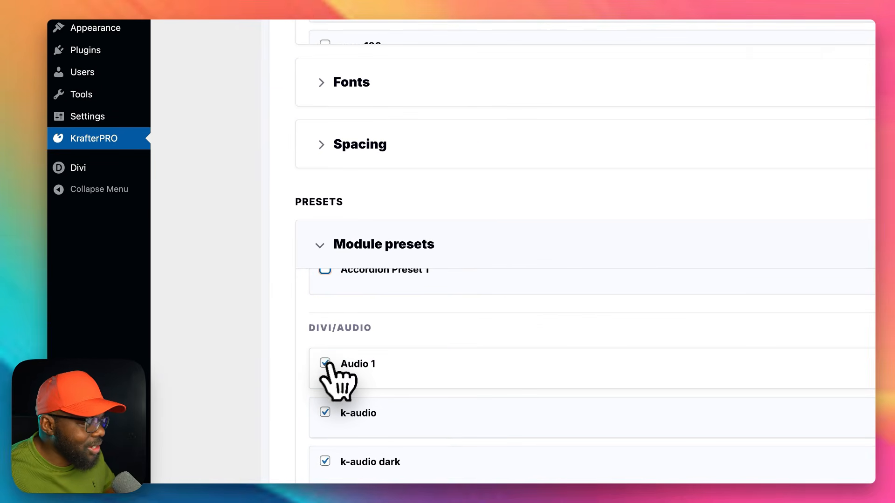
{"action": "scroll", "coordinate": [373, 405], "scroll_direction": "down", "scroll_amount": 2}
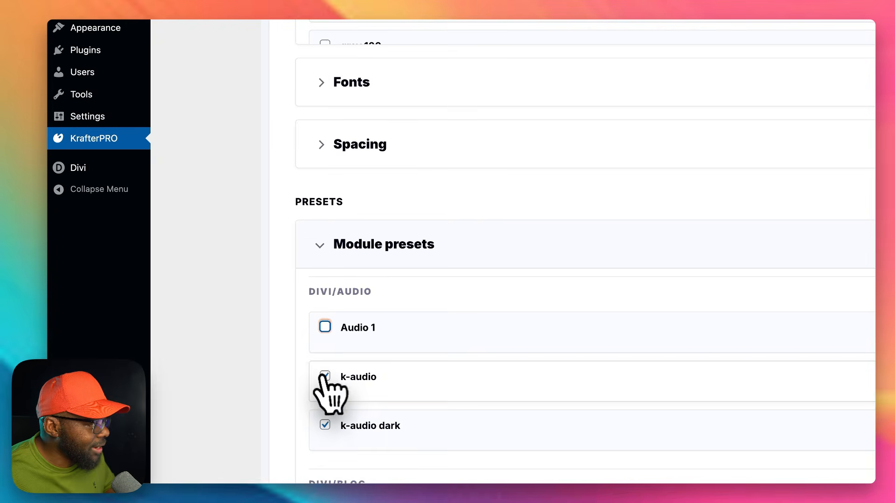
{"action": "scroll", "coordinate": [632, 368], "scroll_direction": "up", "scroll_amount": 15}
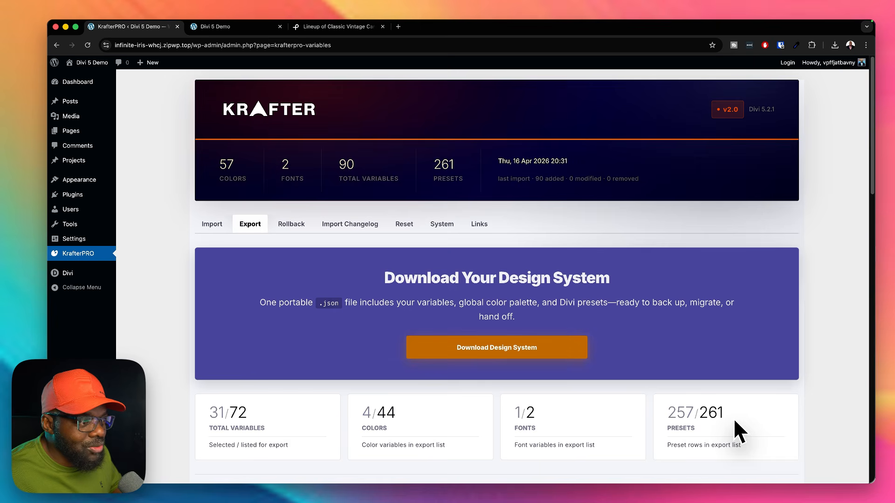
Step: Download the selected design system as a JSON file and check the exported file in the Downloads folder
{"action": "scroll", "coordinate": [819, 396], "scroll_direction": "down", "scroll_amount": 2}
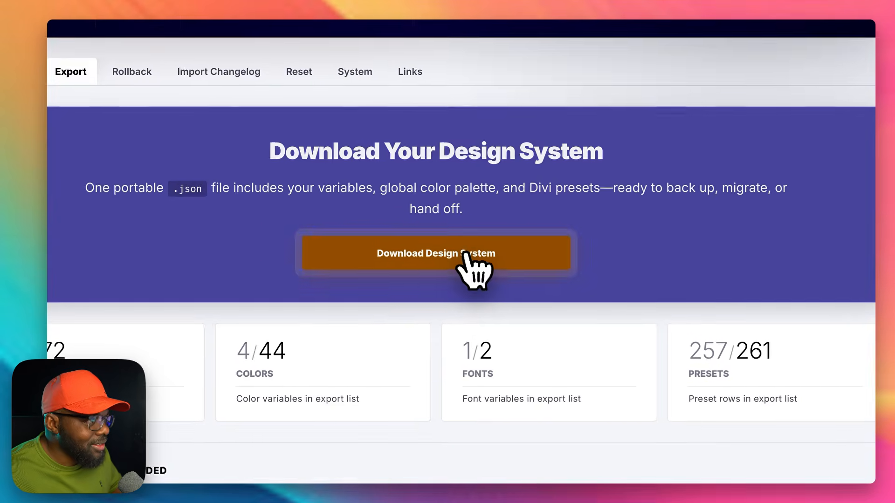
{"action": "left_click", "coordinate": [515, 311]}
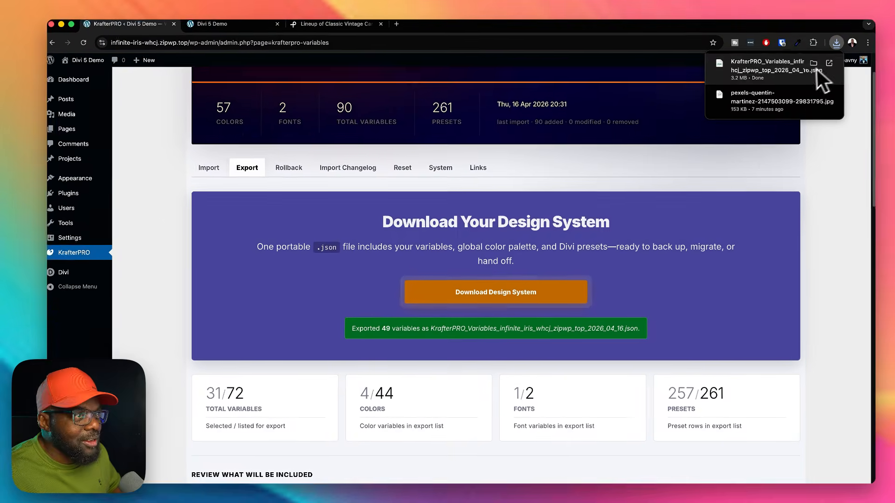
{"action": "left_click_drag", "start_coordinate": [57, 245], "coordinate": [465, 155]}
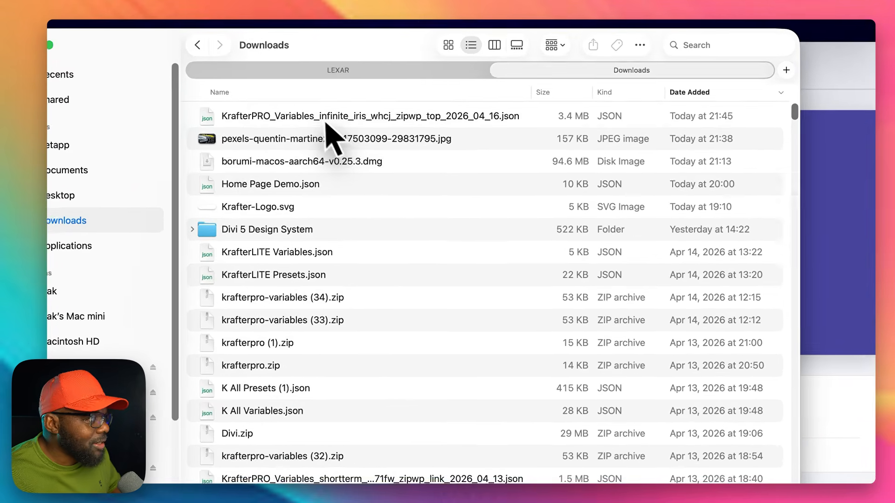
{"action": "left_click", "coordinate": [419, 197]}
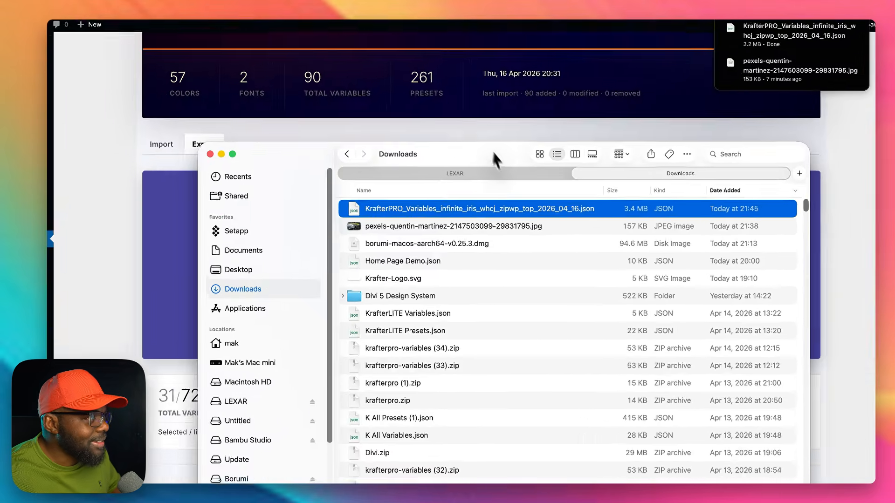
{"action": "left_click", "coordinate": [214, 154]}
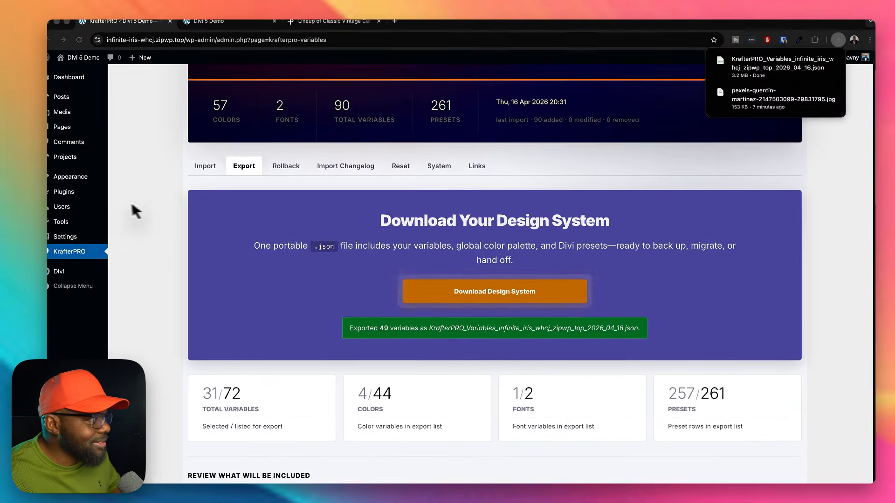
Step: Show KrafterPRO's import page and review its variables and presets upload areas and the Replace and Merge modes
{"action": "scroll", "coordinate": [275, 267], "scroll_direction": "up", "scroll_amount": 2}
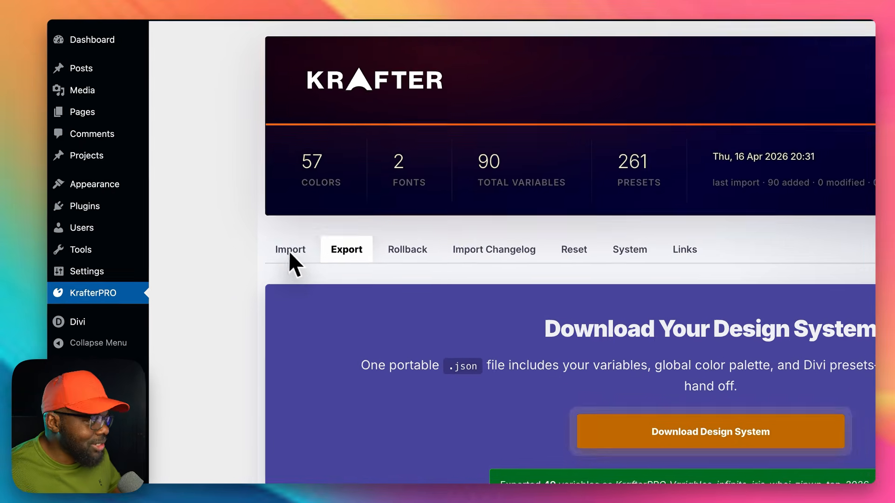
{"action": "left_click", "coordinate": [294, 255]}
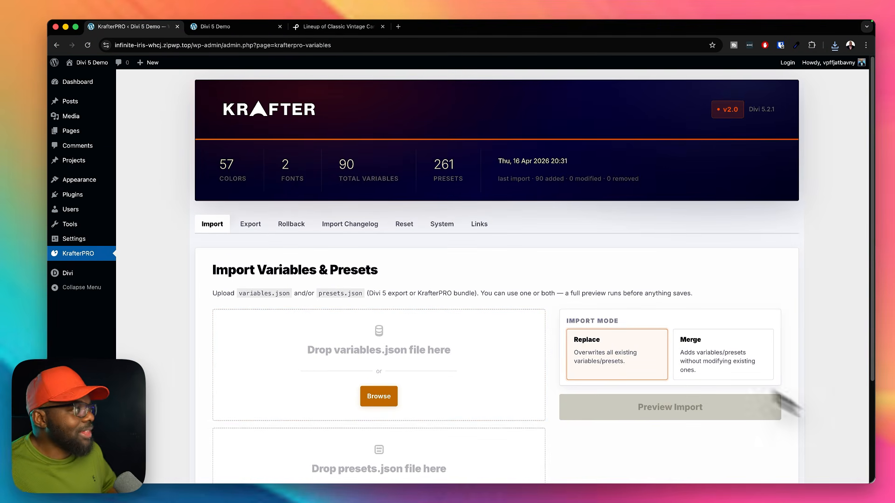
{"action": "scroll", "coordinate": [490, 390], "scroll_direction": "down", "scroll_amount": 4}
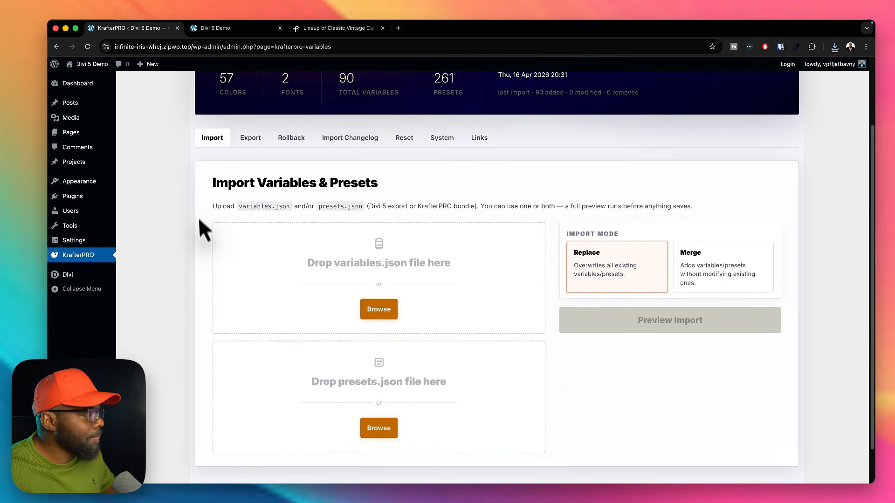
{"action": "scroll", "coordinate": [198, 219], "scroll_direction": "up", "scroll_amount": 4}
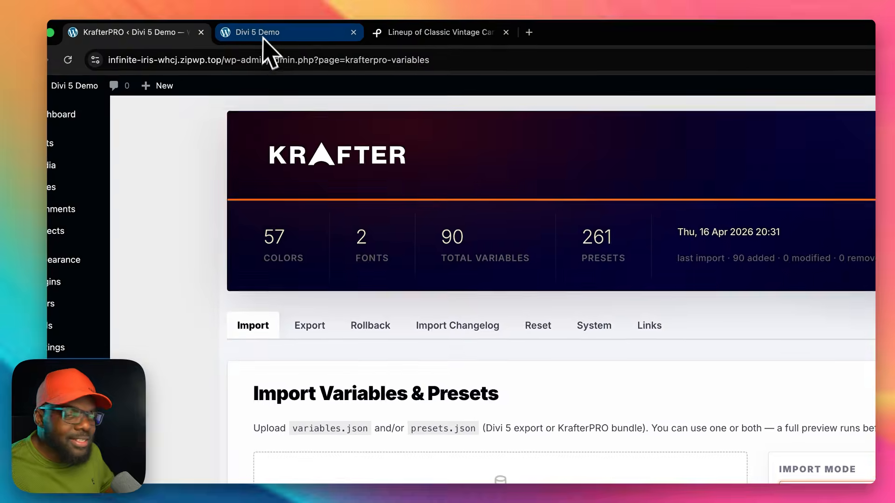
Step: In the Divi 5 Demo builder, inspect the Variable Manager's native export options, close them and show the element presets
{"action": "left_click", "coordinate": [224, 31]}
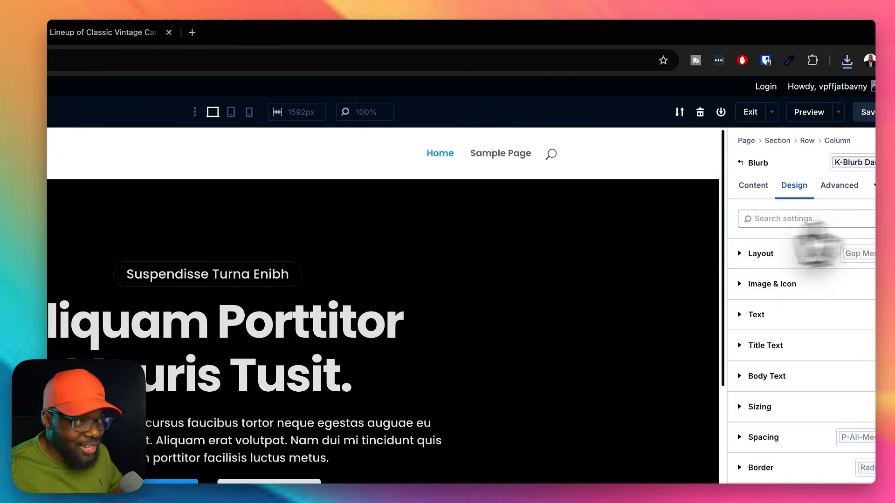
{"action": "left_click", "coordinate": [841, 114]}
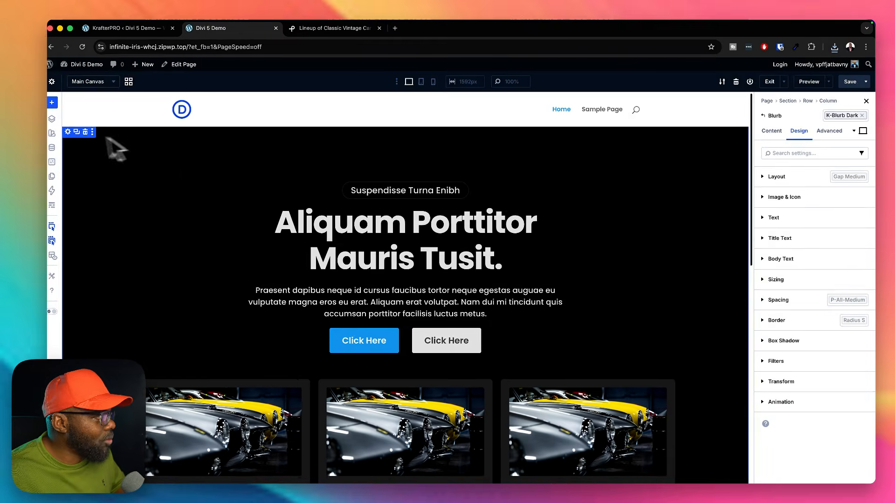
{"action": "left_click", "coordinate": [58, 147]}
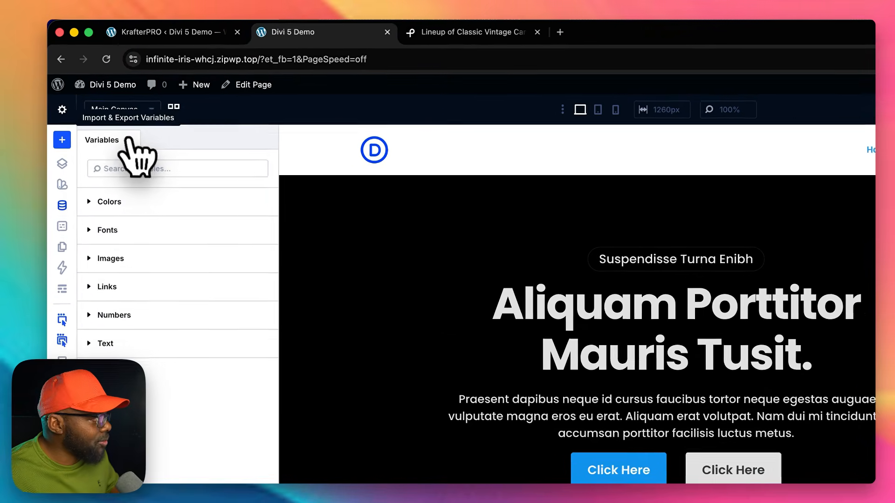
{"action": "left_click", "coordinate": [129, 139]}
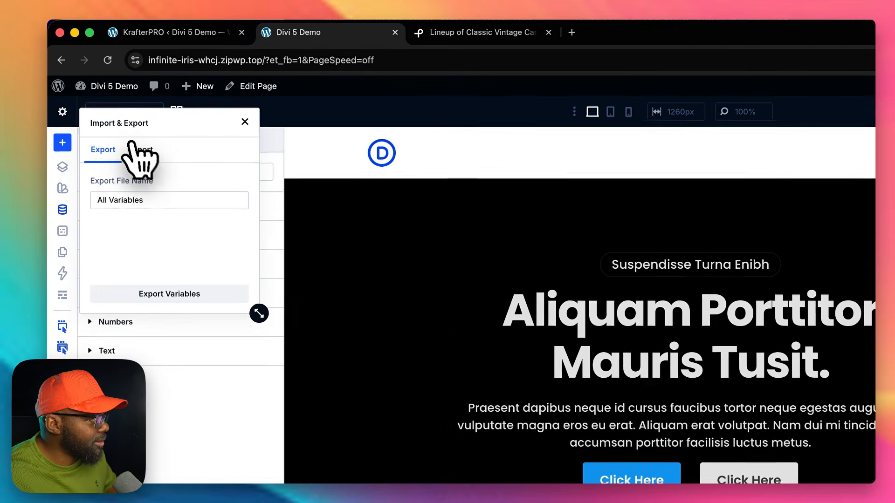
{"action": "left_click_drag", "start_coordinate": [140, 198], "coordinate": [87, 200]}
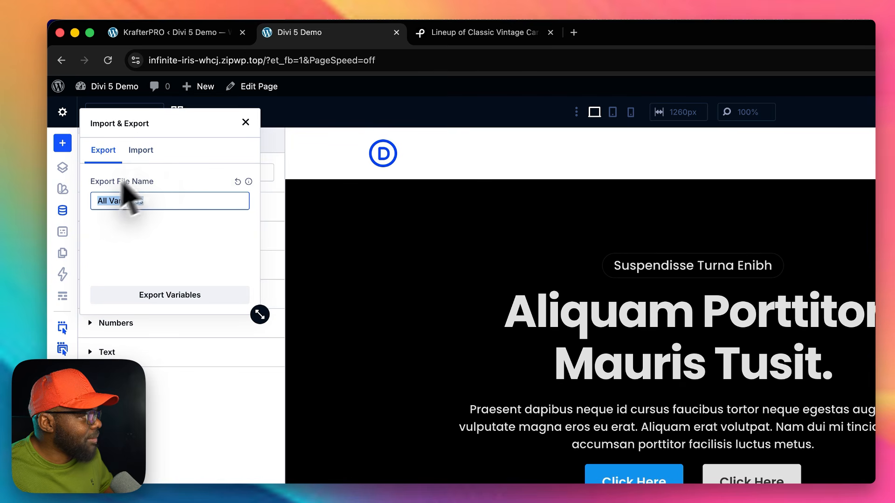
{"action": "left_click", "coordinate": [245, 123]}
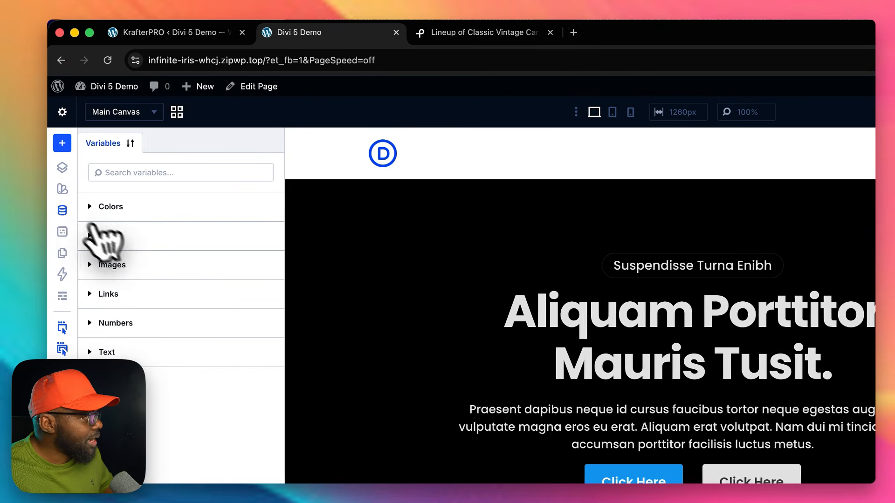
{"action": "left_click", "coordinate": [60, 211]}
{"action": "left_click", "coordinate": [64, 233]}
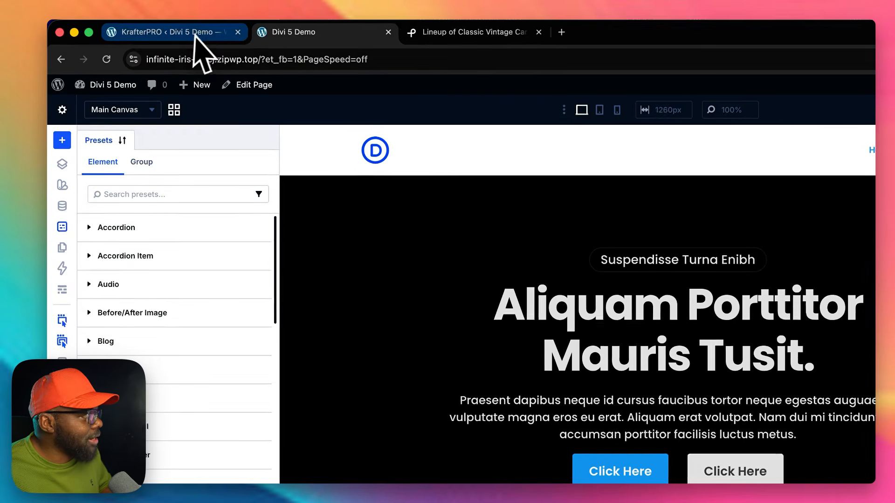
Step: Return to the KrafterPRO page, view the System diagnostics and open the Reset options for deleting variables and presets
{"action": "left_click", "coordinate": [194, 37]}
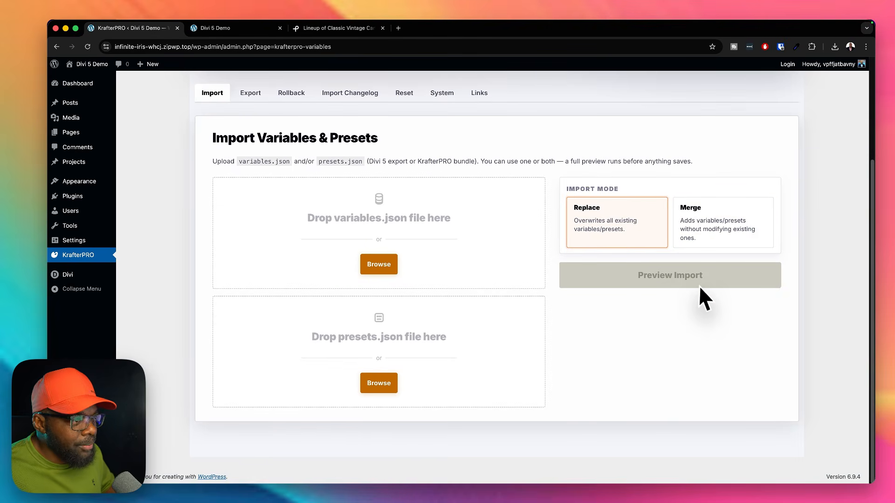
{"action": "scroll", "coordinate": [559, 368], "scroll_direction": "up", "scroll_amount": 5}
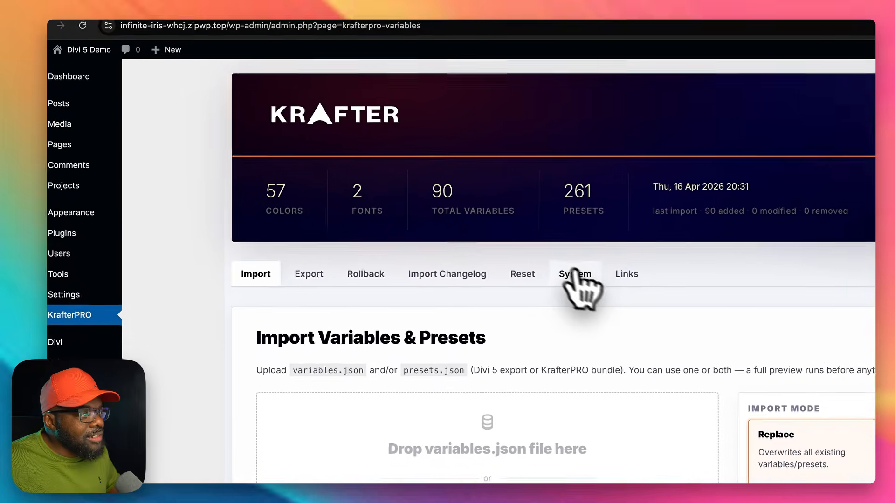
{"action": "left_click", "coordinate": [615, 286]}
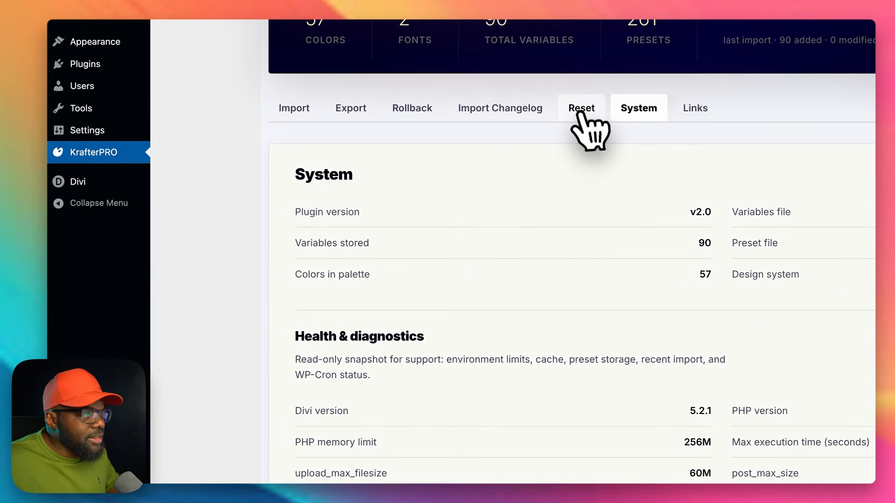
{"action": "left_click", "coordinate": [515, 120]}
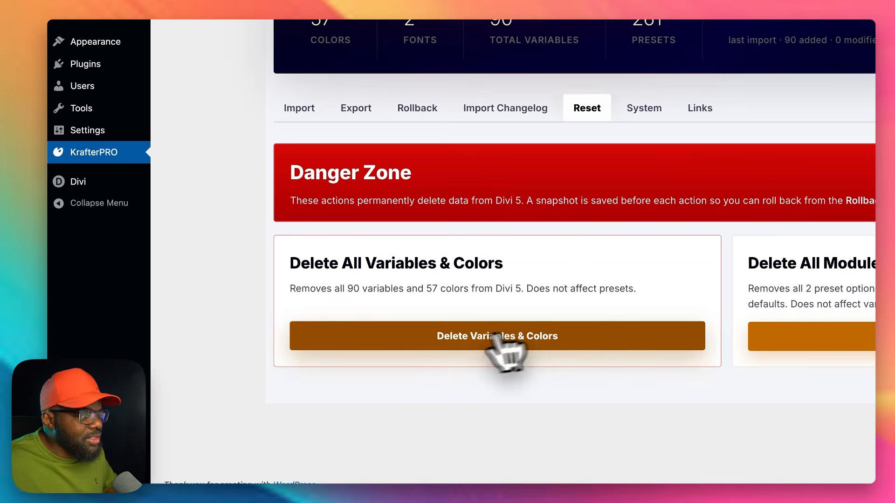